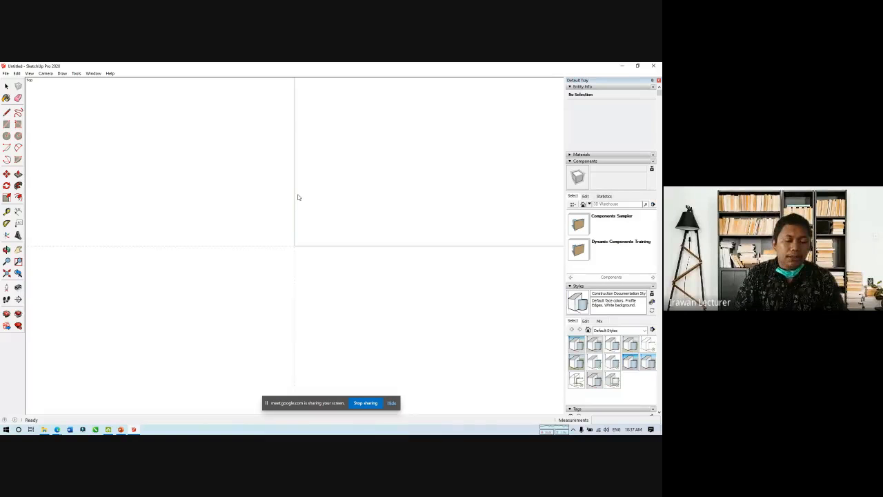
Step: Undock the Large Tool Set so that it floats over the drawing area
key(space)
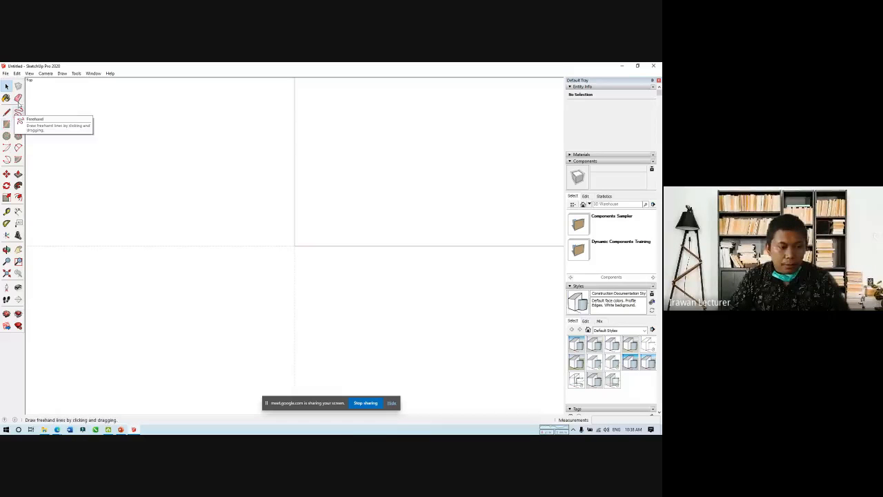
drag(11, 80, 87, 110)
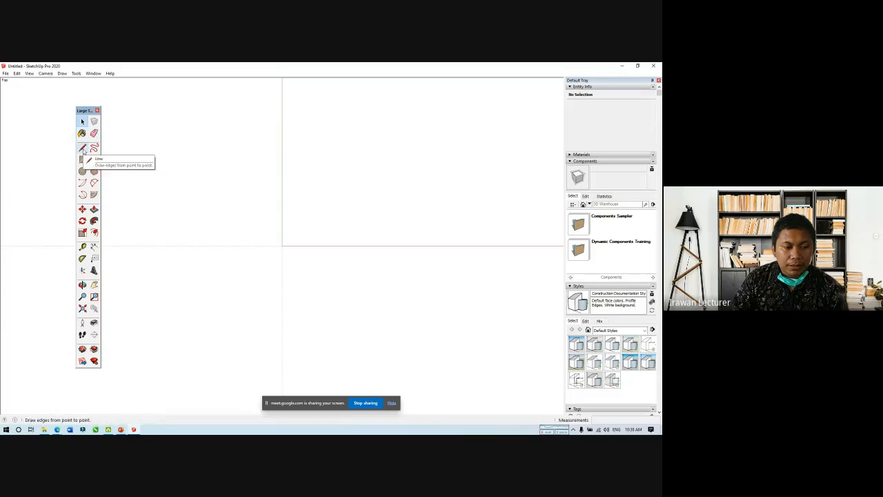
Step: Draw a closed rectangle 10 m by 20 m near the origin with the Line tool, the long side along the green axis
click(82, 159)
click(292, 233)
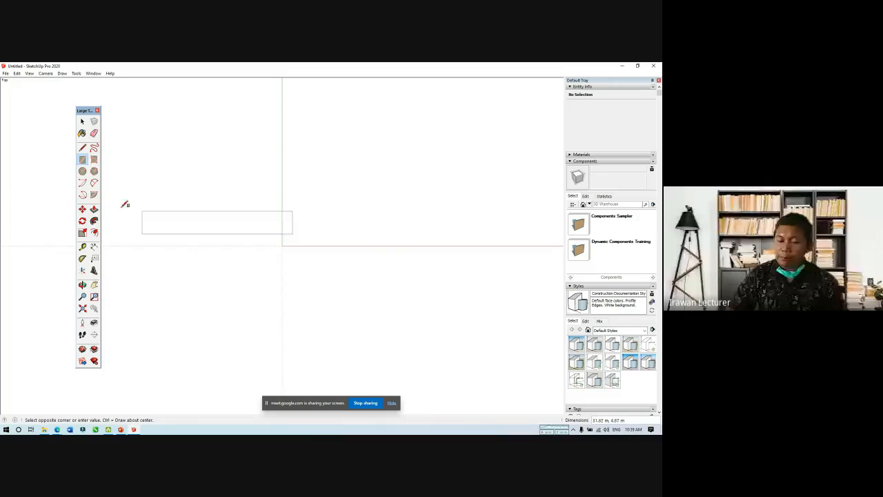
click(82, 148)
click(300, 237)
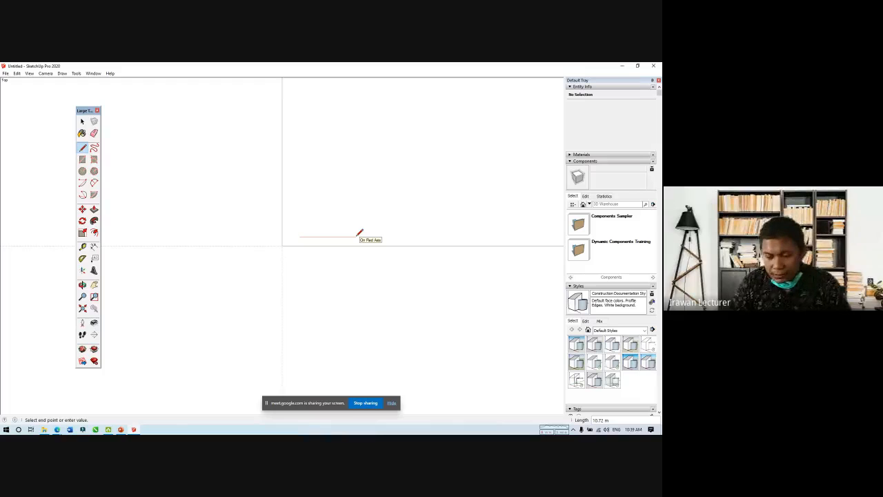
text(10)
key(Return)
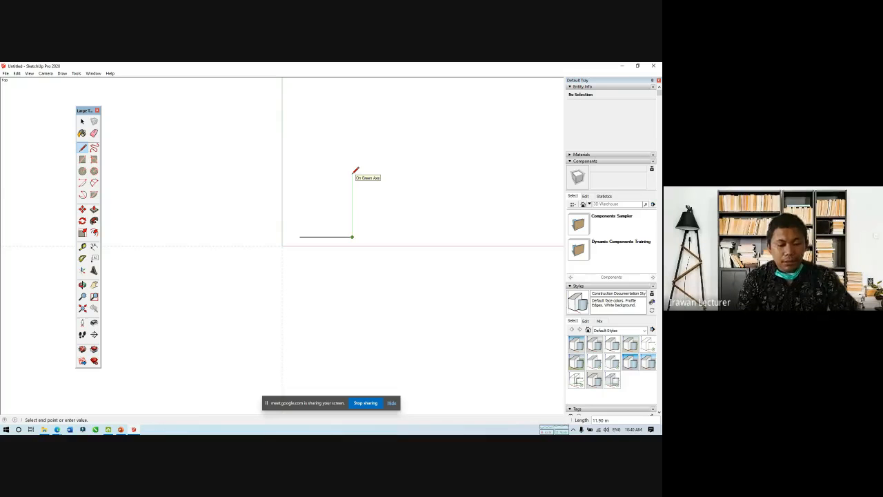
text(20)
key(Return)
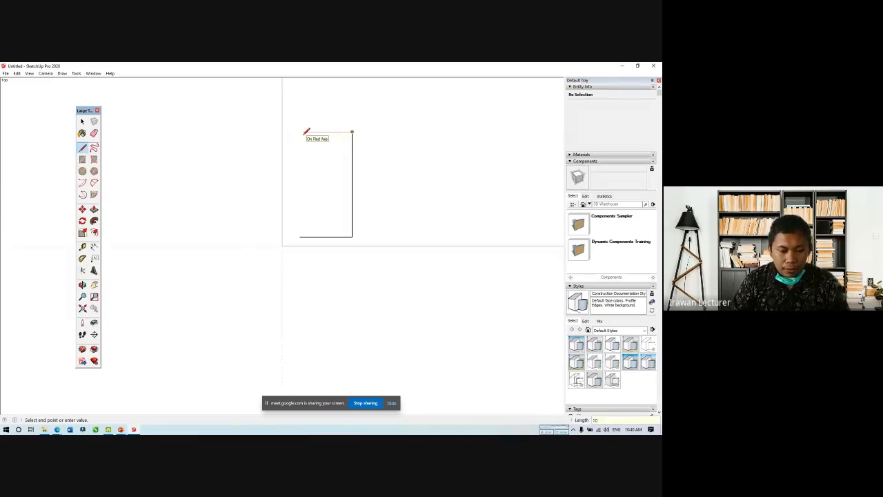
click(299, 131)
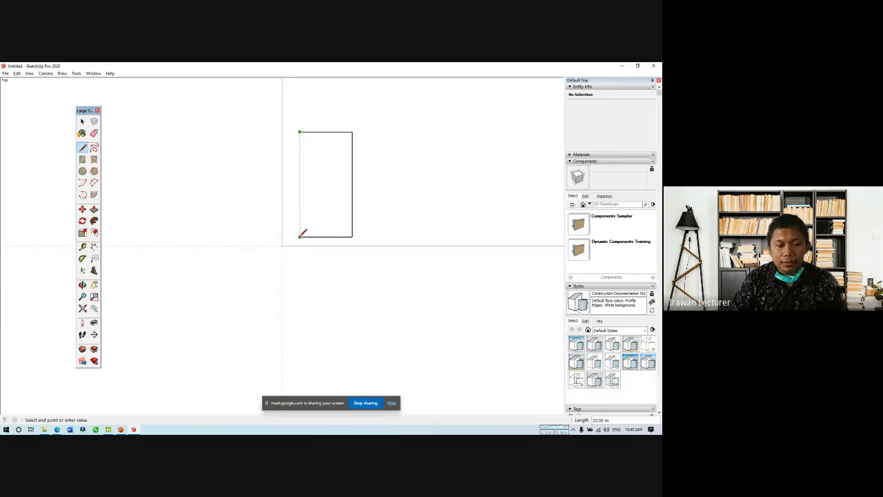
click(301, 236)
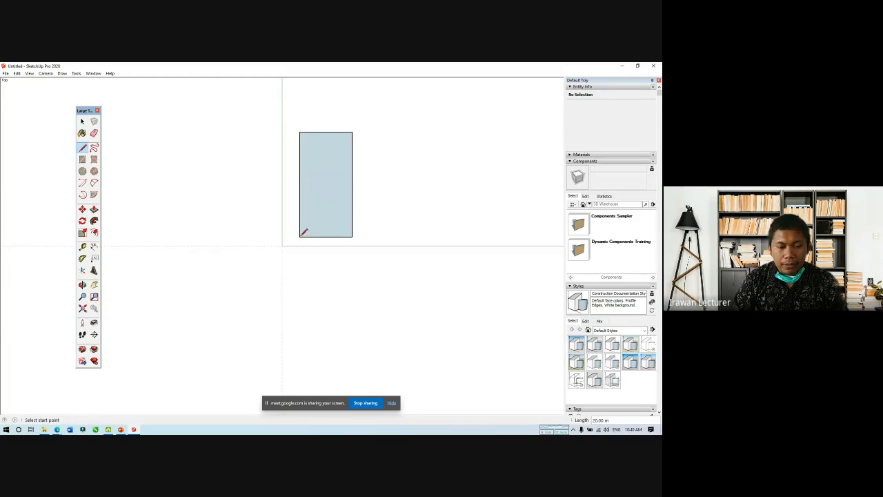
Step: Extrude the rectangular face upward 15 m with Push/Pull to form a box
scroll(365, 135, up, 5)
scroll(330, 180, down, 1)
scroll(329, 182, down, 1)
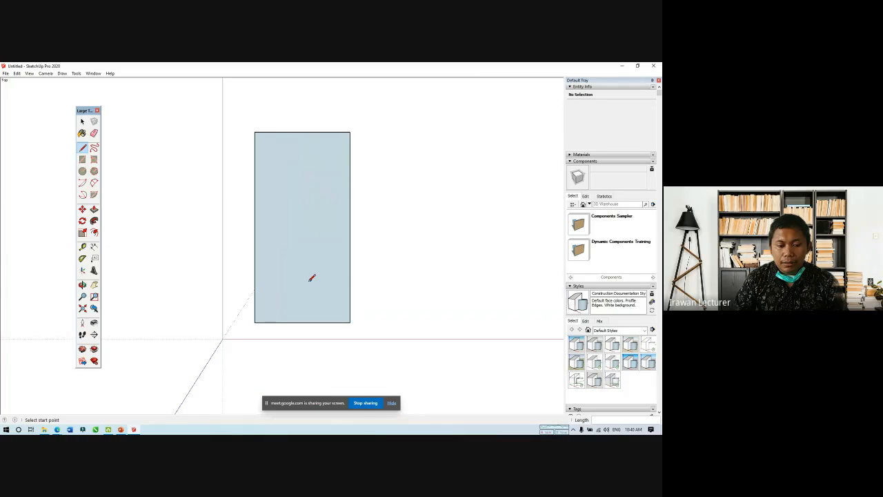
scroll(311, 277, up, 1)
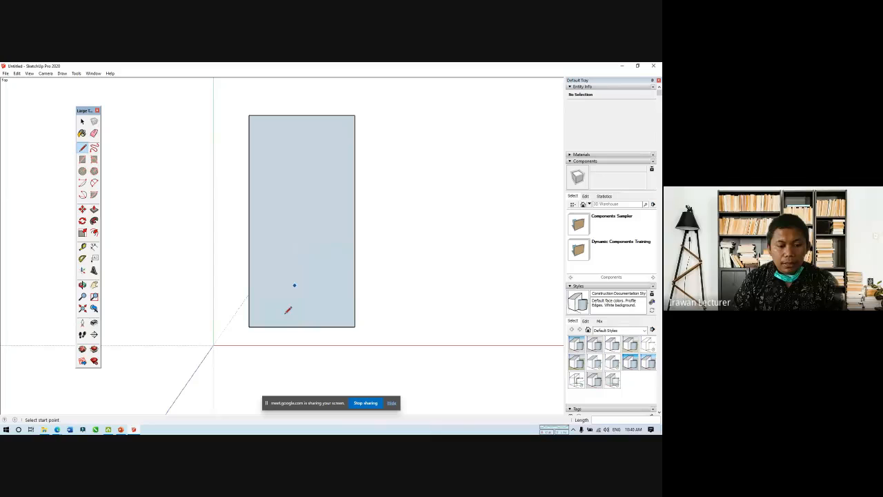
middle_drag(380, 289, 270, 170)
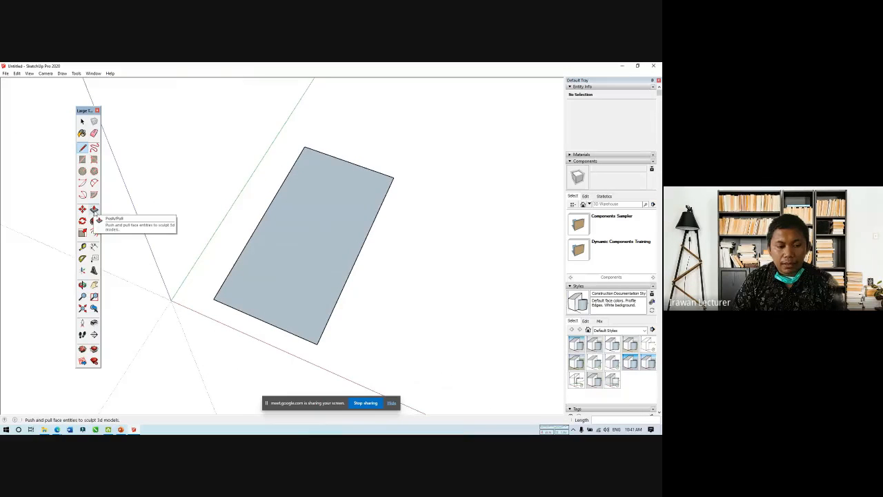
click(94, 210)
click(316, 268)
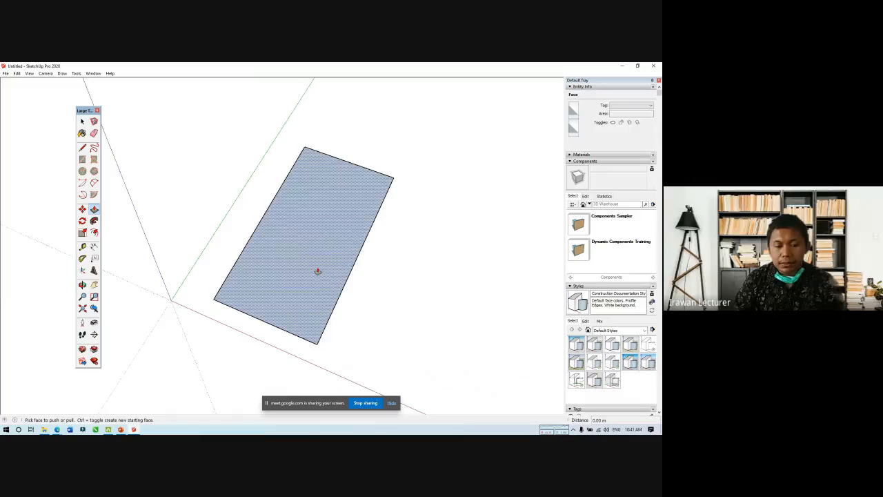
click(280, 200)
middle_drag(281, 199, 287, 122)
click(272, 162)
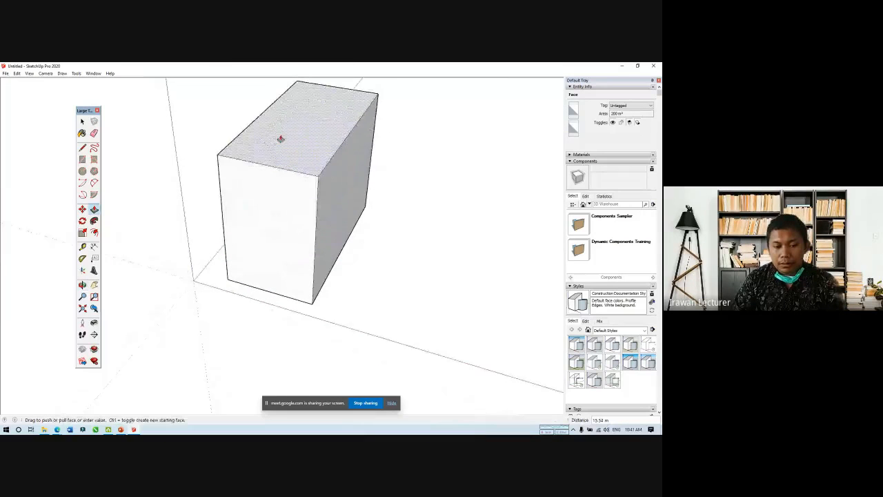
text(15)
key(Return)
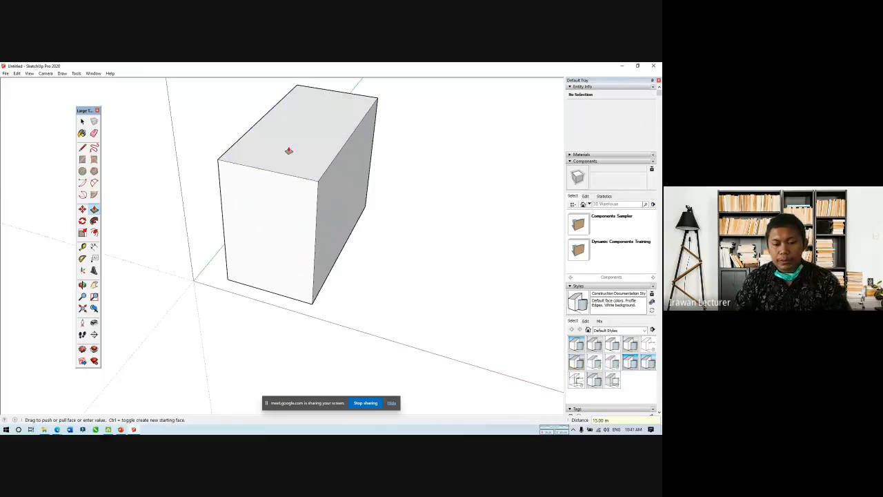
Step: Select the whole box and examine it from several sides
key(space)
middle_drag(304, 166, 155, 240)
scroll(153, 241, down, 3)
scroll(301, 217, up, 2)
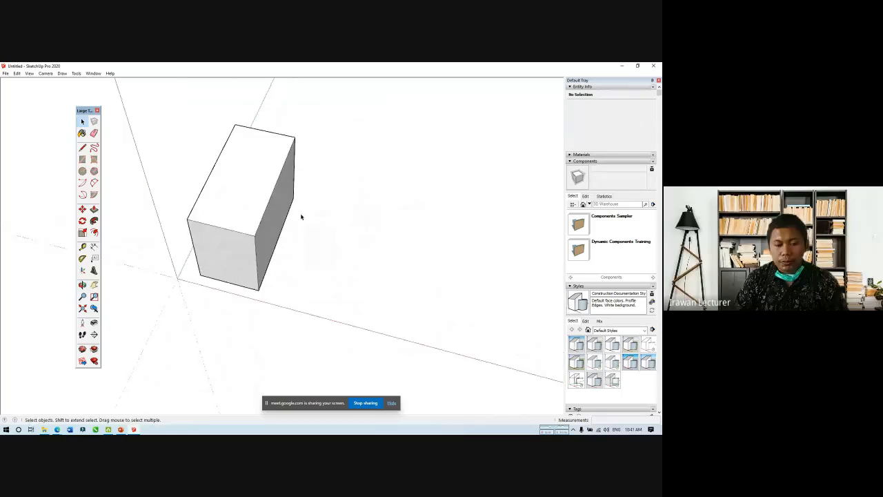
drag(142, 102, 364, 350)
key(o)
drag(212, 260, 186, 203)
key(space)
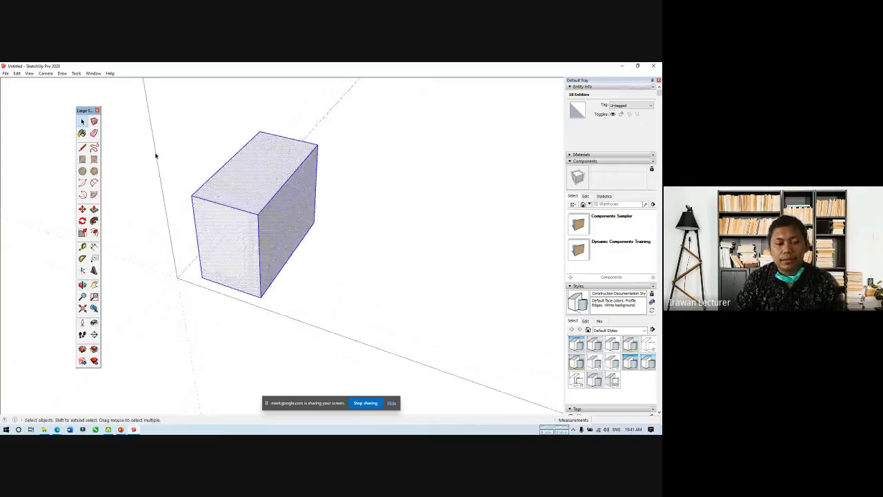
scroll(156, 156, up, 3)
middle_drag(232, 259, 414, 276)
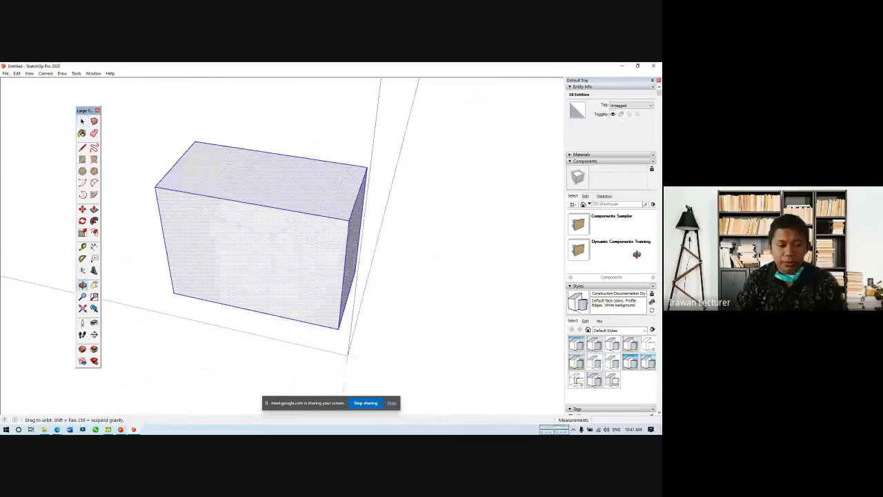
middle_drag(246, 280, 213, 276)
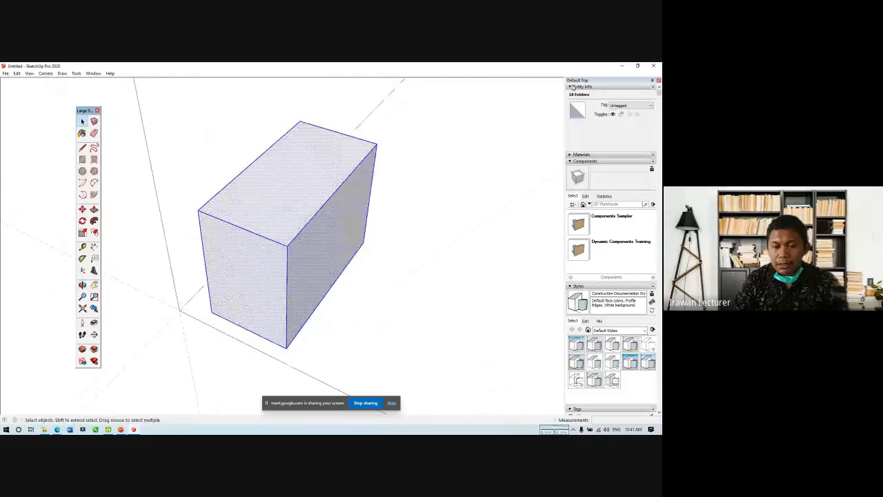
Step: Preview the box in the Shaded, Shaded with textures, Simple Style and Urban Planning Style display styles
click(572, 87)
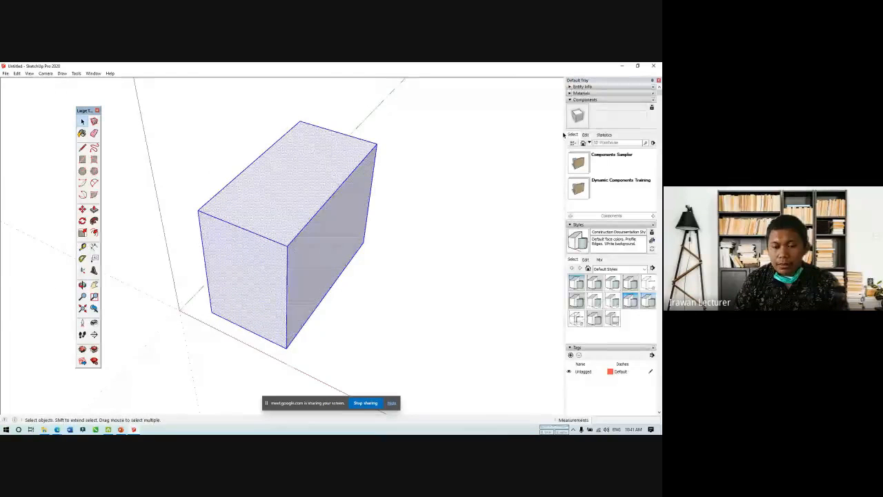
click(594, 306)
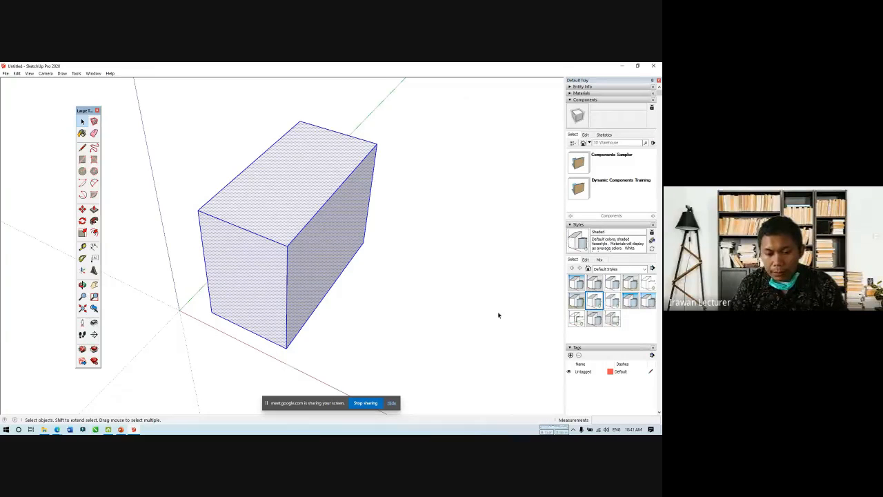
middle_drag(344, 249, 321, 185)
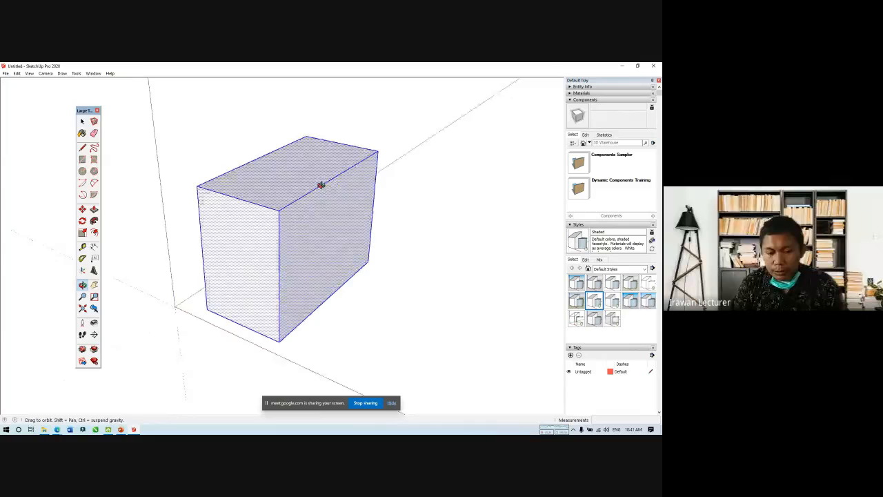
click(613, 306)
mouse_move(437, 282)
middle_down()
mouse_move(365, 150)
mouse_move(386, 227)
middle_up()
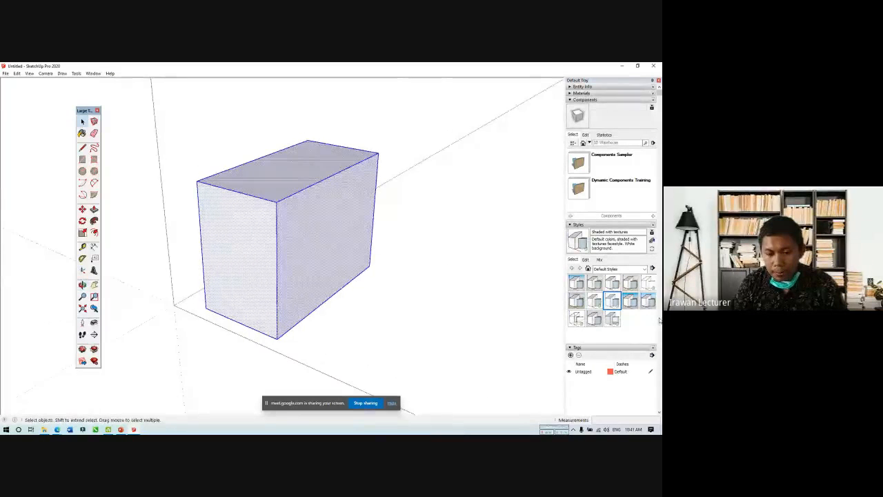
click(630, 300)
middle_drag(377, 281, 211, 179)
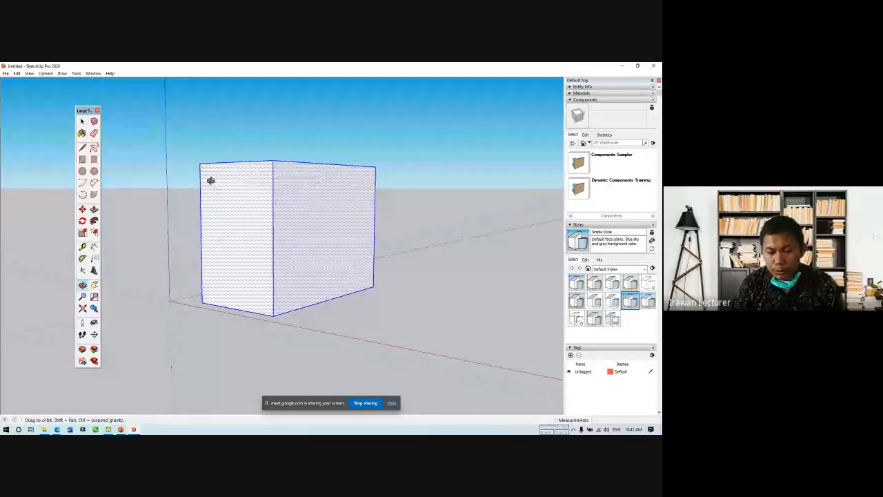
click(648, 302)
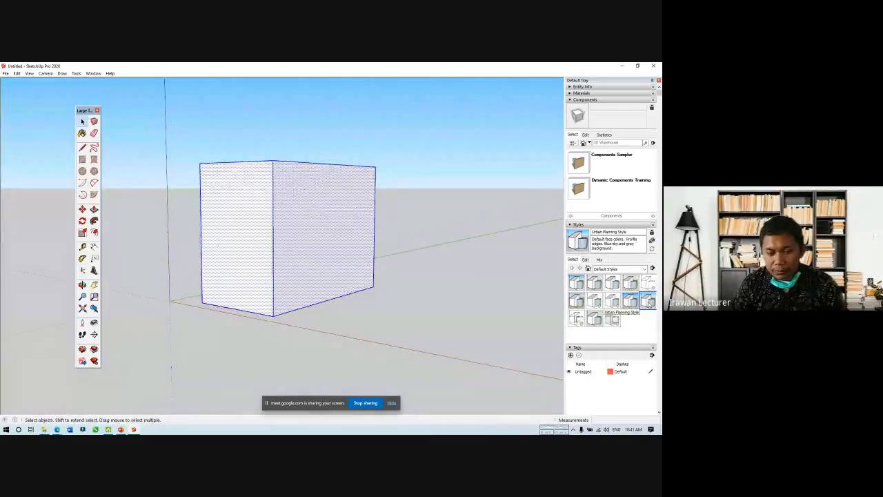
Step: Preview the box in the X-ray and Wireframe styles and view its hidden edges from above
click(612, 318)
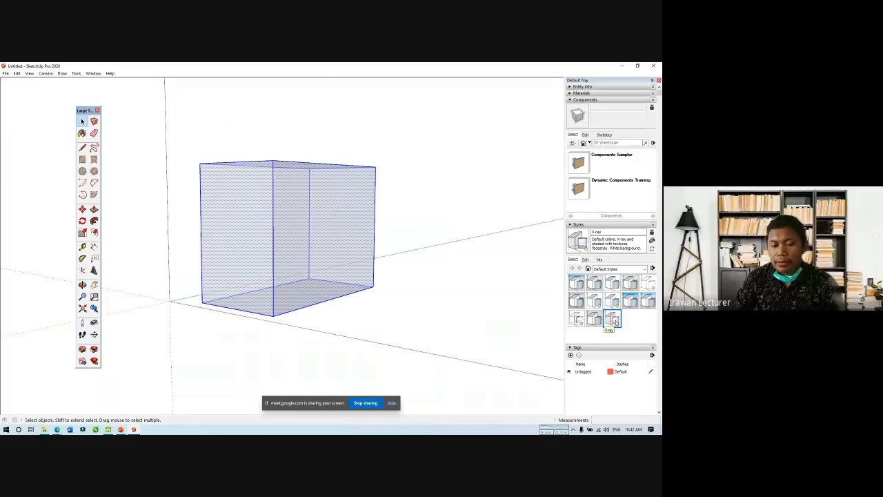
middle_drag(331, 208, 297, 299)
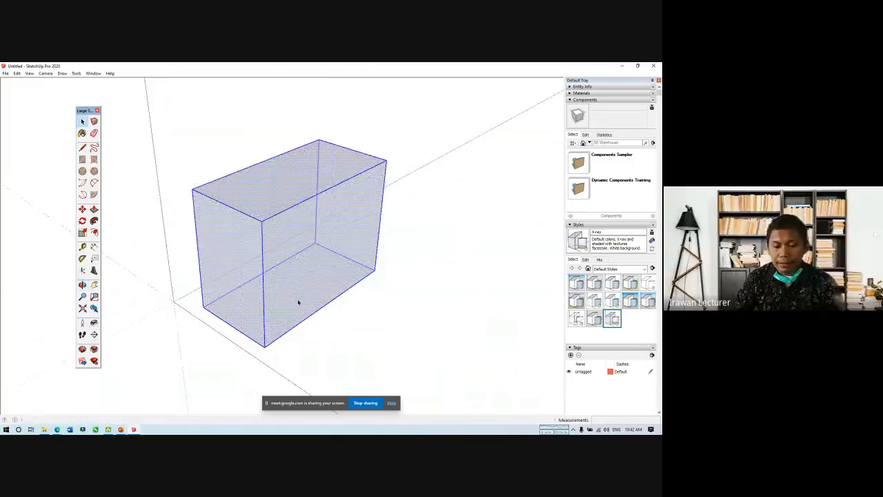
click(575, 320)
middle_drag(331, 248, 296, 260)
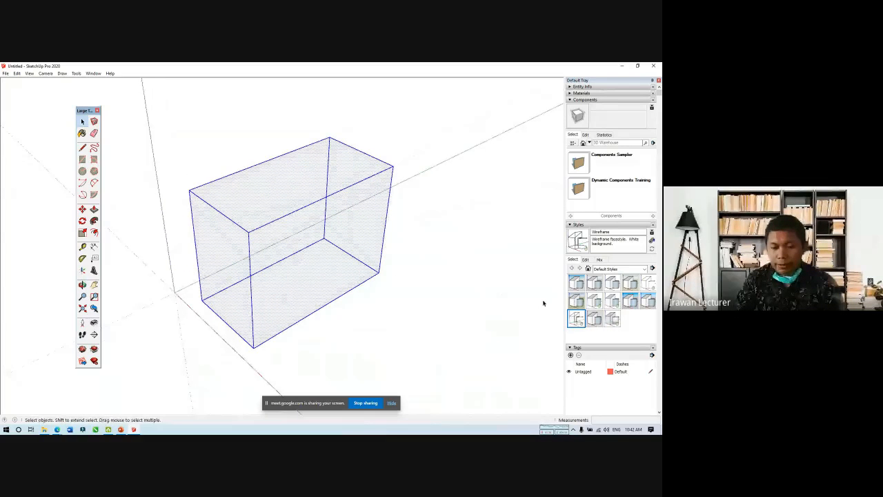
Step: Apply the Shaded with textures style and deselect the box
click(612, 300)
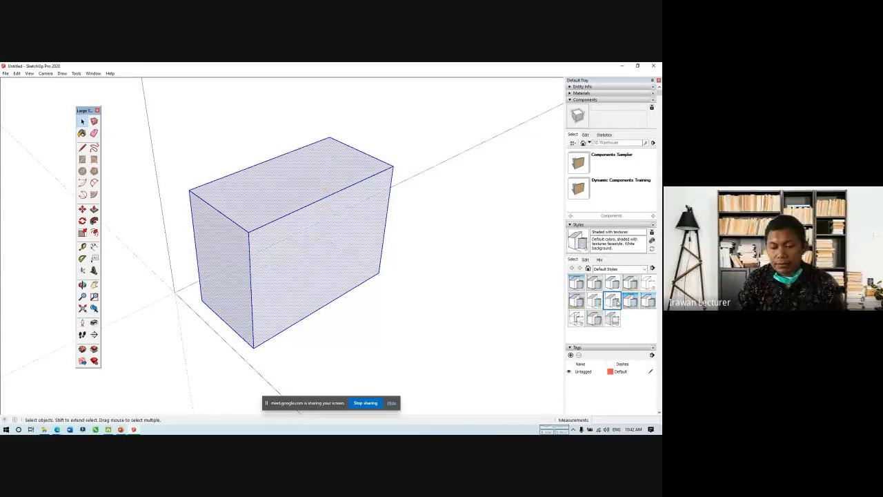
click(450, 242)
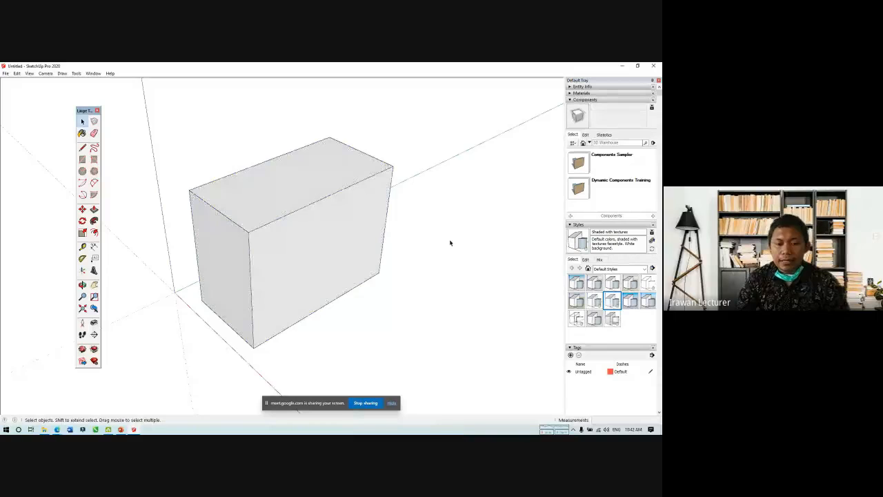
Step: Collapse Components and open the Brick, Cladding and Siding collection in Materials
click(583, 100)
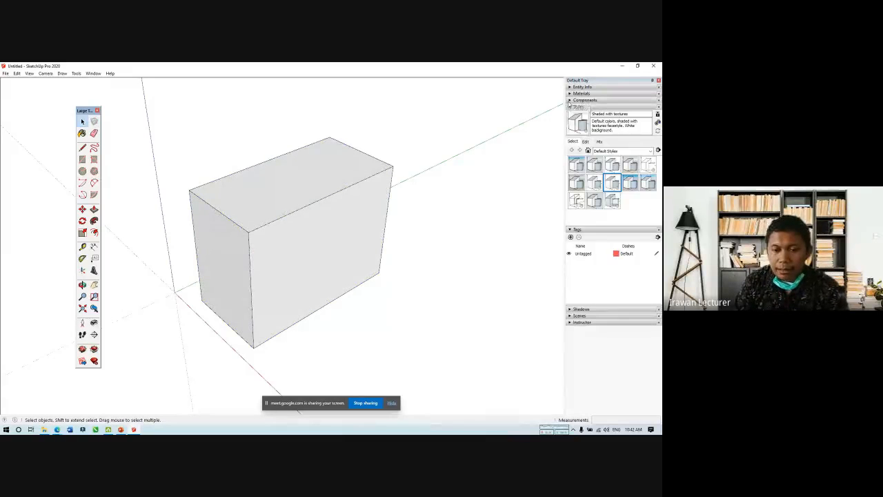
click(571, 93)
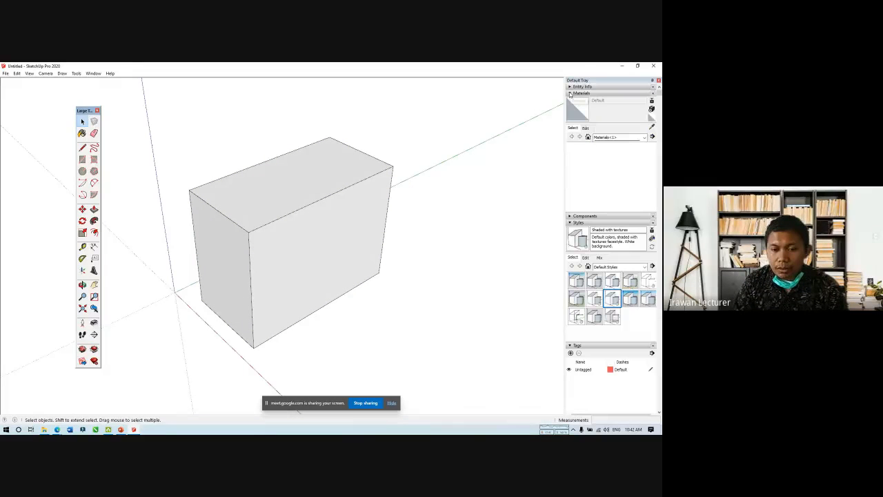
click(610, 138)
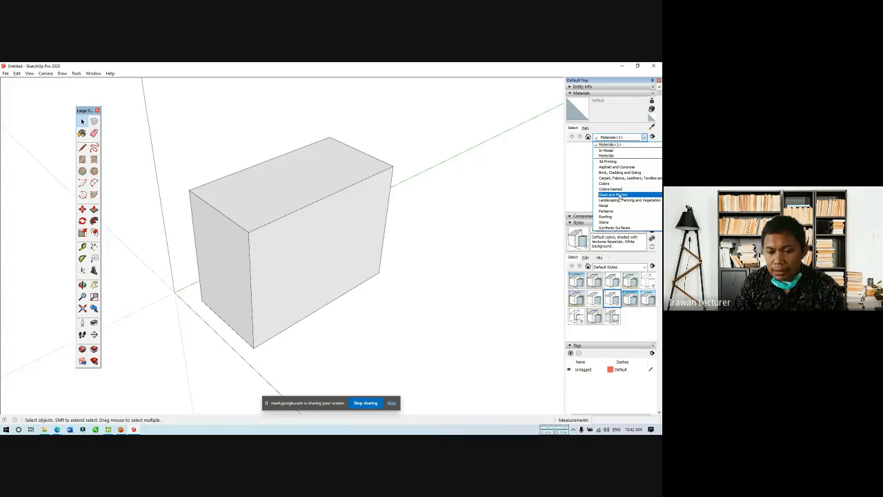
click(619, 173)
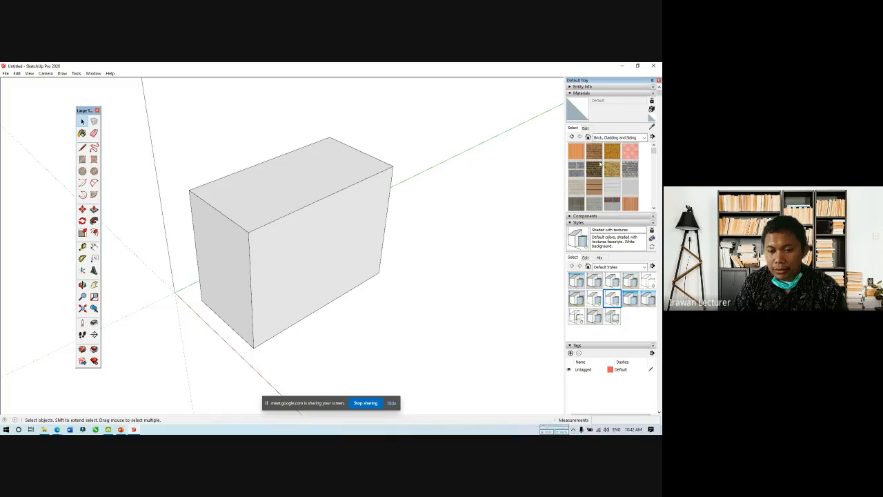
Step: Paint the top and side faces of the box with the Brick Antique 01 material
click(599, 164)
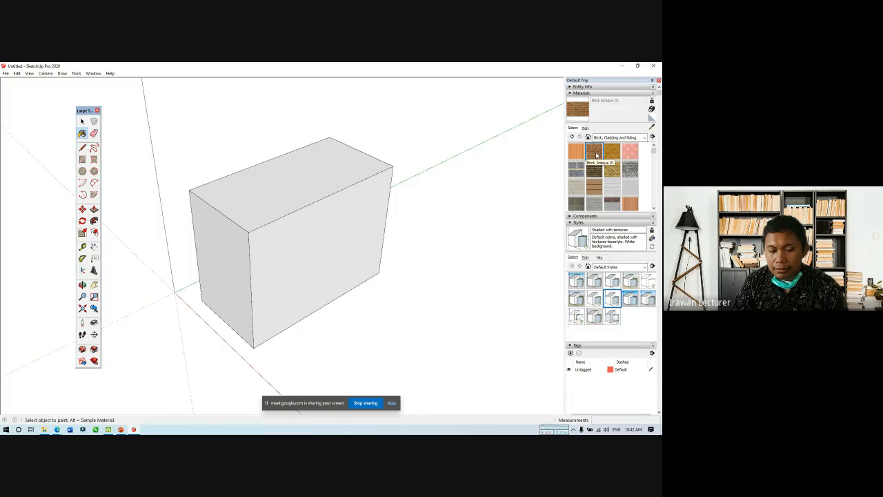
click(323, 202)
click(309, 190)
click(231, 258)
middle_drag(230, 258, 469, 260)
click(246, 234)
middle_drag(177, 235, 486, 253)
click(225, 244)
mouse_move(396, 201)
middle_down()
mouse_move(199, 250)
mouse_move(63, 253)
mouse_move(337, 95)
mouse_move(348, 150)
mouse_move(254, 382)
mouse_move(235, 401)
mouse_move(312, 312)
mouse_move(366, 191)
mouse_move(347, 251)
mouse_move(238, 211)
mouse_move(256, 223)
middle_up()
click(319, 296)
key(space)
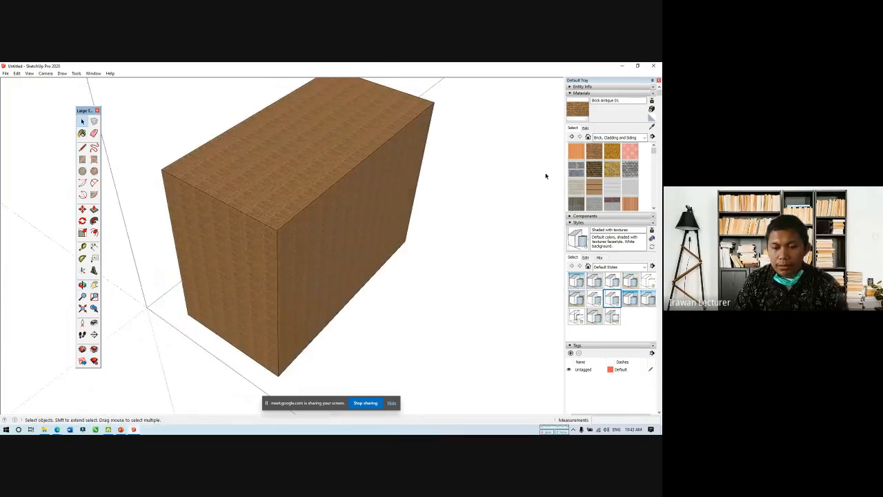
Step: Edit the Brick Antique 01 material and set its texture width to 10 m
click(585, 128)
click(585, 206)
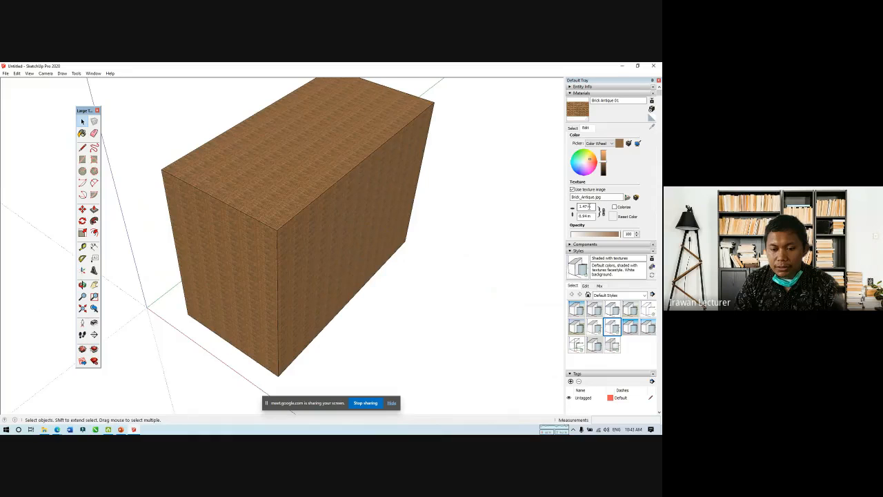
drag(585, 206, 577, 210)
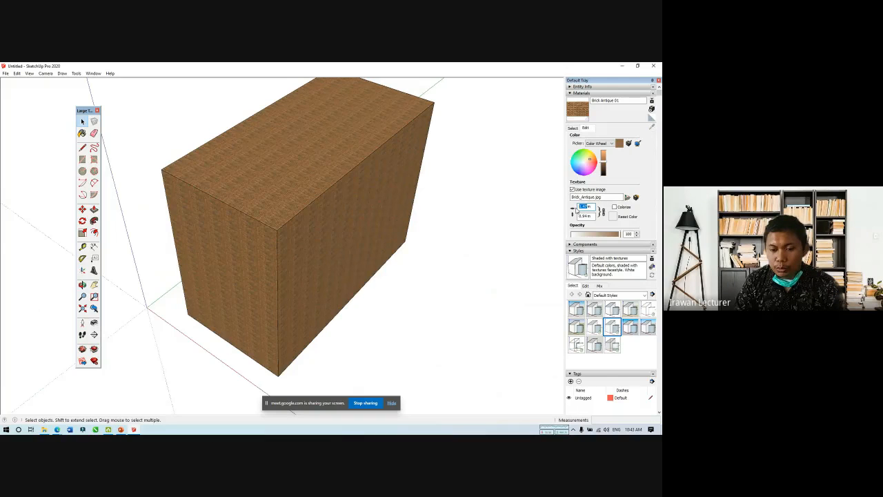
text(10)
key(Return)
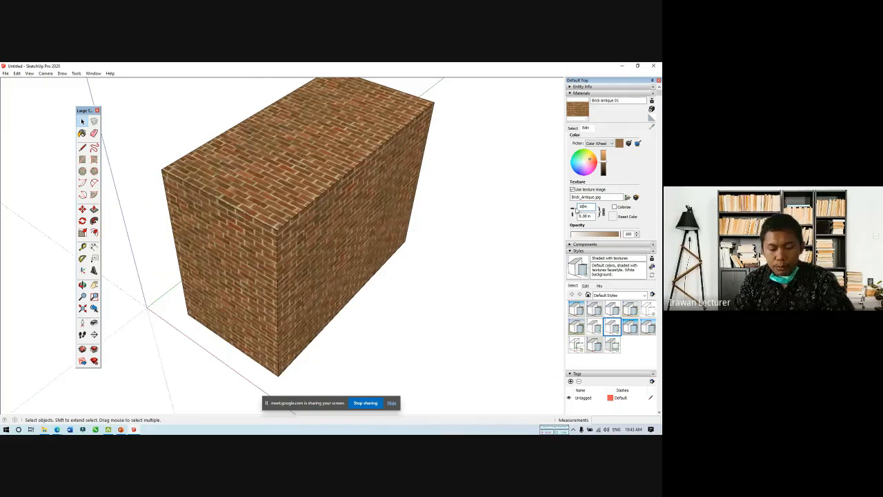
Step: Select the whole brick box and make it a component with the default settings
middle_drag(378, 294, 428, 288)
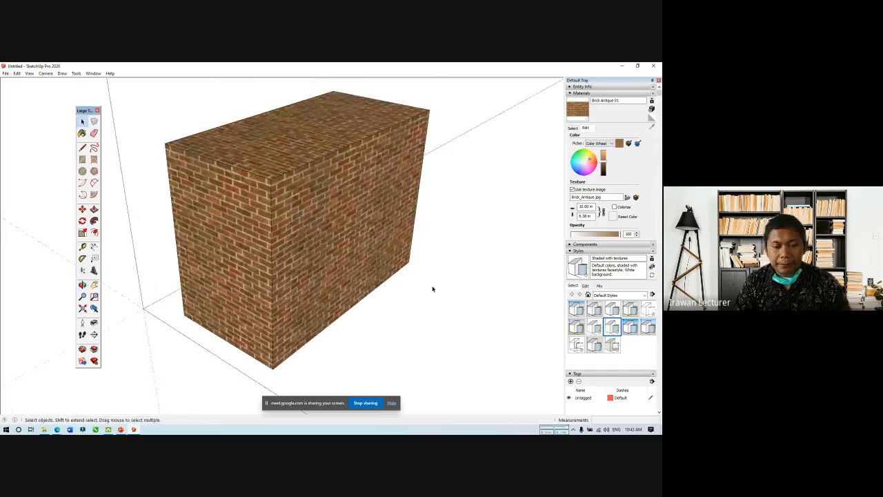
scroll(436, 250, down, 5)
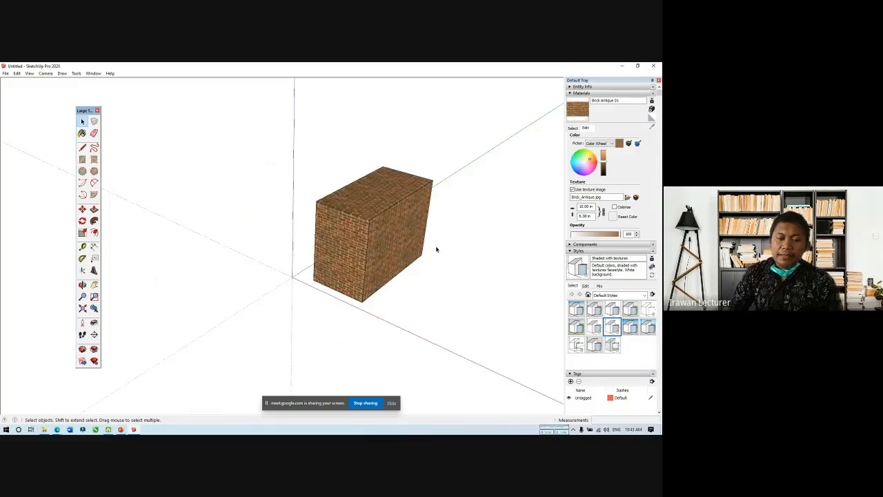
scroll(443, 283, down, 3)
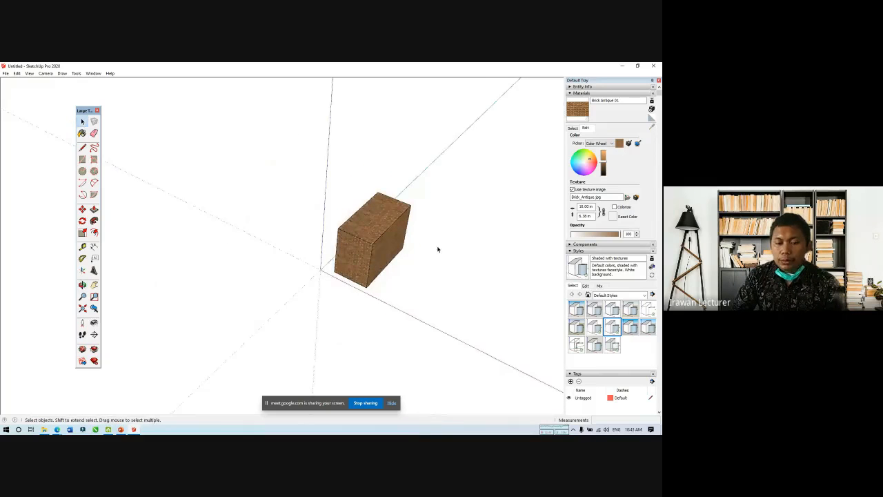
scroll(452, 269, up, 4)
scroll(456, 278, up, 2)
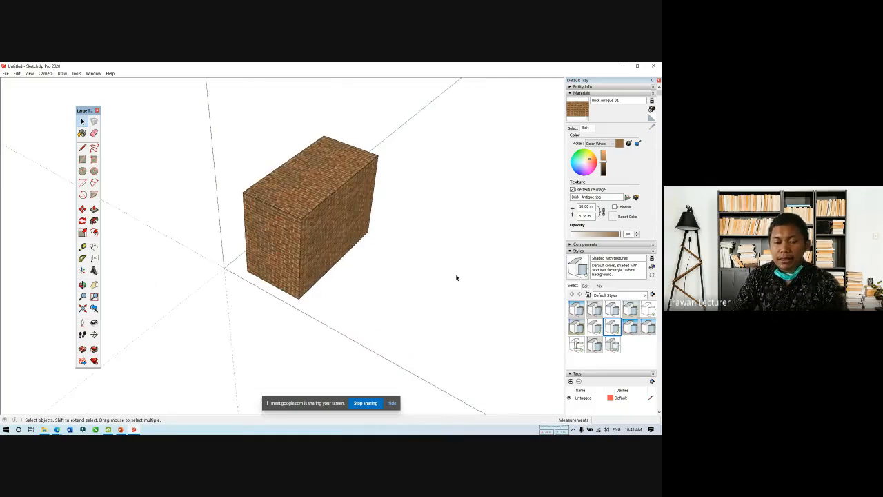
scroll(456, 277, up, 1)
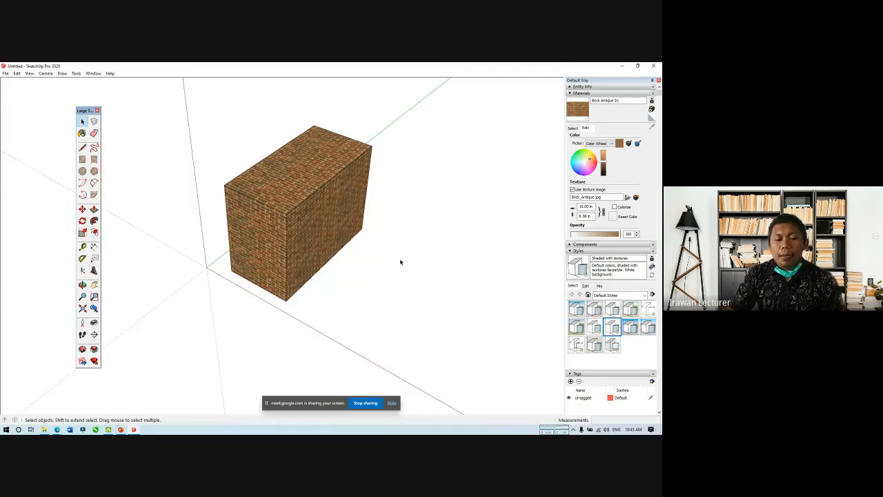
drag(158, 97, 447, 356)
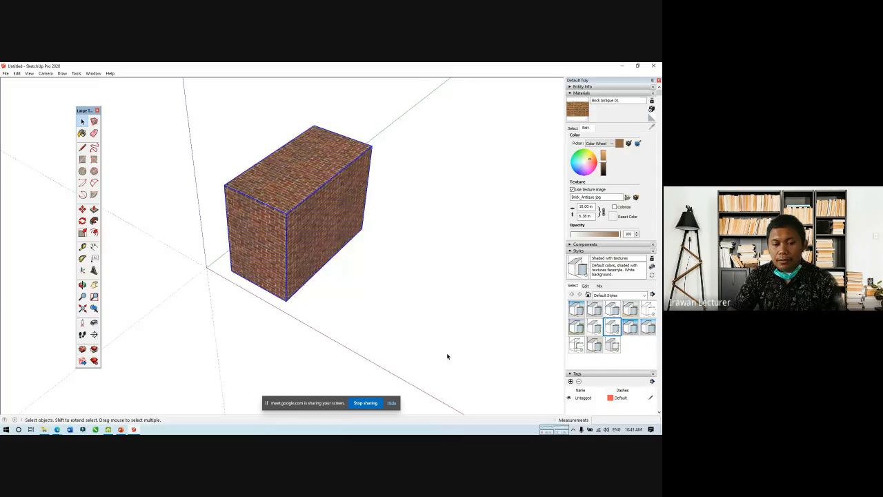
middle_drag(361, 223, 329, 221)
scroll(329, 221, up, 5)
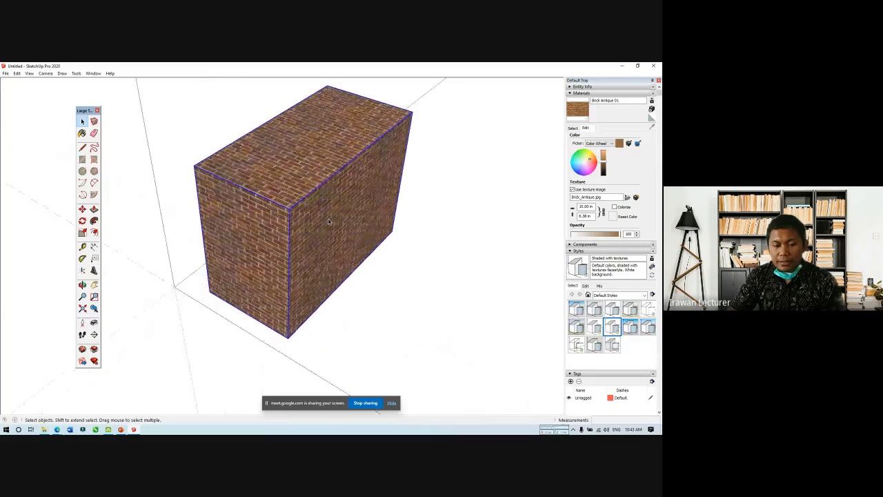
key(g)
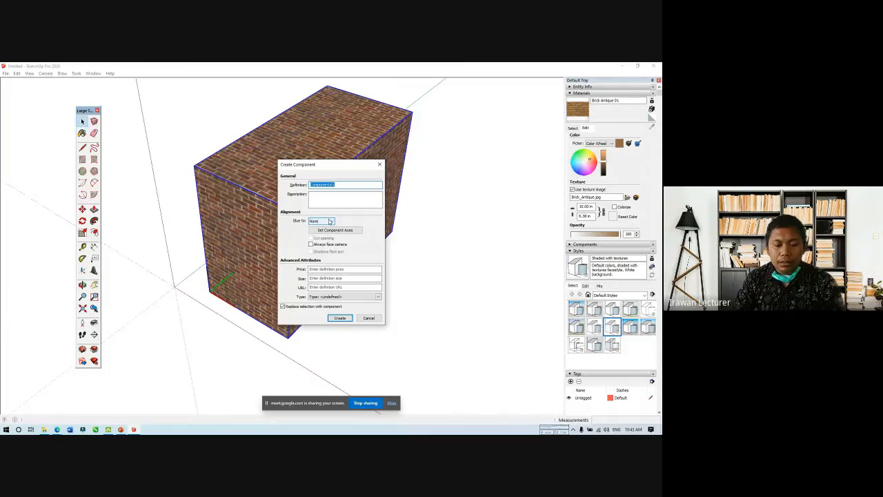
click(340, 318)
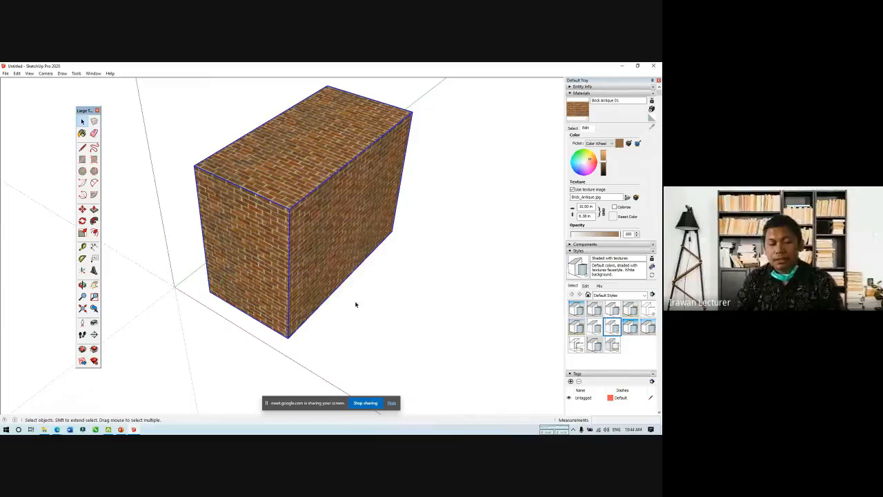
Step: Draw a ground rectangle of about 64 × 79 m on the ground plane, surrounding the brick box
middle_drag(321, 159, 353, 231)
key(space)
click(82, 159)
scroll(227, 256, down, 6)
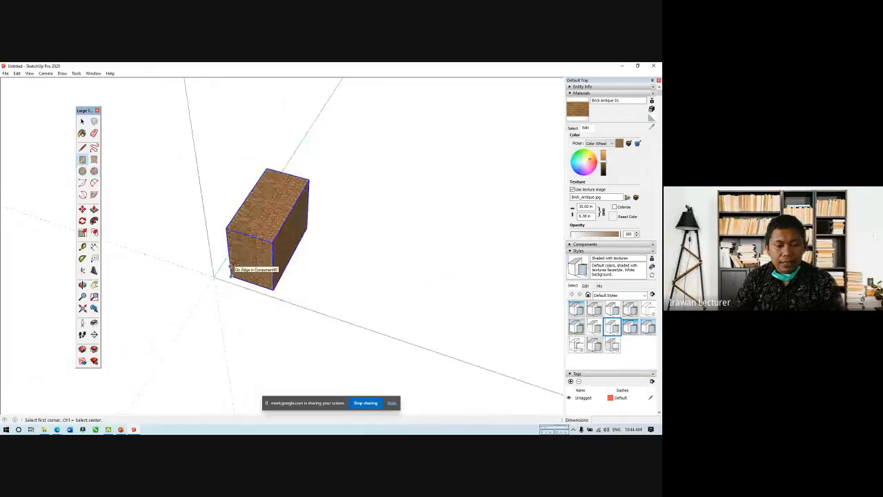
scroll(207, 269, up, 2)
click(153, 265)
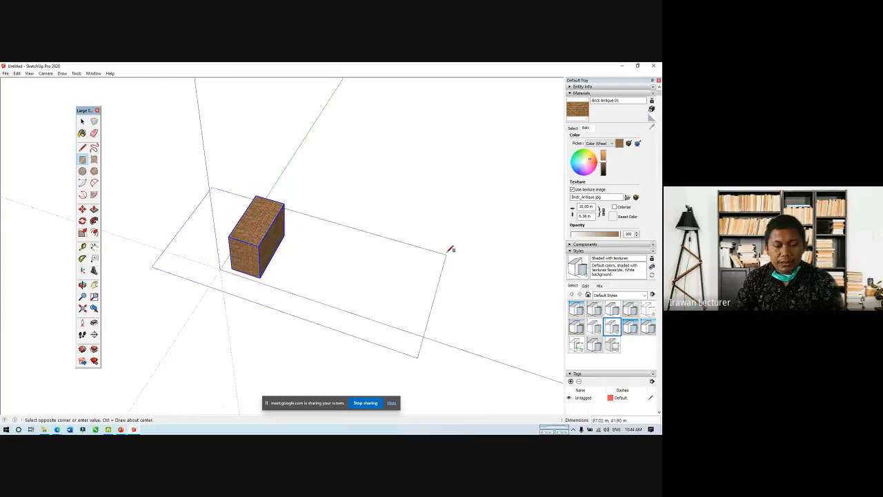
key(Escape)
click(130, 271)
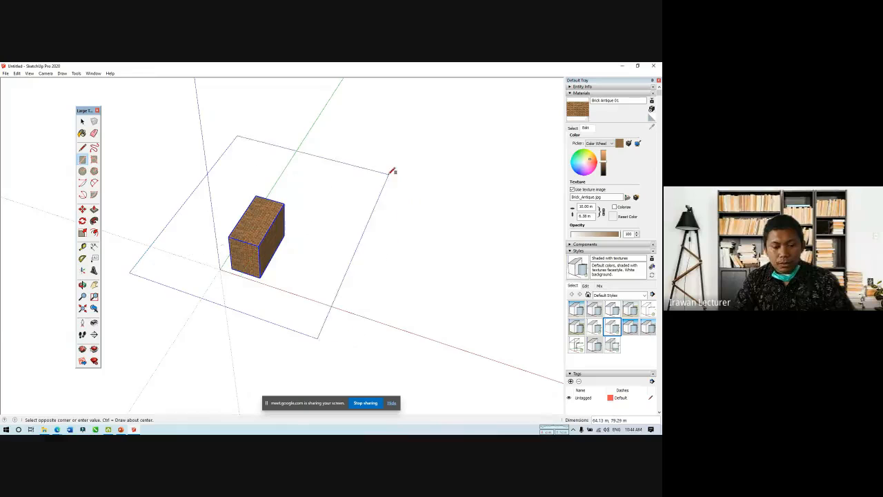
click(391, 184)
key(space)
scroll(301, 315, up, 3)
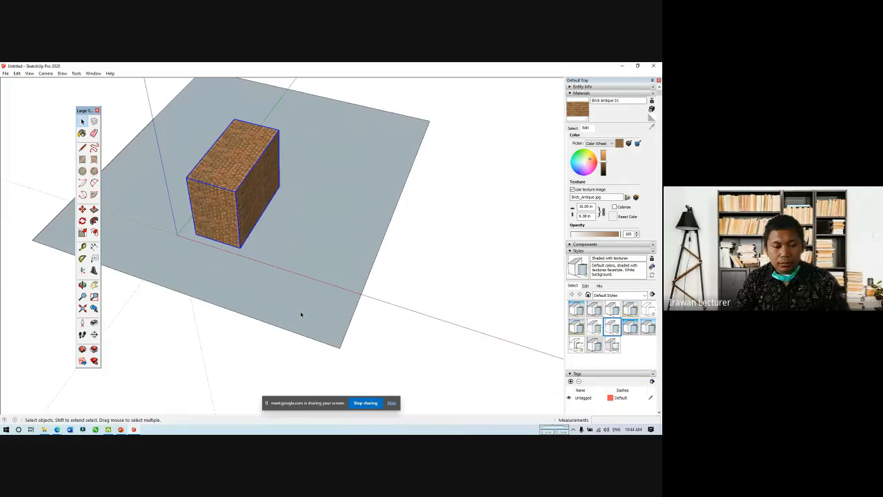
scroll(300, 315, down, 4)
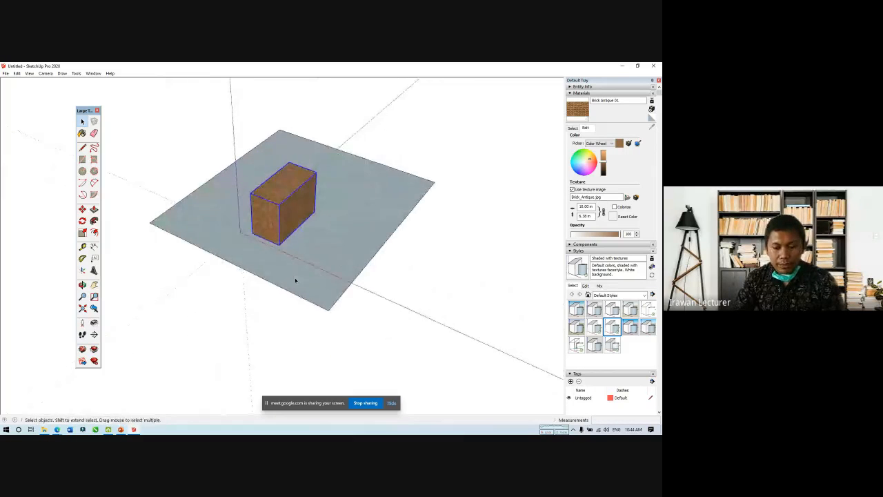
scroll(295, 279, up, 2)
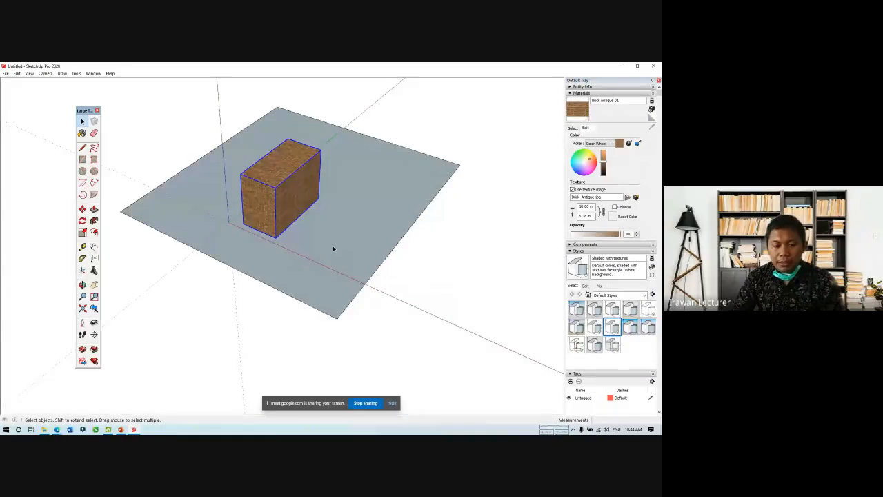
scroll(348, 229, down, 2)
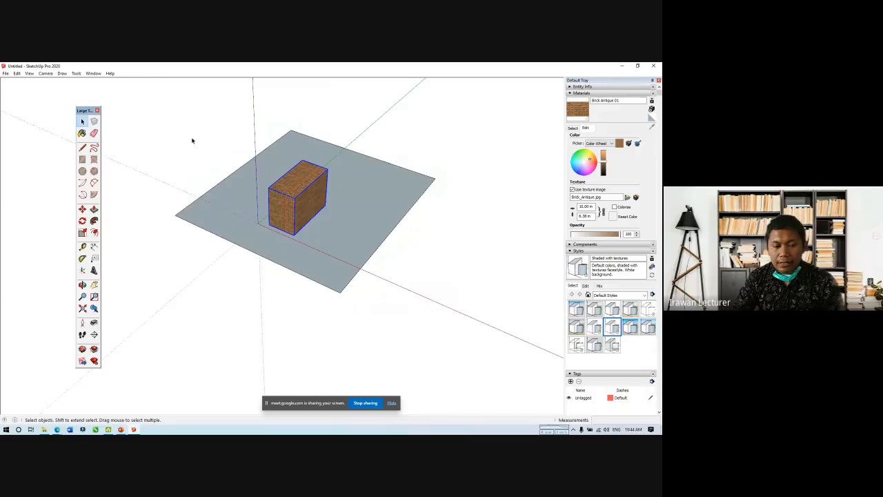
drag(145, 91, 518, 353)
scroll(312, 198, up, 2)
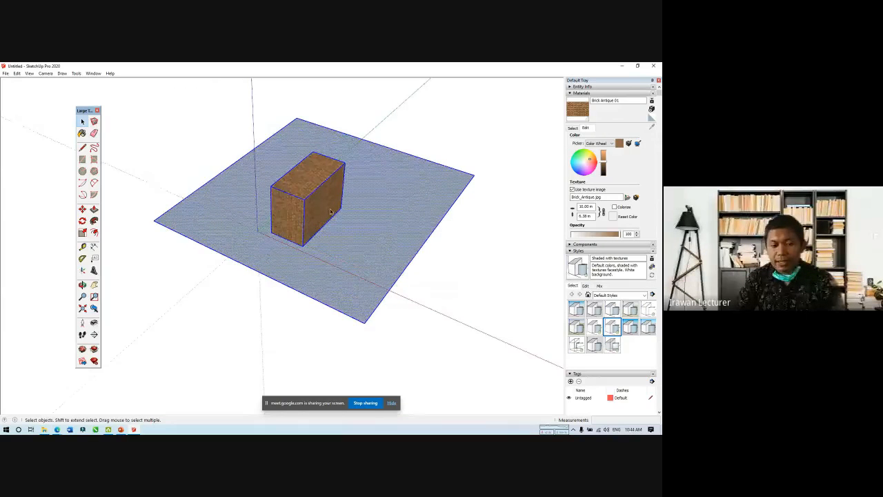
click(493, 301)
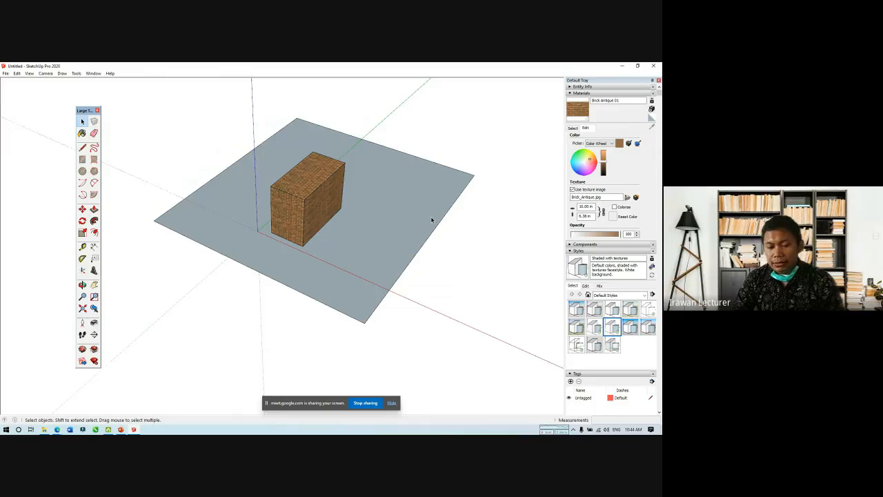
Step: Select the ground rectangle's face with its edges and make it a component with the default settings
double_click(432, 221)
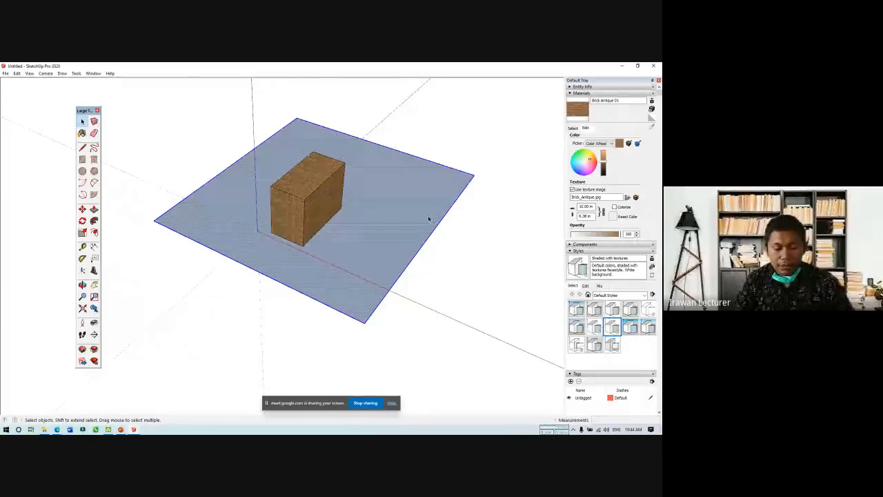
key(g)
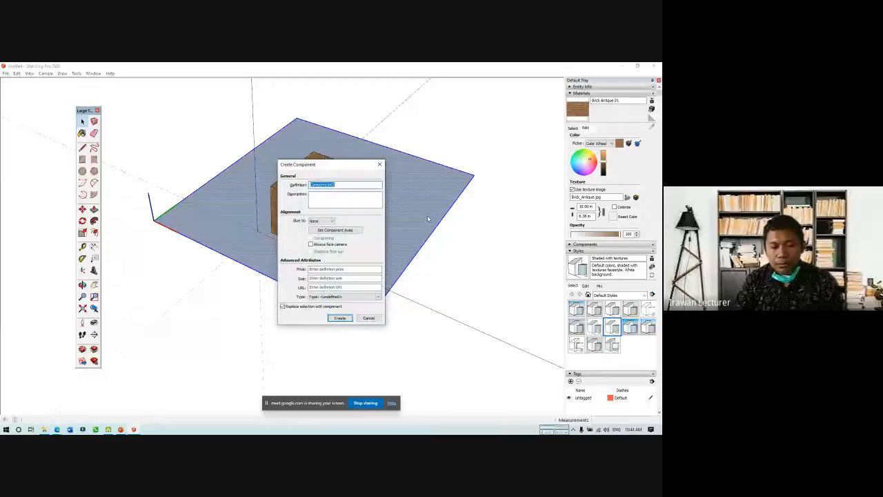
click(341, 318)
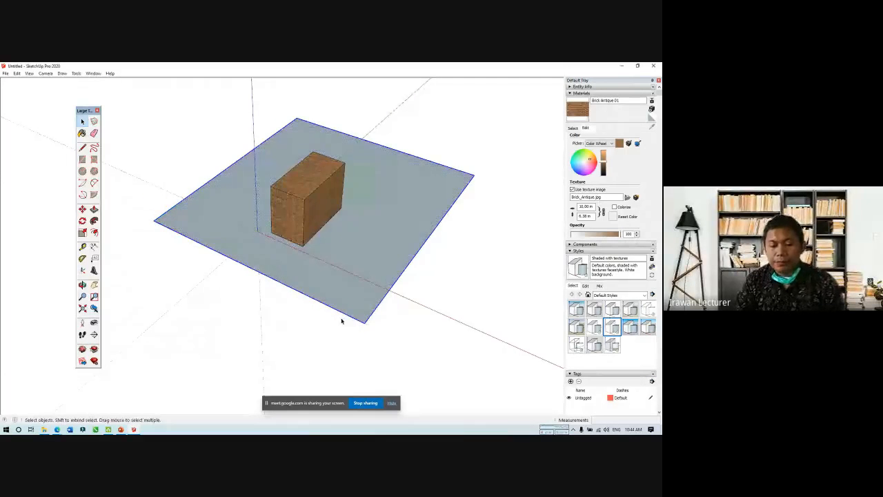
scroll(341, 320, up, 5)
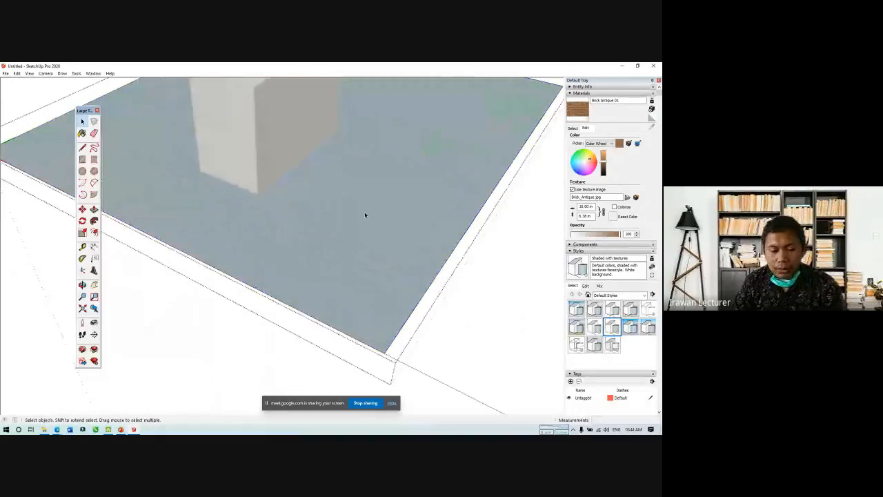
click(93, 210)
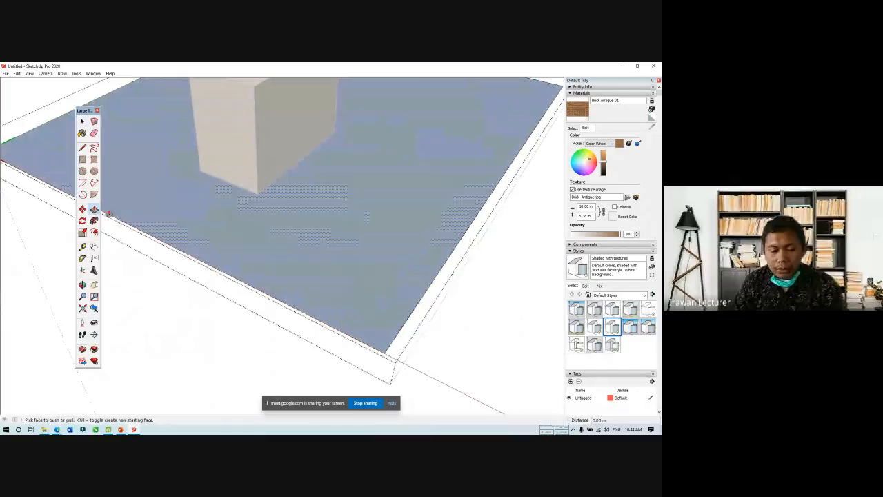
scroll(369, 281, down, 2)
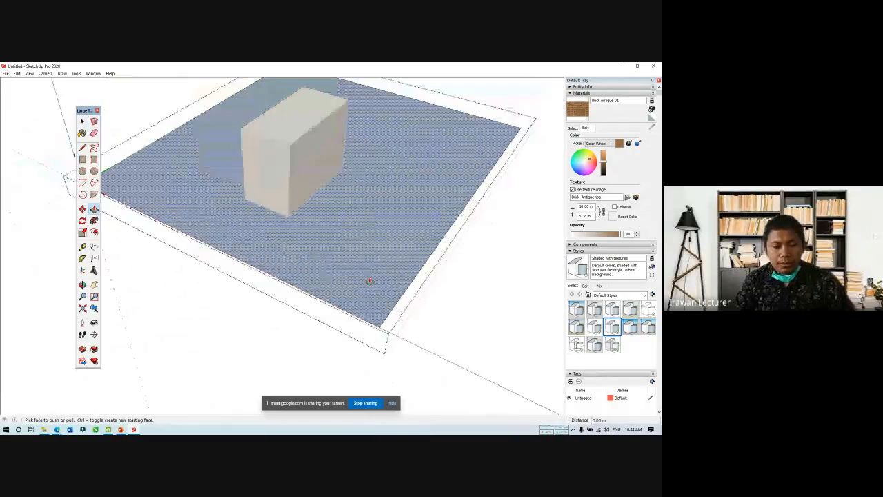
key(space)
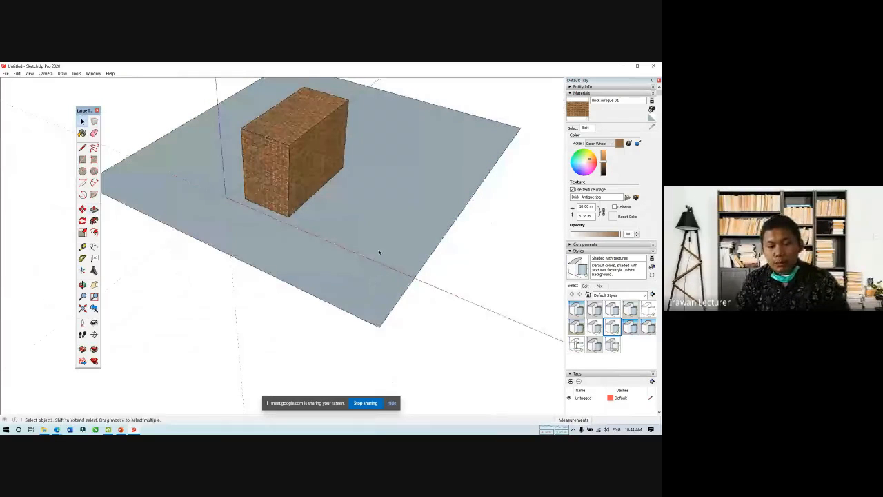
Step: Open the ground component for editing, thicken its face downward by about 1.09 m with Push/Pull, and leave the component
click(386, 228)
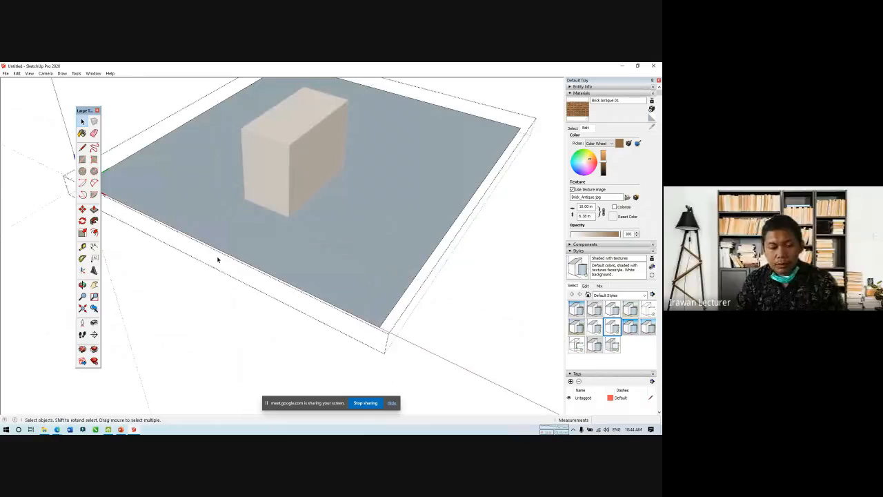
click(93, 209)
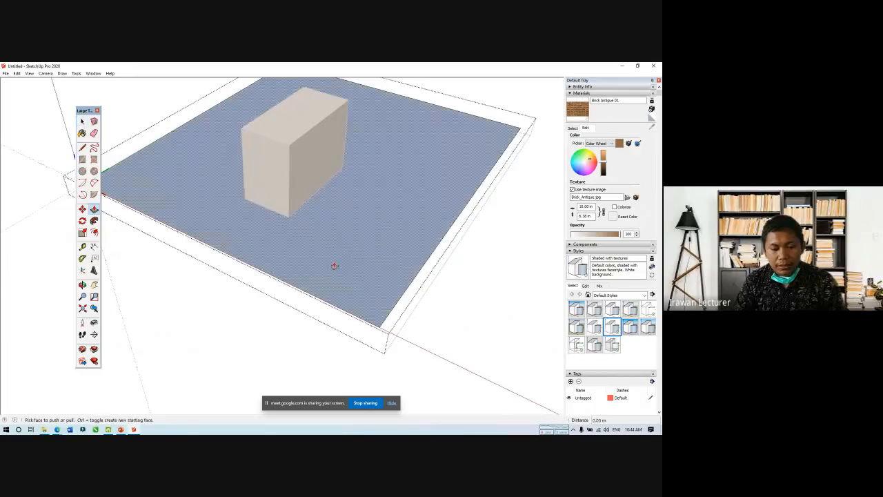
drag(336, 267, 335, 270)
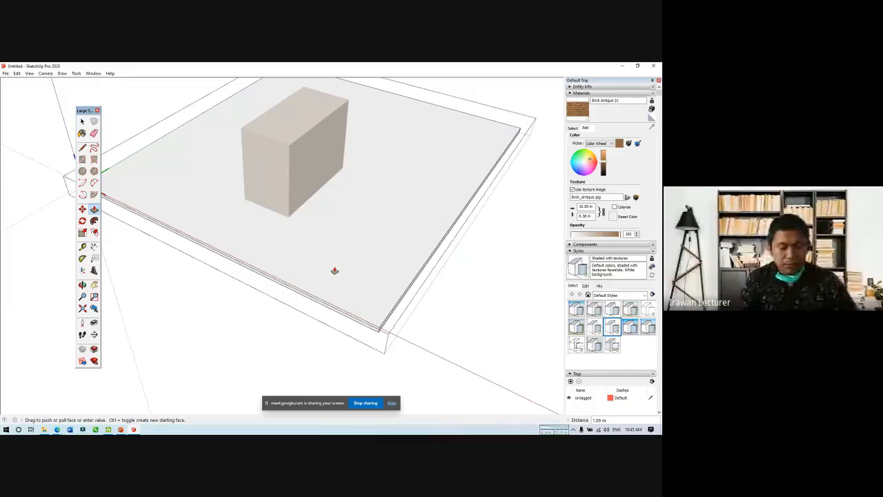
key(space)
key(Escape)
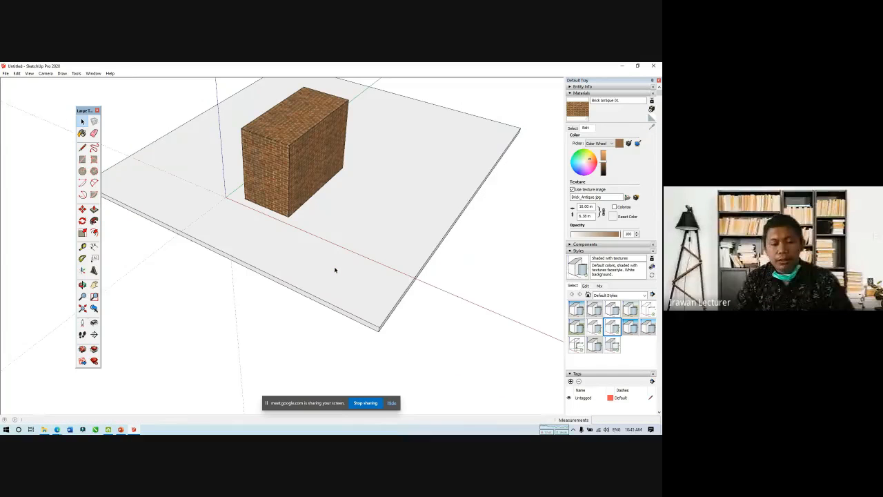
Step: Paint the ground slab with Grass Light Green from the Landscaping, Fencing and Vegetation materials
click(572, 128)
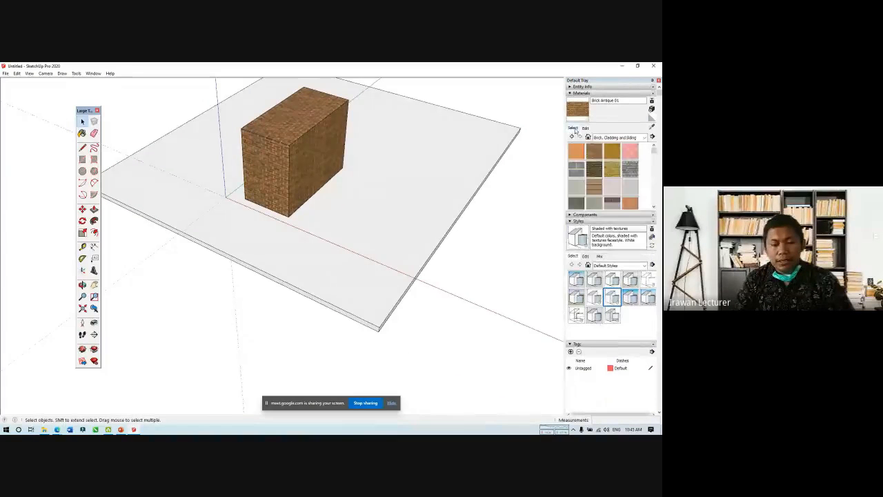
scroll(602, 178, down, 3)
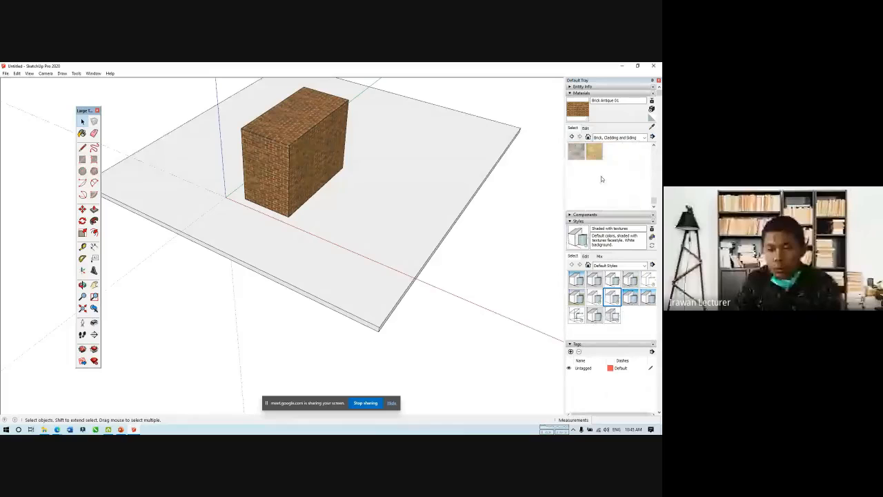
scroll(602, 178, up, 3)
click(617, 137)
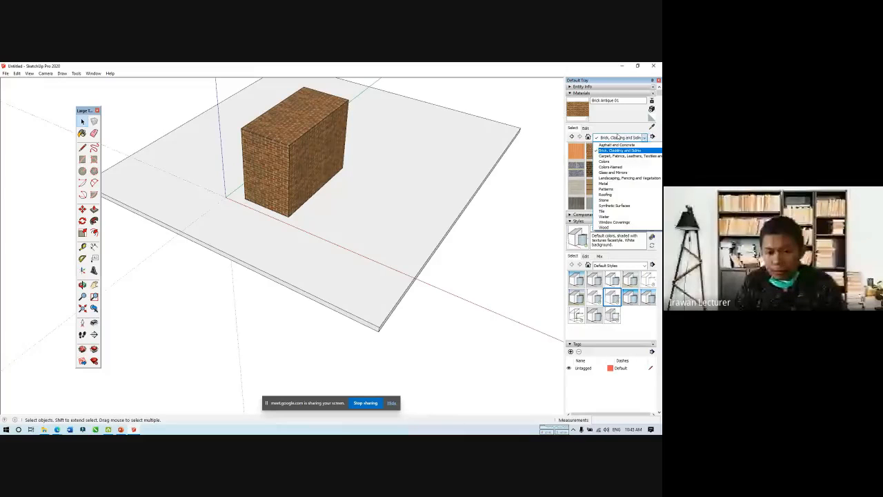
click(606, 161)
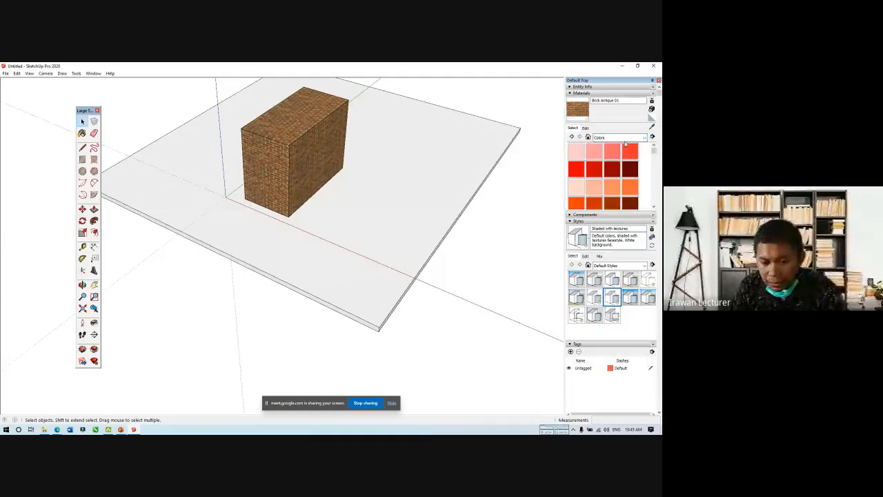
click(624, 137)
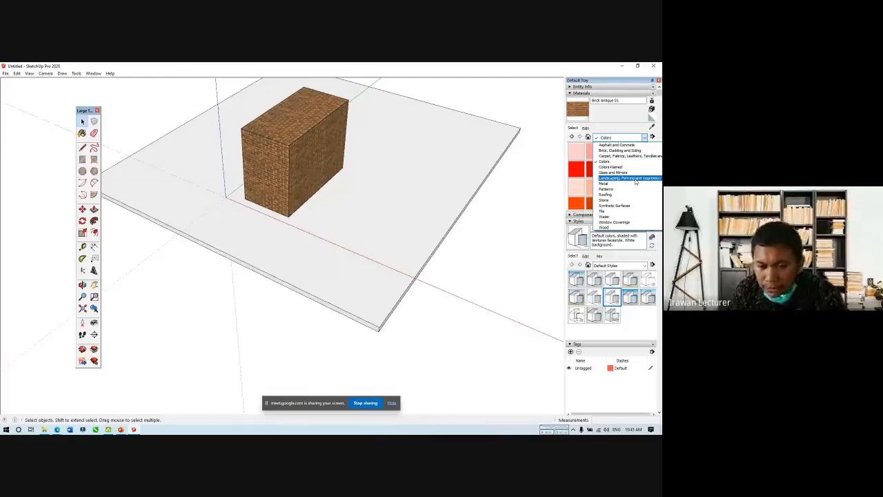
click(635, 179)
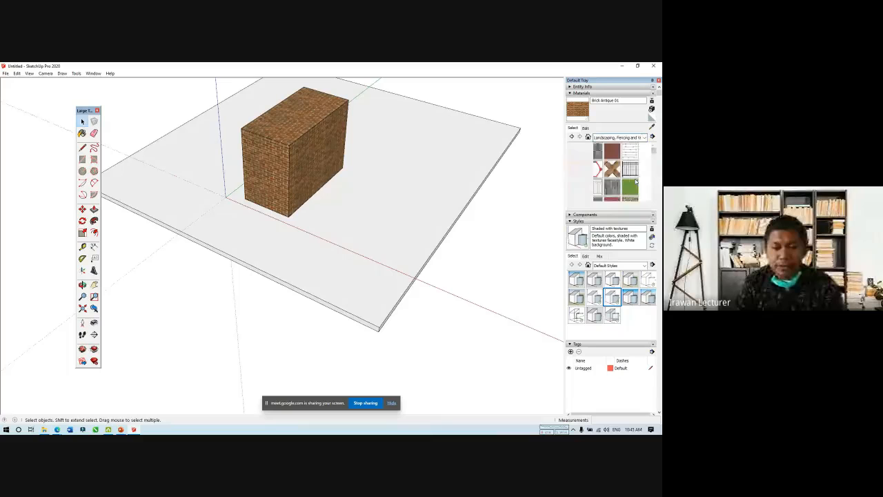
click(576, 203)
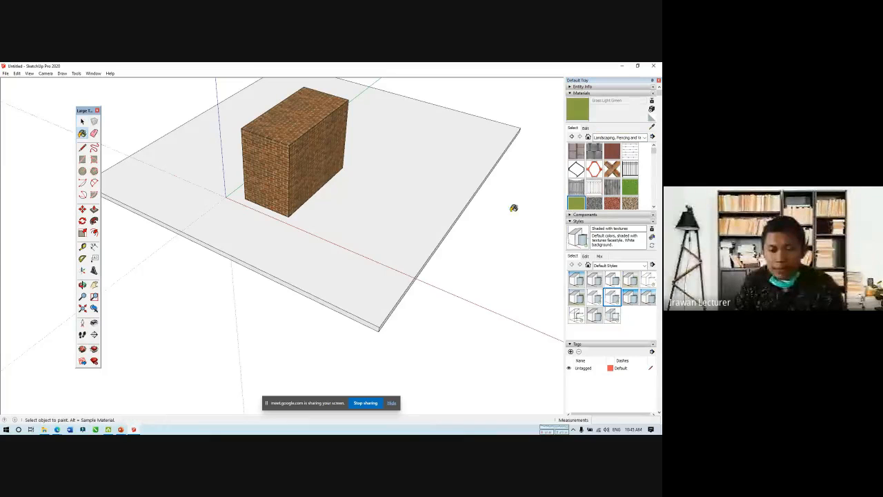
click(445, 192)
key(space)
scroll(352, 240, up, 6)
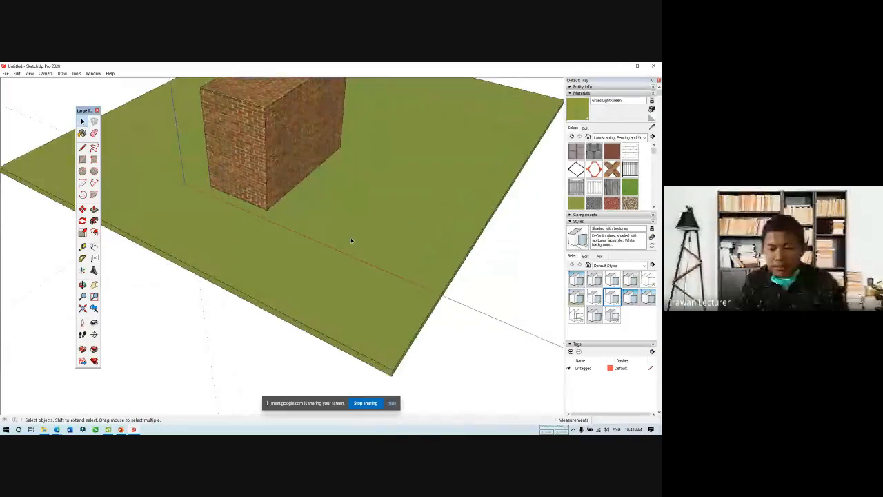
scroll(353, 237, down, 8)
scroll(296, 268, up, 5)
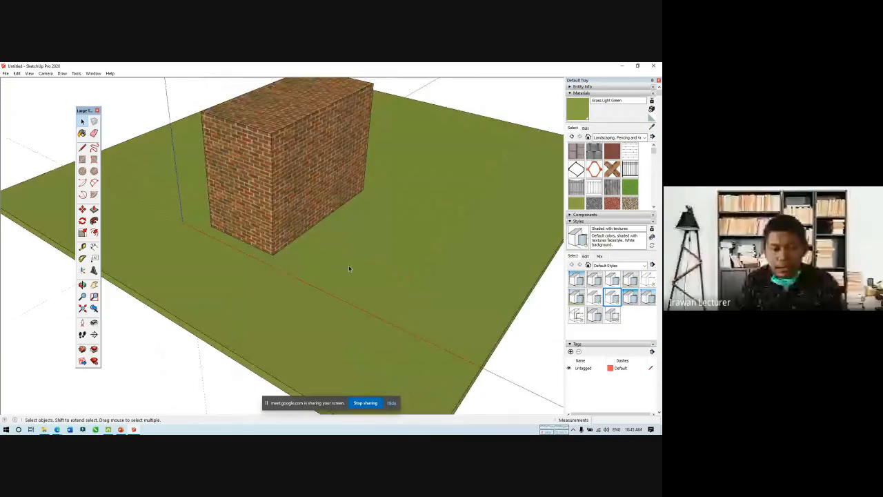
Step: Edit the Grass Light Green material and set its texture width to 10 m
click(586, 129)
double_click(584, 206)
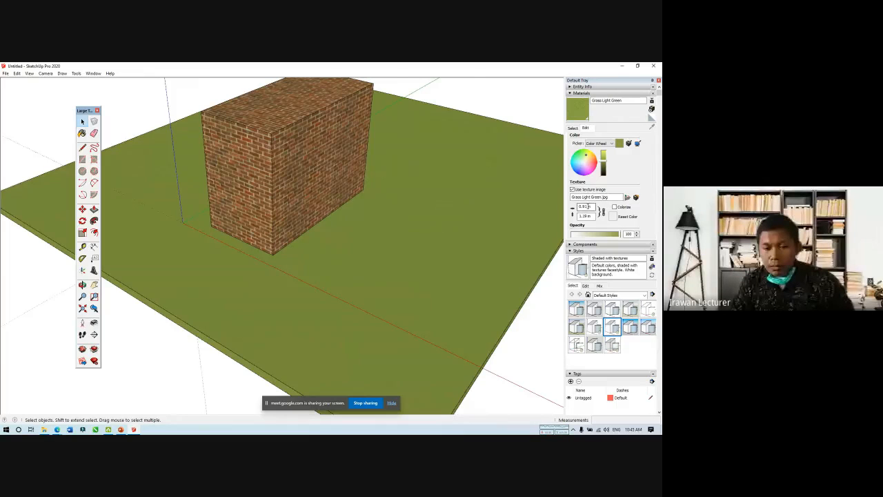
text(3m)
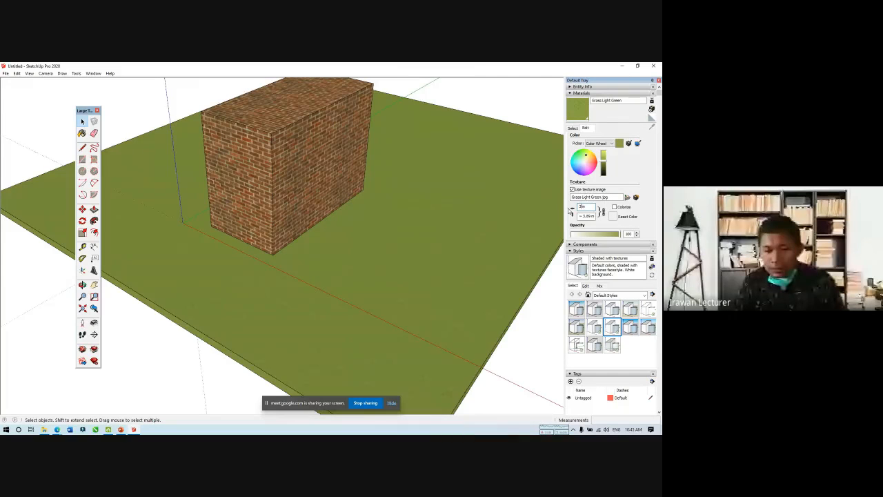
double_click(581, 207)
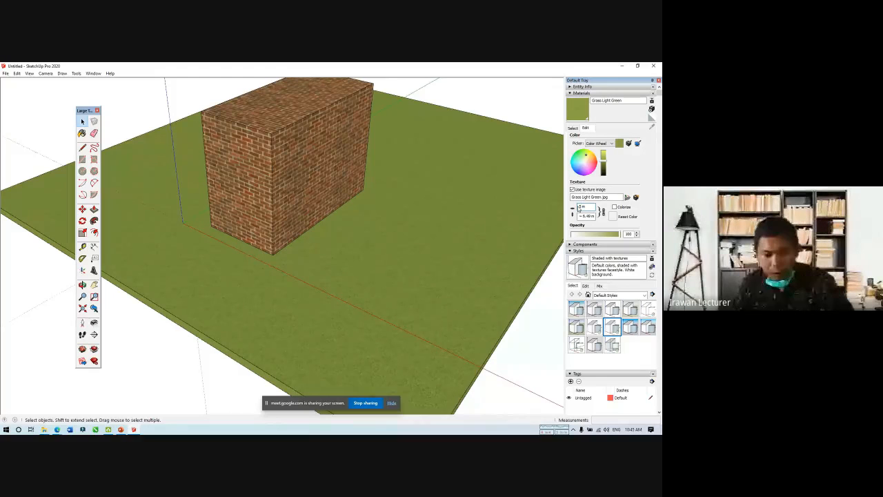
text(1m)
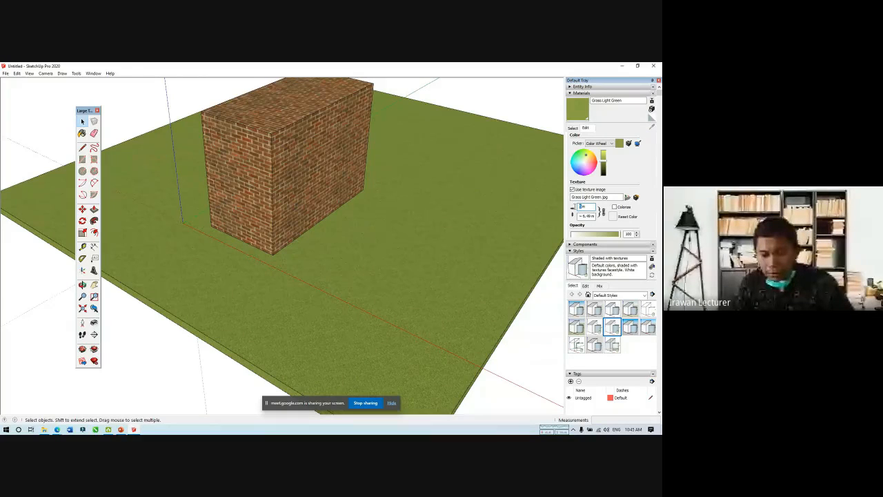
key(Return)
text(10m)
key(Return)
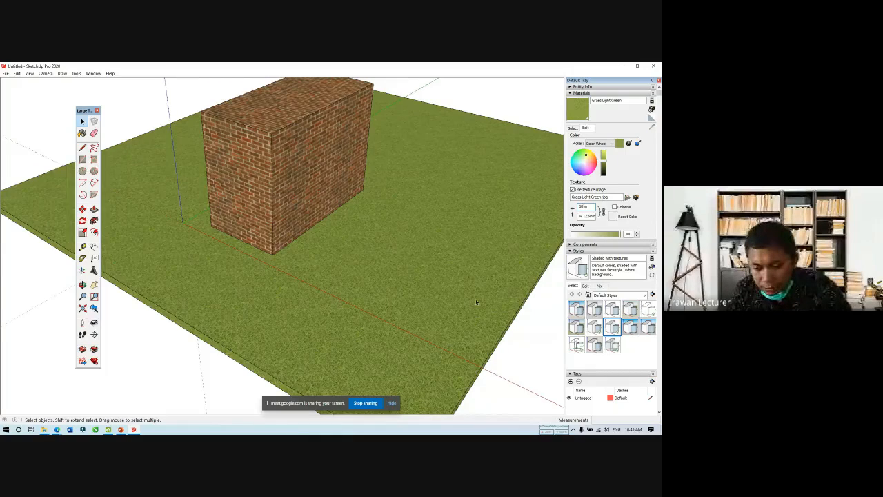
scroll(387, 313, up, 8)
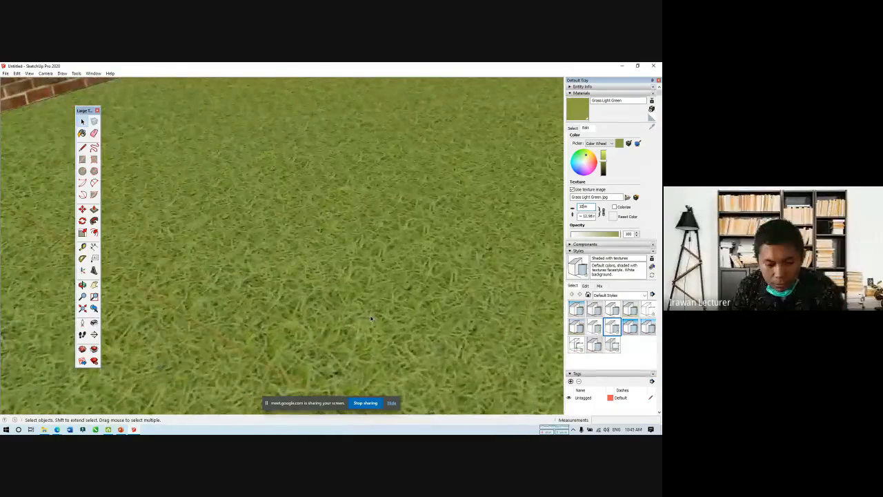
scroll(370, 317, down, 10)
mouse_move(369, 318)
middle_down()
mouse_move(373, 285)
mouse_move(329, 276)
mouse_move(427, 290)
mouse_move(570, 285)
mouse_move(393, 279)
mouse_move(272, 304)
mouse_move(329, 345)
middle_up()
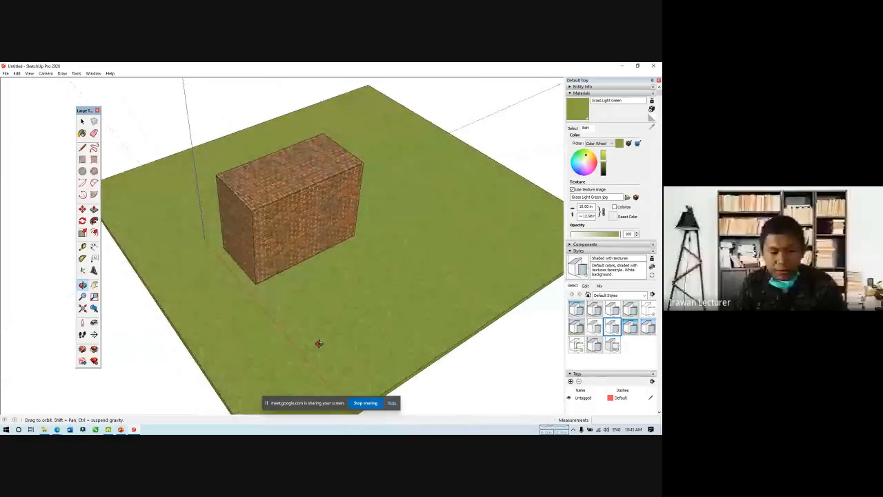
scroll(349, 286, up, 3)
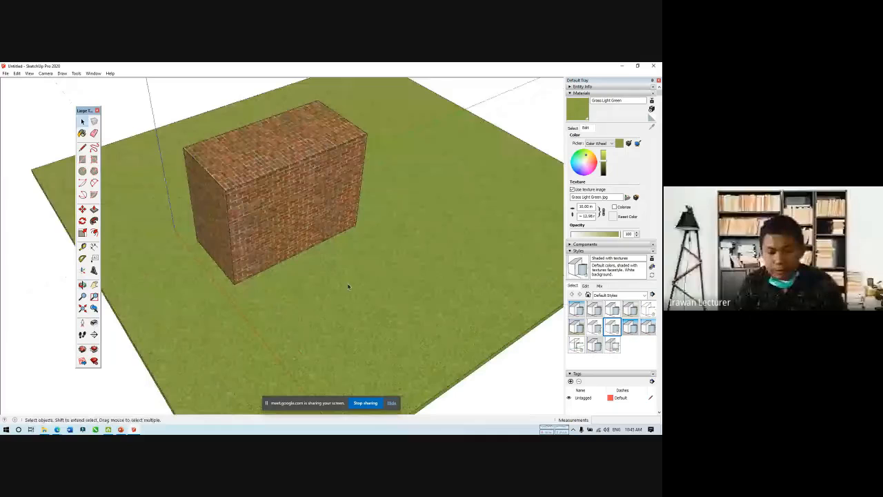
middle_drag(348, 286, 355, 239)
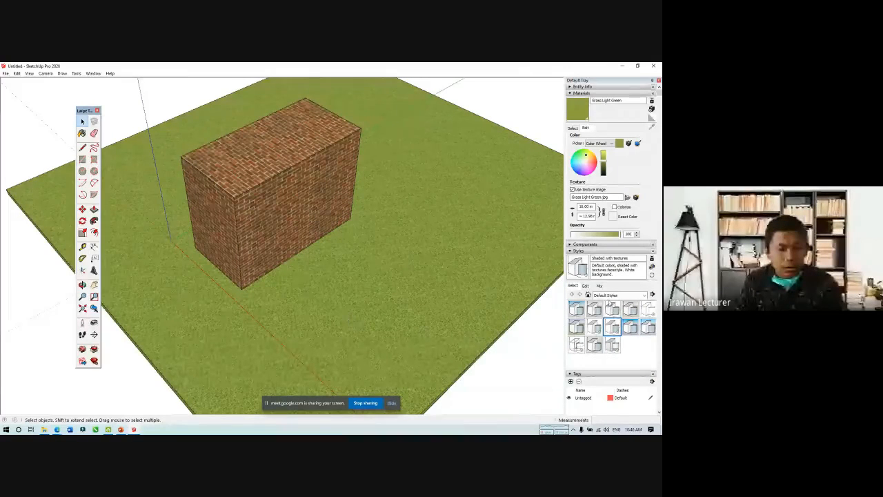
Step: Collapse the style settings, open the shadow settings and turn on shadows for the model
scroll(600, 235, down, 3)
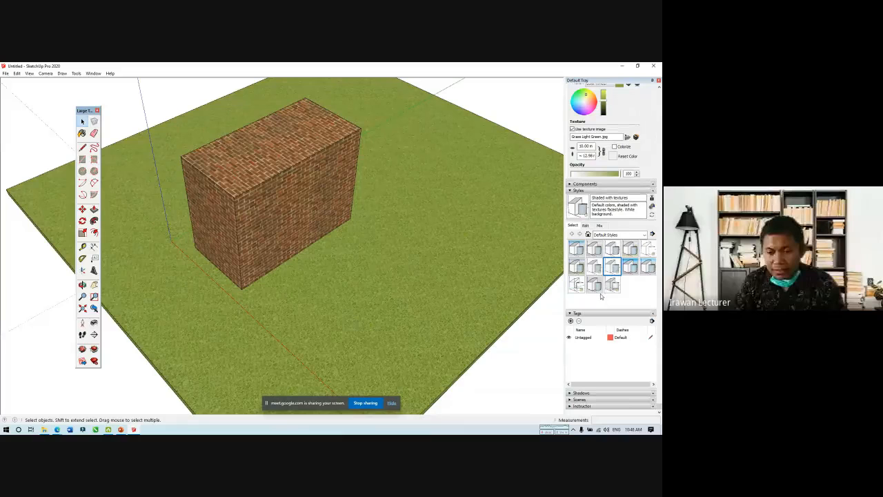
click(577, 190)
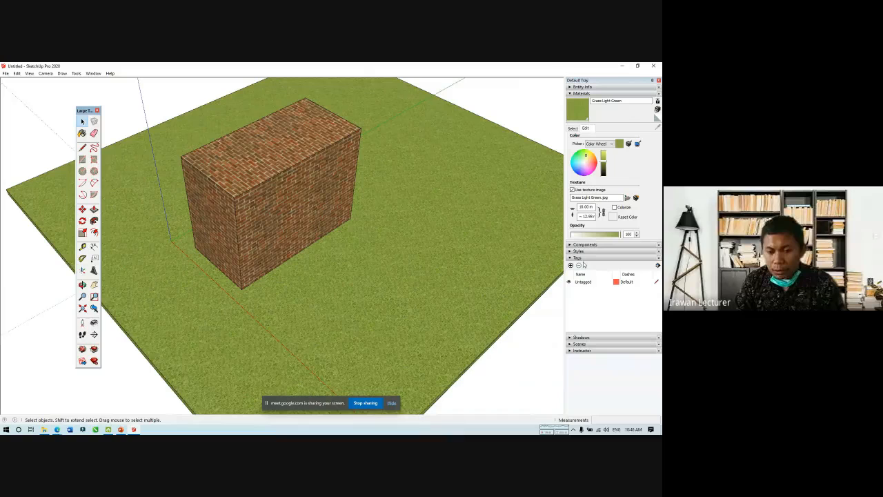
click(579, 338)
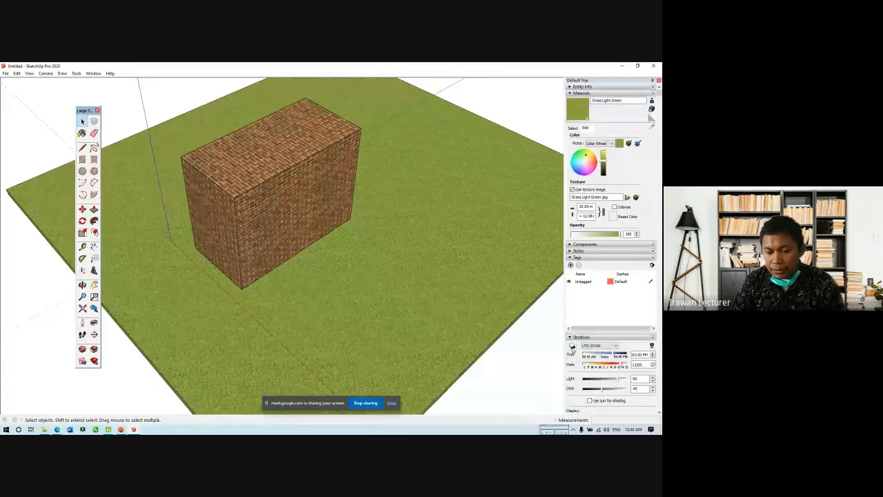
click(572, 347)
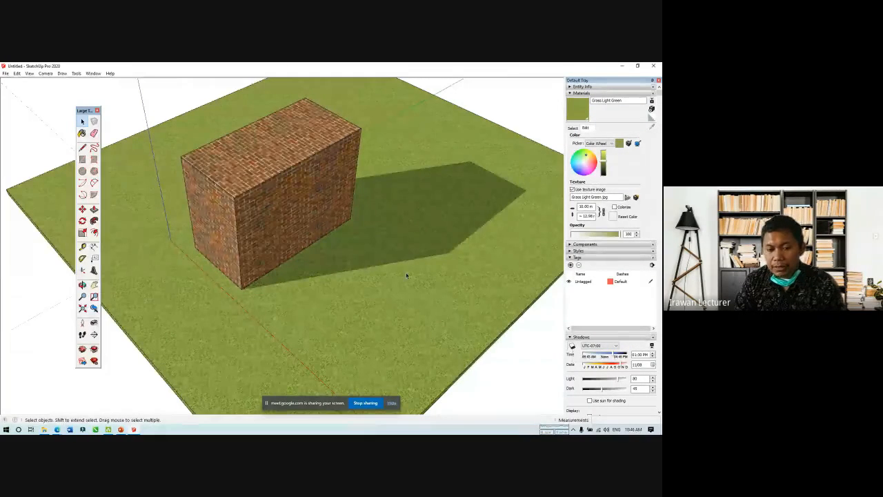
middle_drag(378, 241, 379, 185)
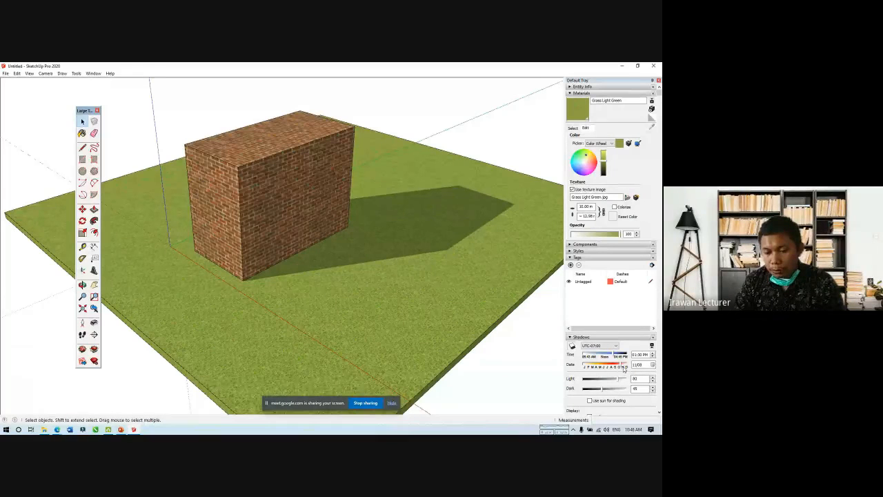
Step: Adjust the shadow date to 08/30 and the shadow time to 12:52 PM
mouse_move(622, 367)
mouse_down()
mouse_move(602, 366)
mouse_move(610, 364)
mouse_up()
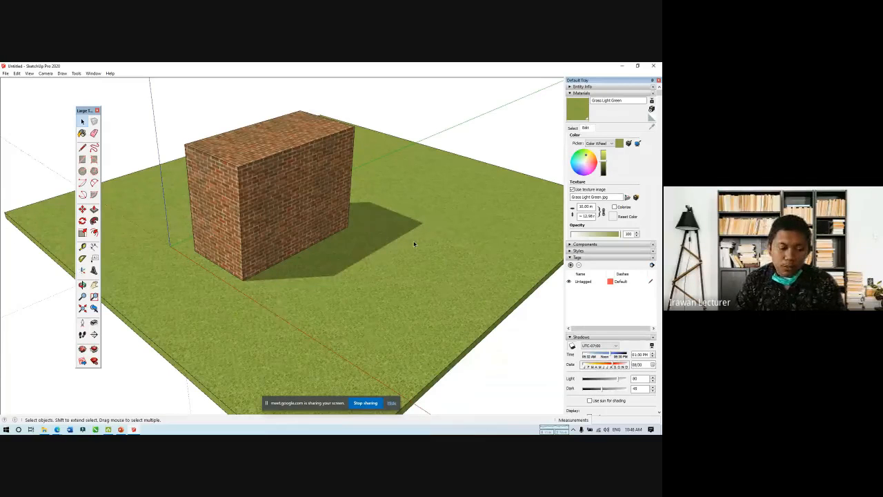
middle_drag(414, 241, 341, 194)
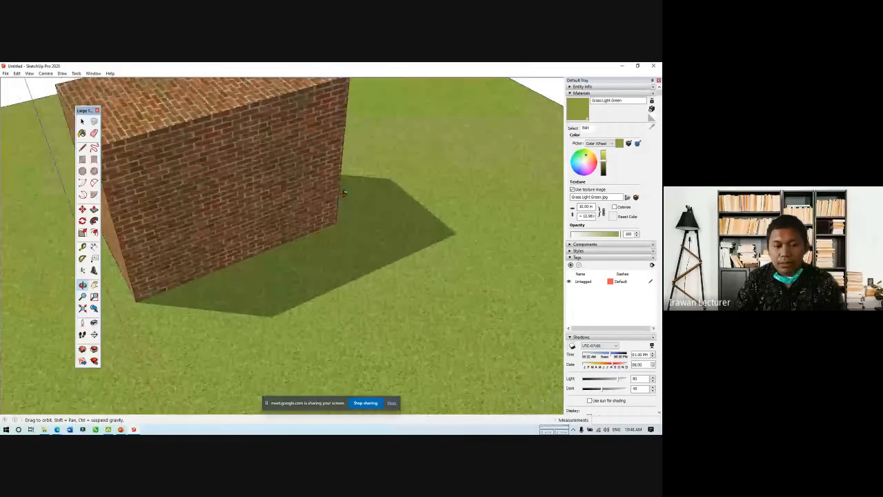
scroll(443, 213, down, 5)
scroll(387, 181, up, 4)
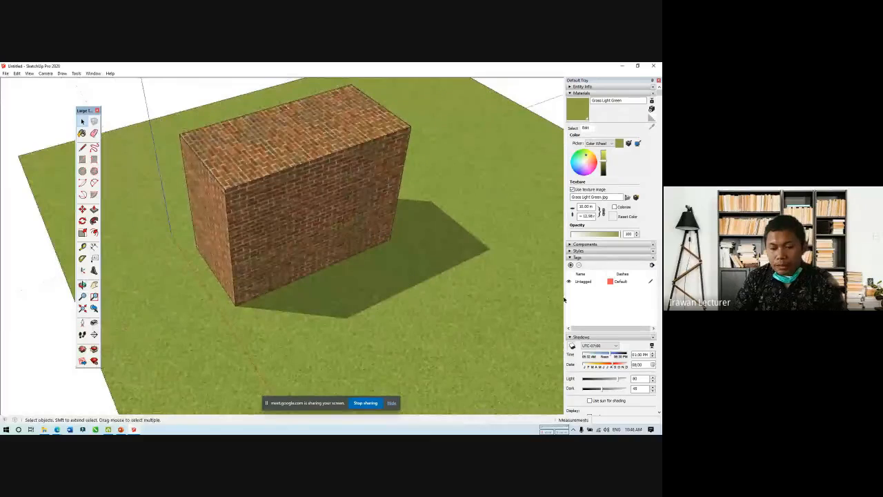
mouse_move(612, 355)
mouse_down()
mouse_move(592, 360)
mouse_move(609, 361)
mouse_up()
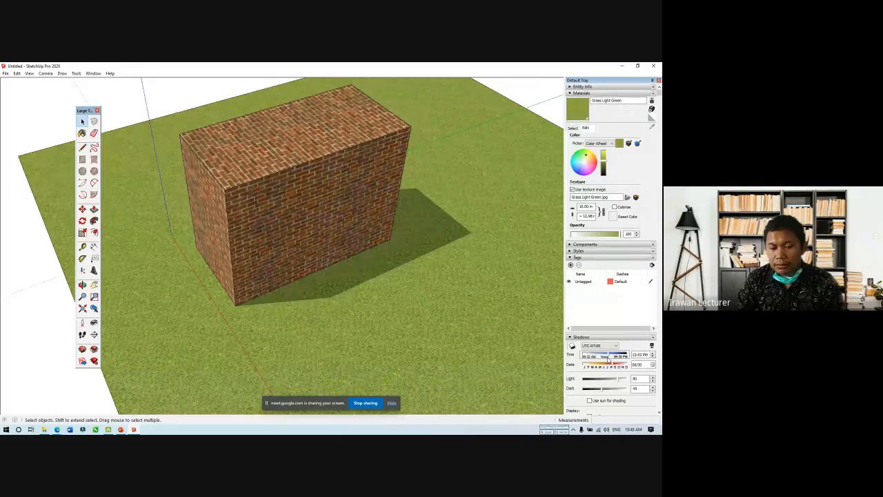
middle_drag(444, 282, 445, 245)
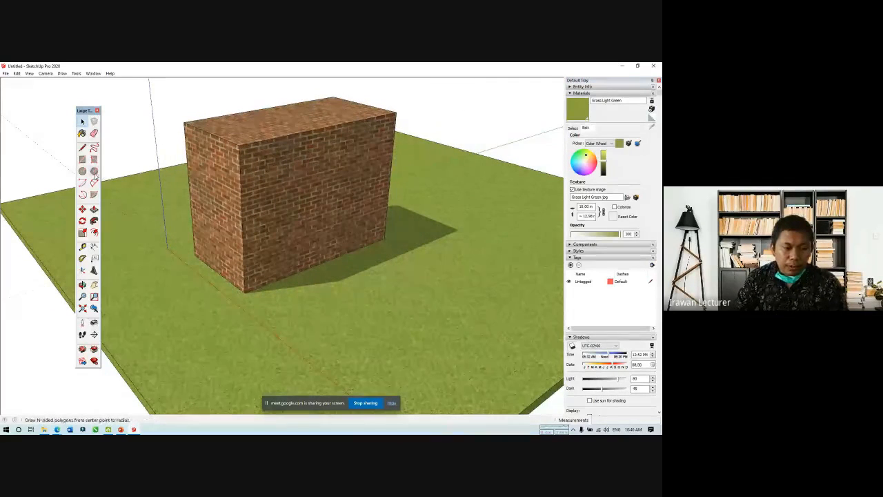
click(83, 171)
click(345, 297)
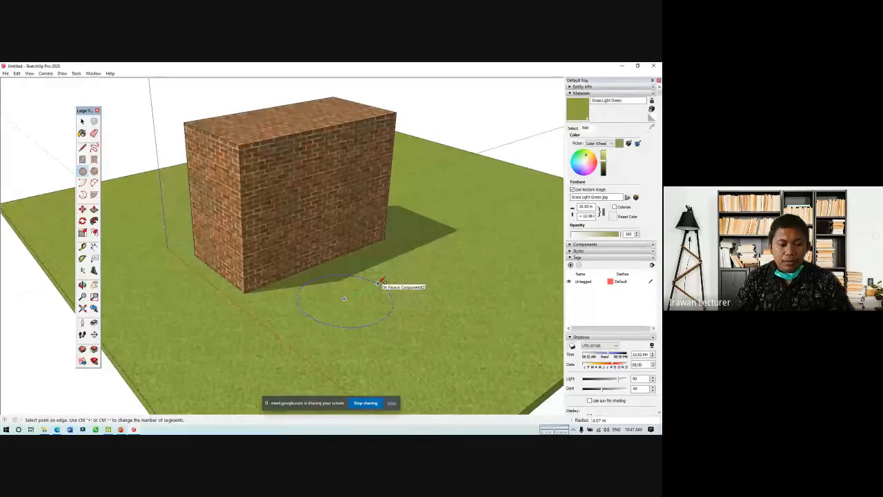
key(space)
click(408, 295)
Step: Draw a circle with a radius of about 5.09 m on the grass slab in front of the brick box
scroll(262, 295, down, 4)
mouse_move(265, 295)
middle_down()
mouse_move(302, 317)
mouse_move(362, 293)
middle_up()
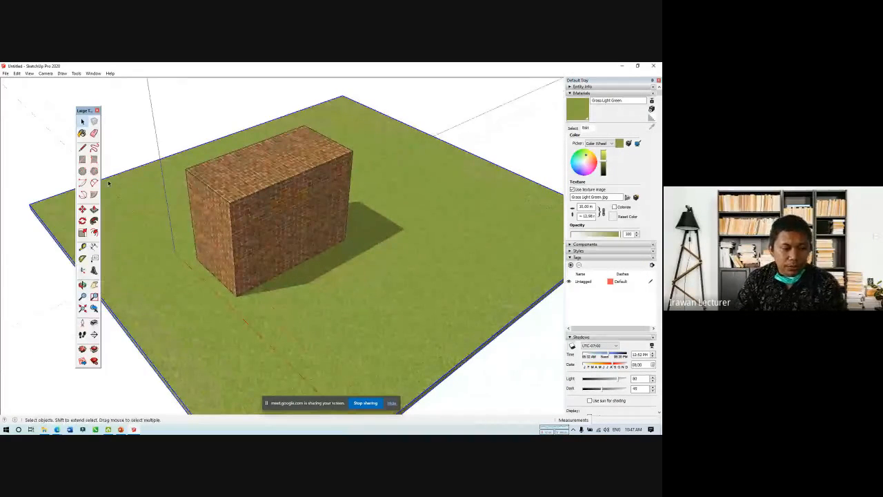
click(82, 171)
click(319, 337)
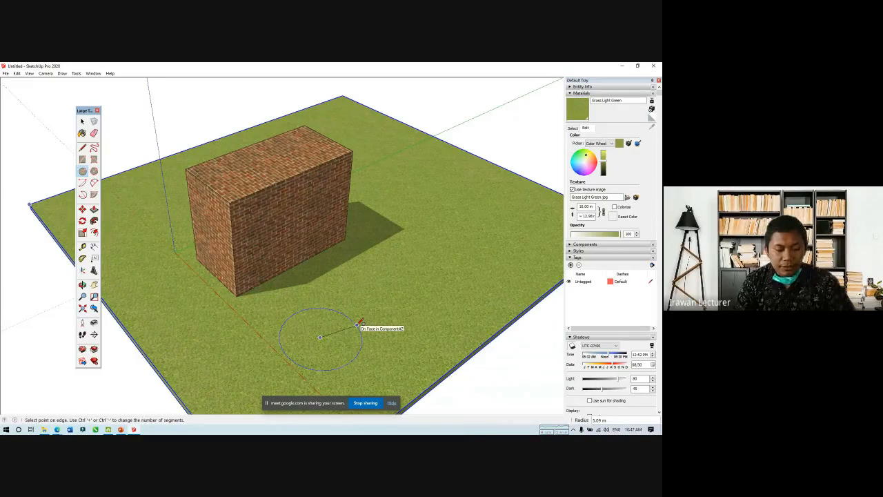
click(358, 325)
key(space)
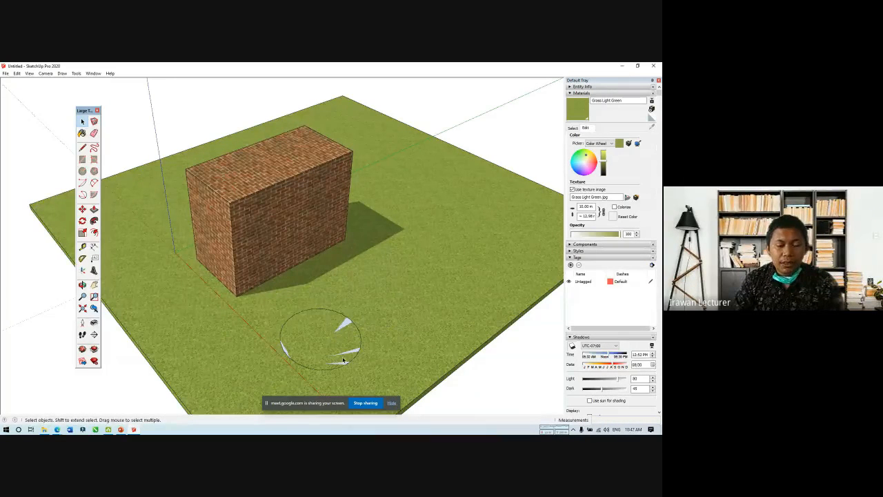
Step: Extrude the circle upward with Push/Pull into a tall cylinder in front of the brick box
click(94, 209)
drag(324, 336, 326, 253)
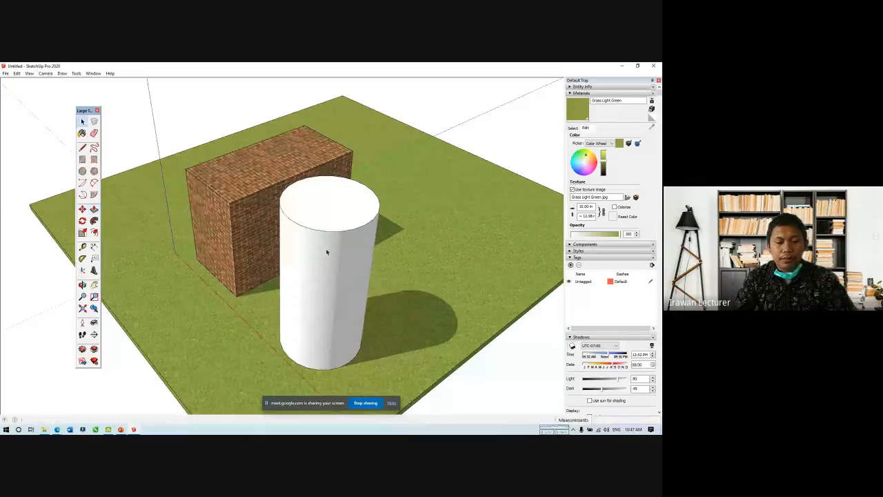
scroll(327, 251, down, 3)
middle_drag(327, 251, 229, 278)
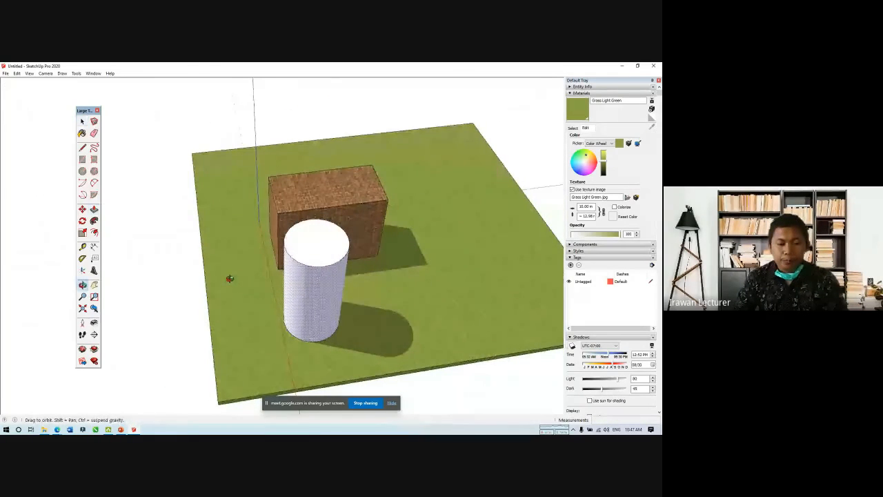
scroll(389, 306, up, 2)
scroll(389, 307, up, 2)
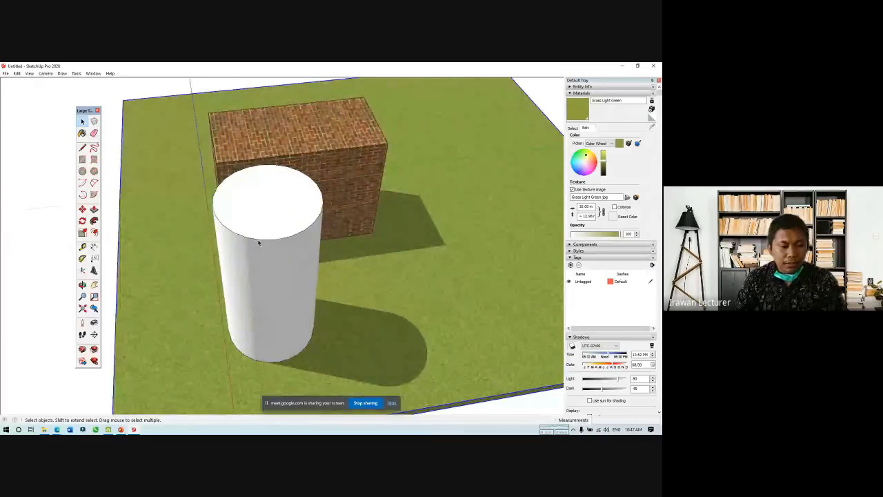
Step: Draw a six-sided polygon on the grass slab beside the white cylinder, overlapping the cylinder's base
click(95, 172)
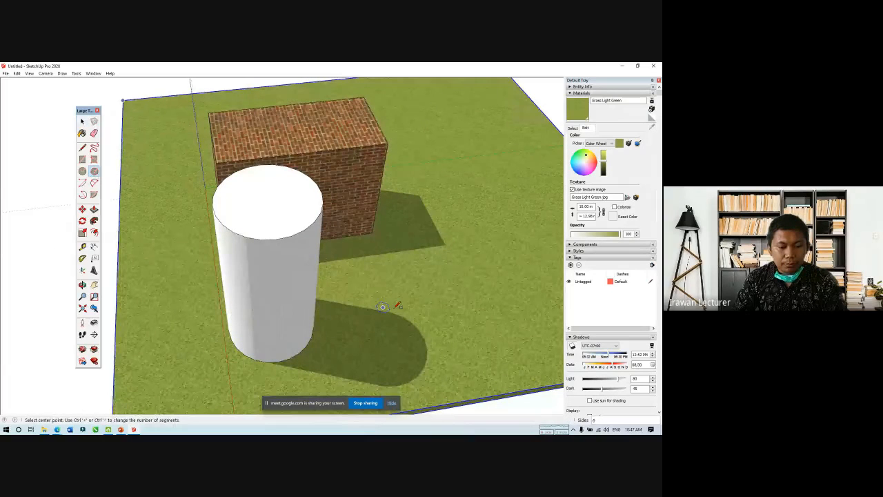
click(363, 309)
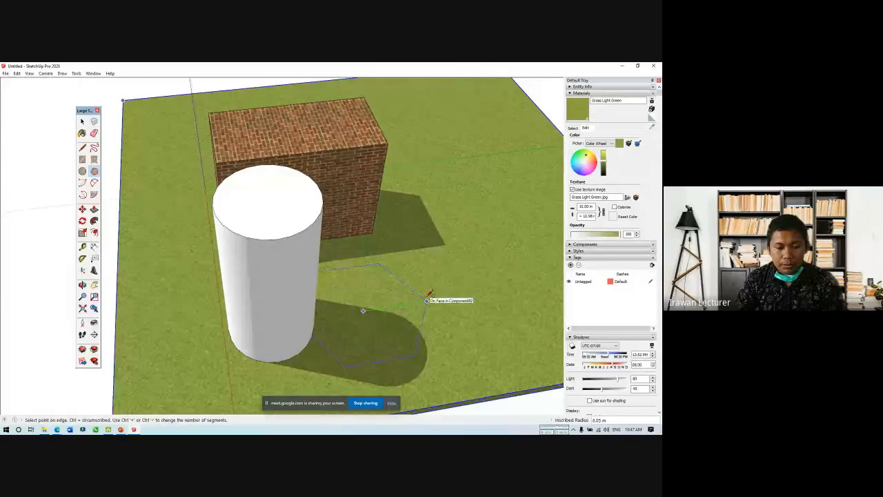
key(Escape)
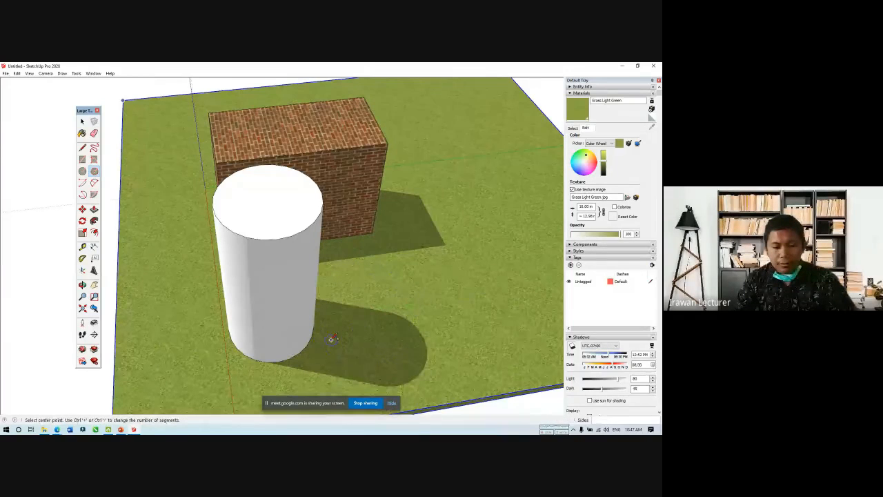
click(325, 339)
click(380, 323)
key(space)
Step: Extrude the hexagon upward with Push/Pull into a prism shorter than the adjoining cylinder
click(361, 347)
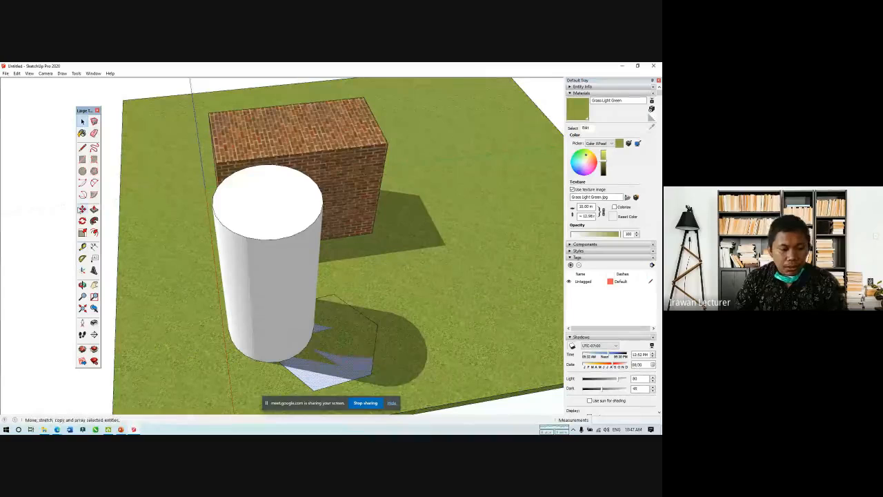
click(94, 208)
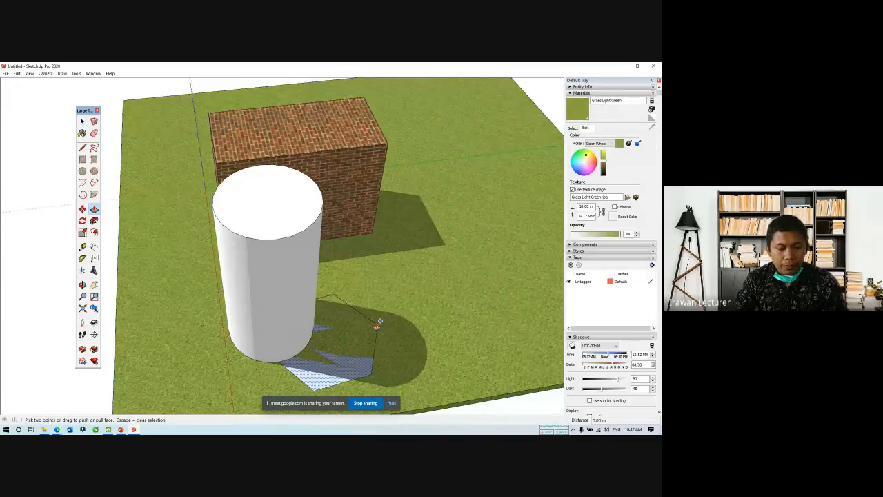
click(378, 325)
middle_drag(400, 246, 411, 262)
key(space)
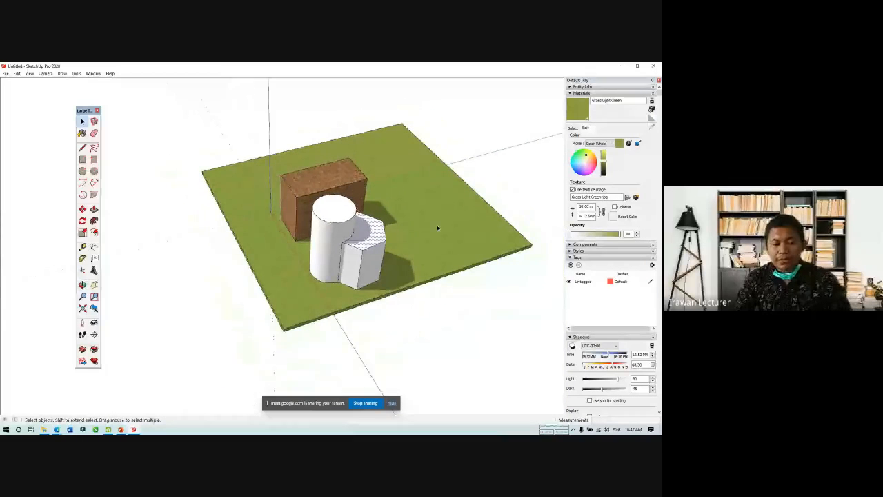
Step: Try to move the hexagonal prism by its top face with the Move tool, then cancel the move
scroll(438, 228, up, 2)
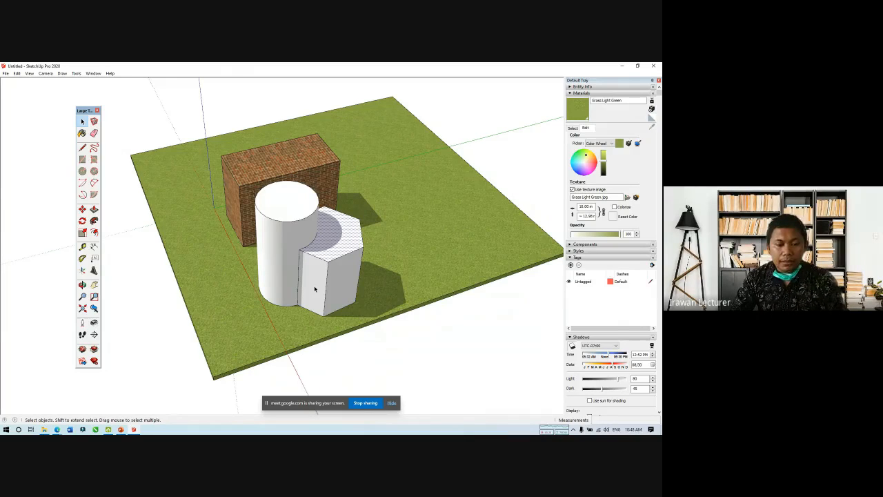
scroll(315, 289, up, 1)
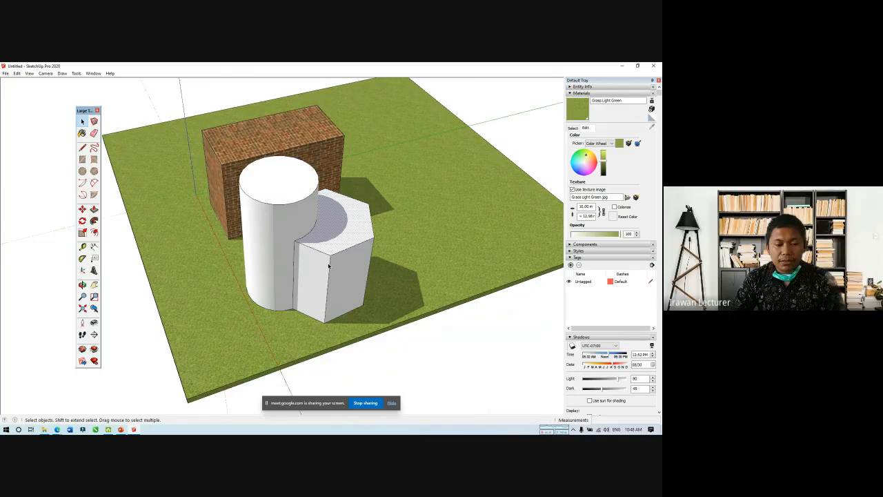
scroll(328, 265, up, 2)
mouse_move(328, 266)
middle_down()
mouse_move(262, 215)
mouse_move(212, 220)
mouse_move(284, 256)
mouse_move(323, 250)
middle_up()
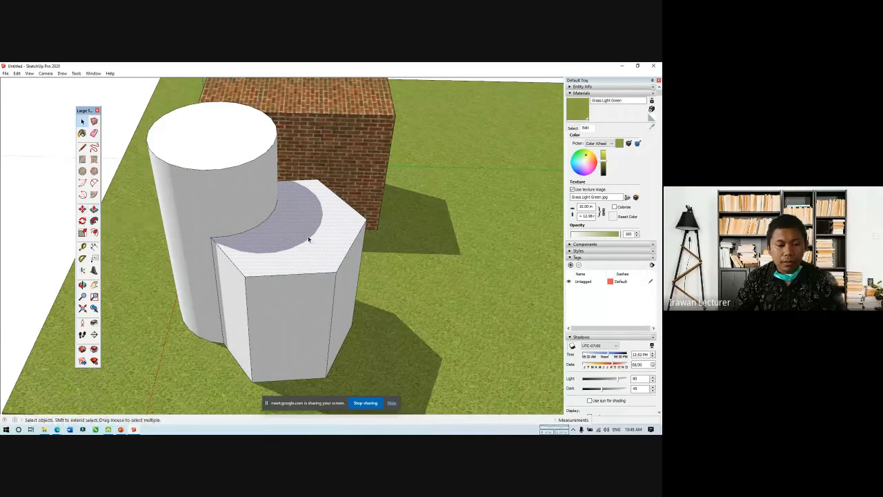
click(82, 208)
click(296, 240)
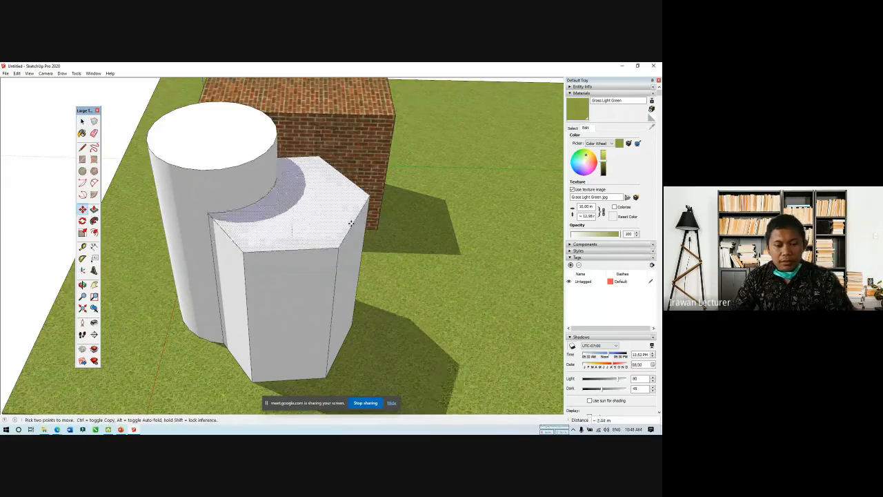
key(space)
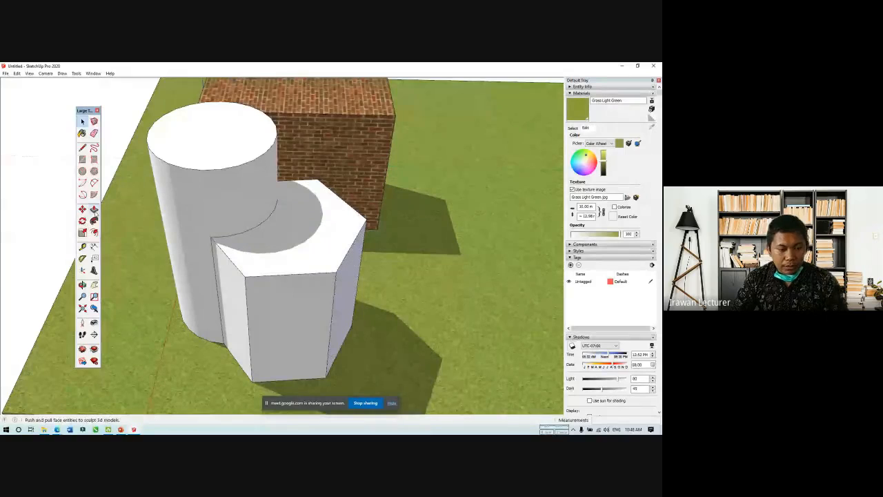
Step: Try to move the prism away from the cylinder by one of its side faces, then cancel the move
click(82, 209)
click(360, 313)
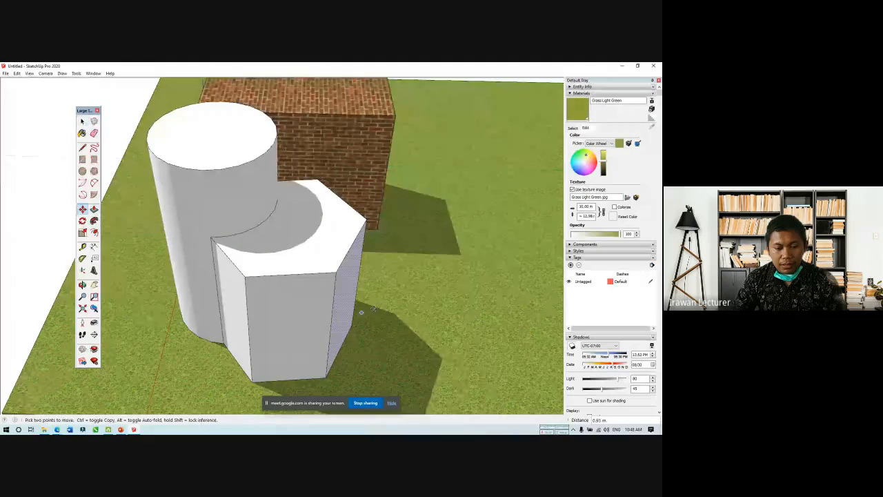
scroll(461, 296, down, 4)
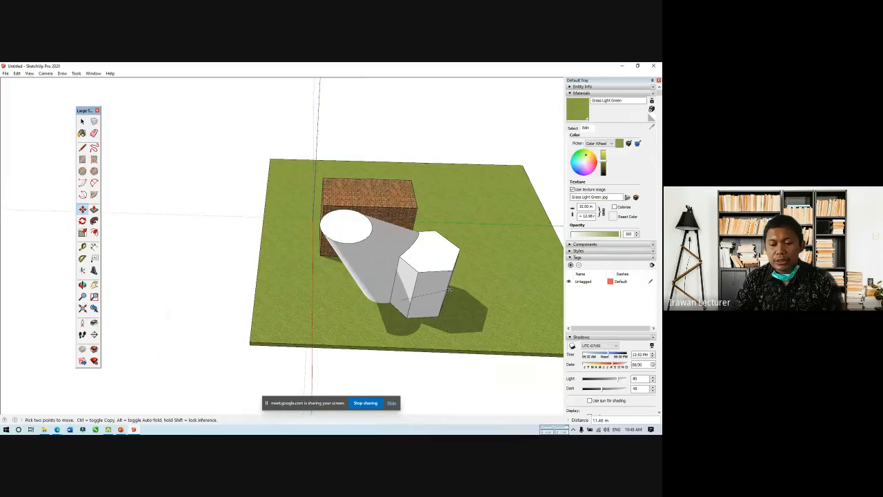
key(space)
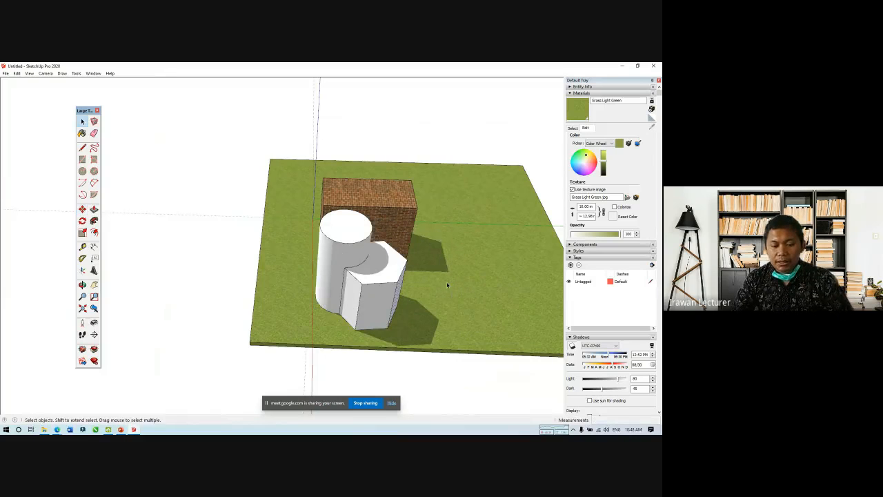
Step: Draw a rectangle of about 10.47 m by 5.67 m on open grass, away from the hexagonal prism
click(82, 158)
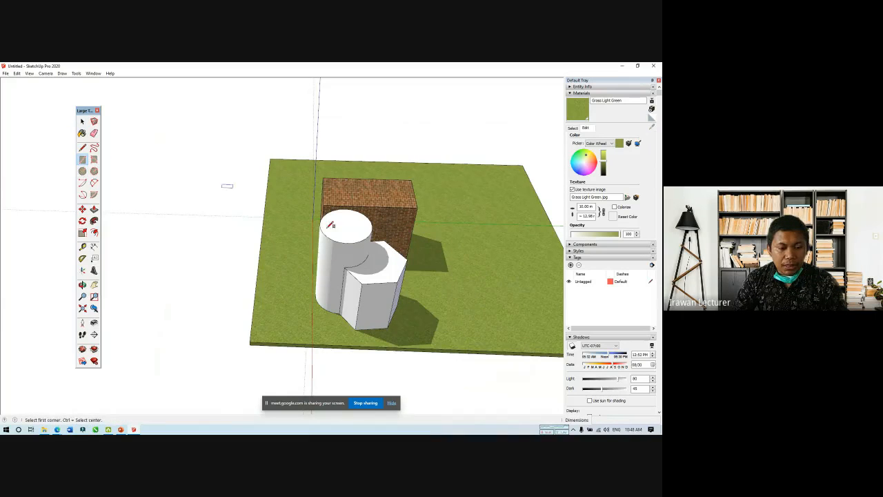
click(444, 282)
click(497, 301)
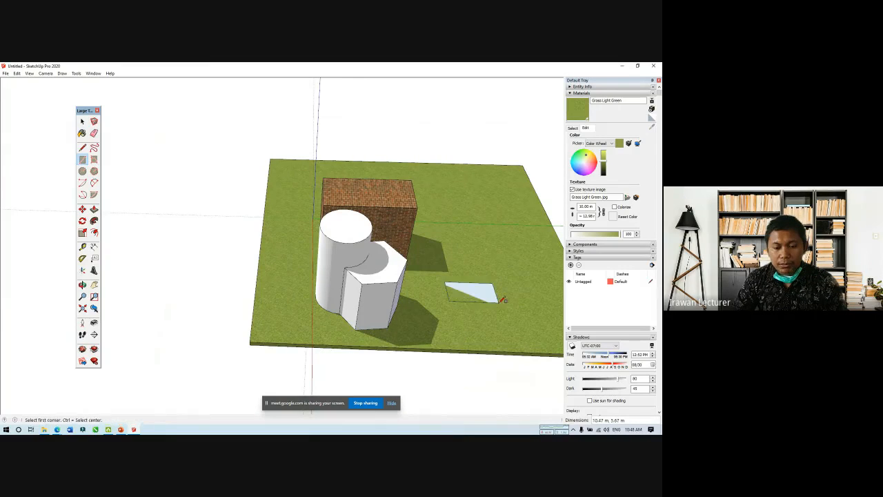
Step: Extrude the new rectangle upward with Push/Pull into a tall box
click(94, 208)
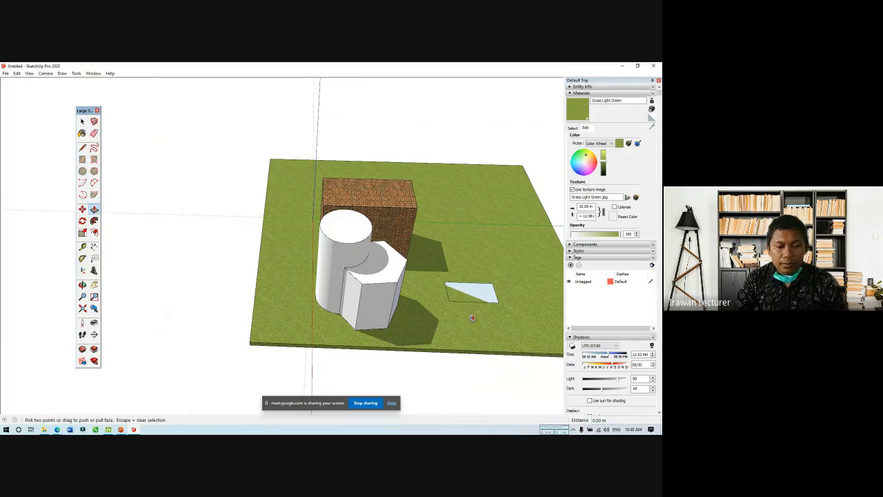
click(466, 303)
click(483, 244)
key(space)
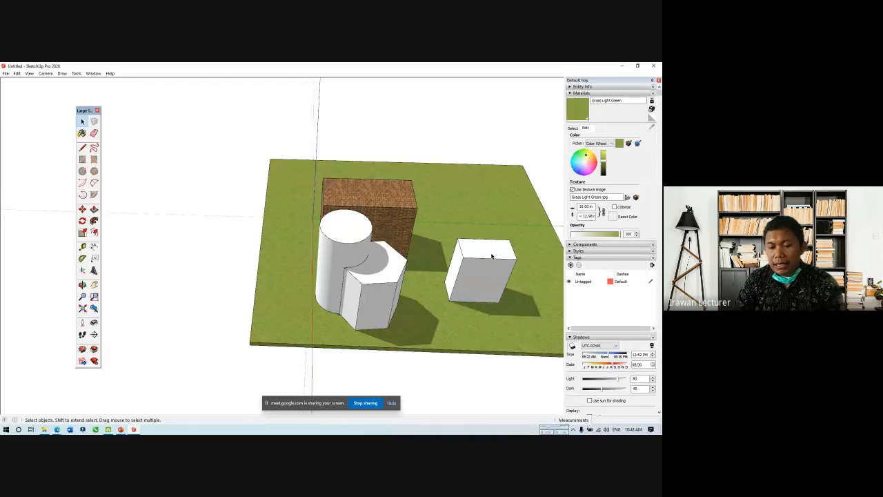
Step: Select all connected faces and edges of the new white box, then clear the selection
triple_click(491, 256)
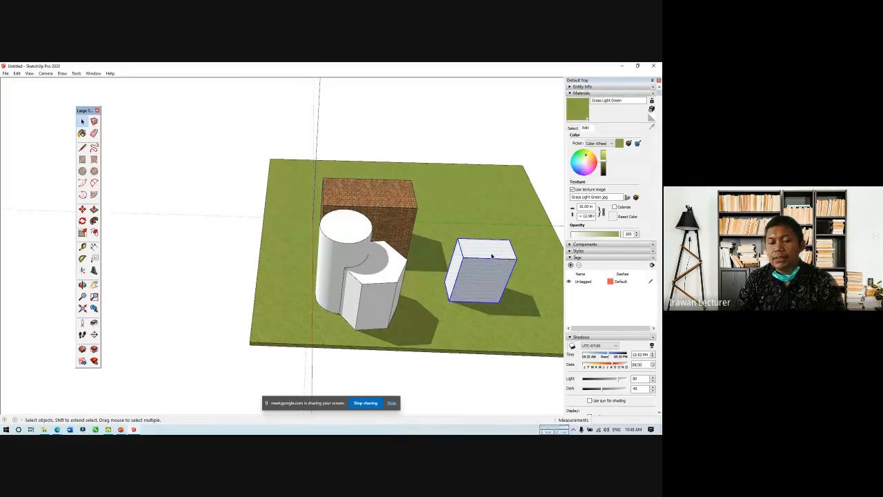
scroll(491, 256, up, 5)
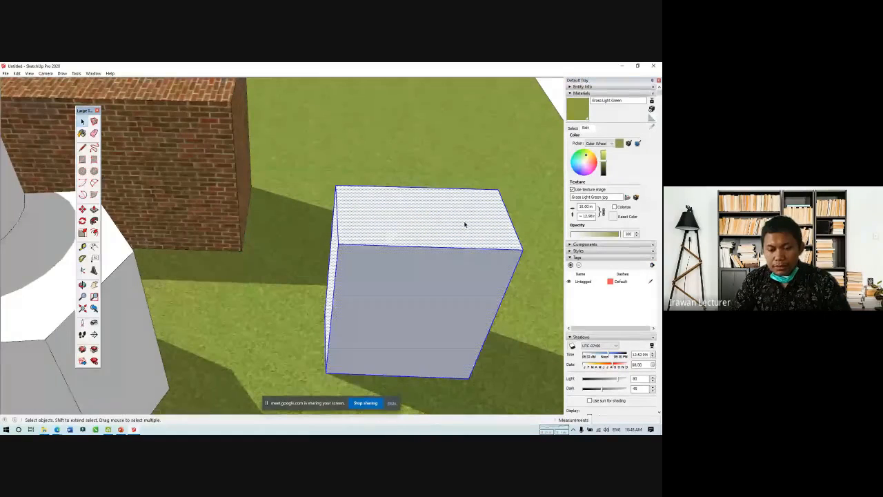
click(465, 224)
click(551, 87)
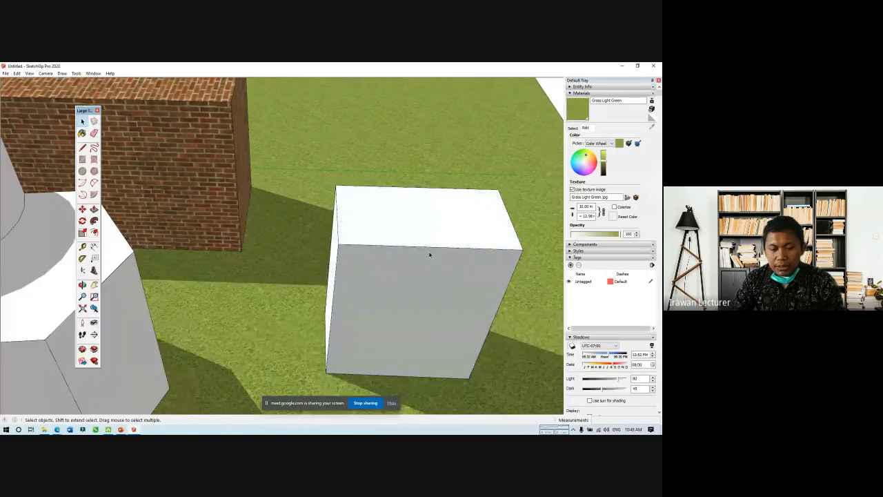
Step: Select the white box's top face alone, select it again with its bounding edges, and clear the selection
click(428, 221)
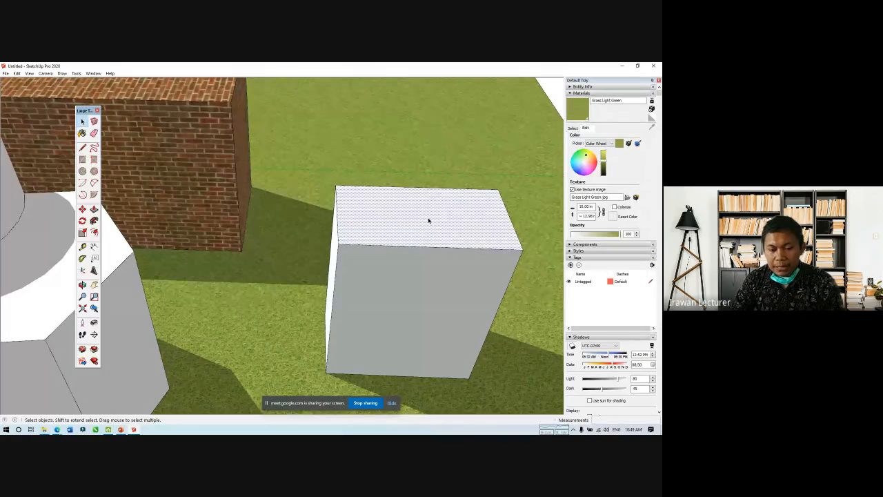
scroll(428, 221, up, 2)
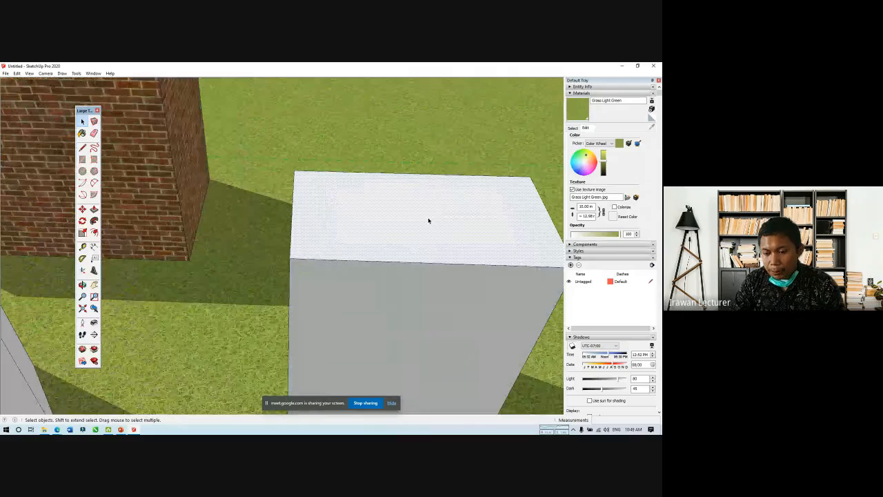
scroll(428, 221, down, 4)
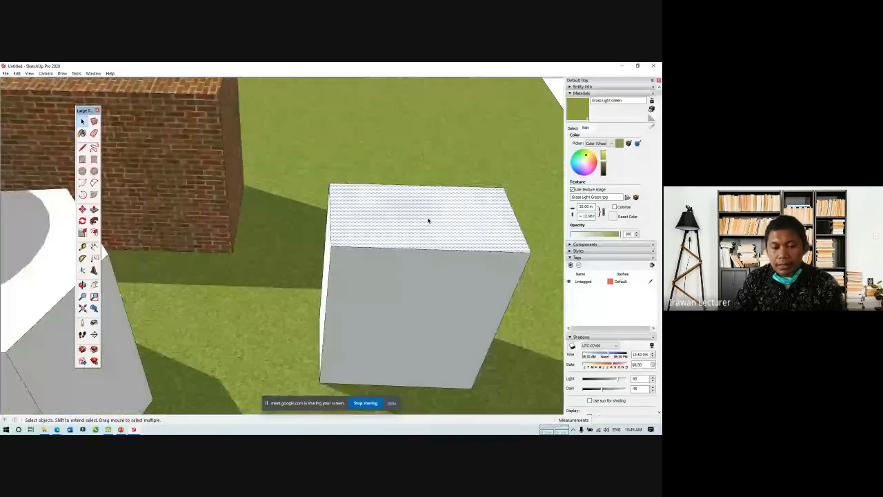
click(488, 183)
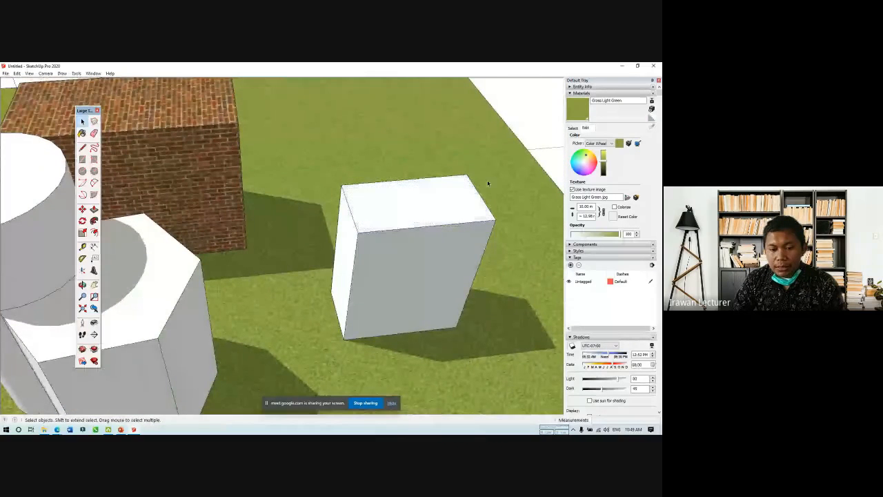
click(413, 214)
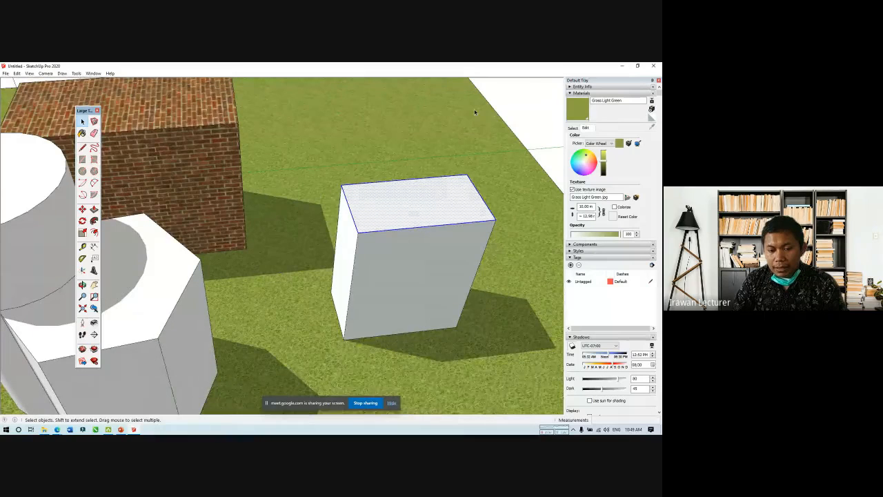
click(522, 104)
Step: Select the entire white box including all its connected faces and edges
click(426, 206)
double_click(426, 207)
scroll(400, 307, up, 3)
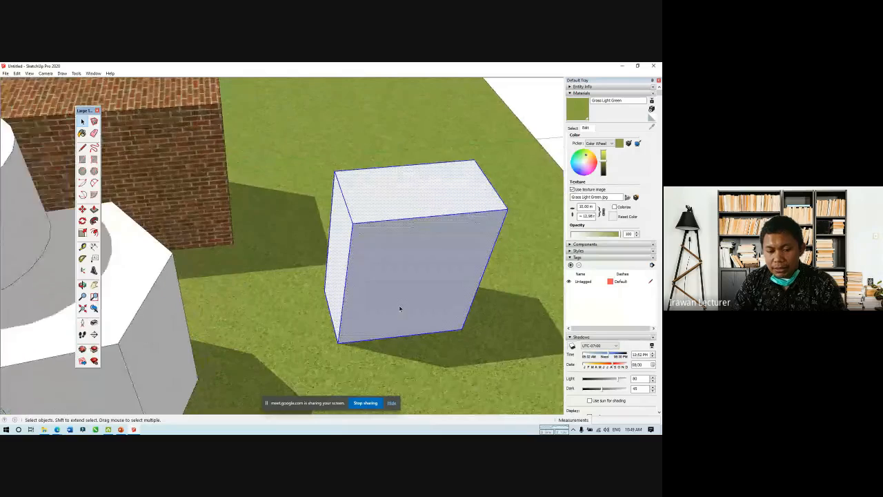
scroll(523, 205, up, 2)
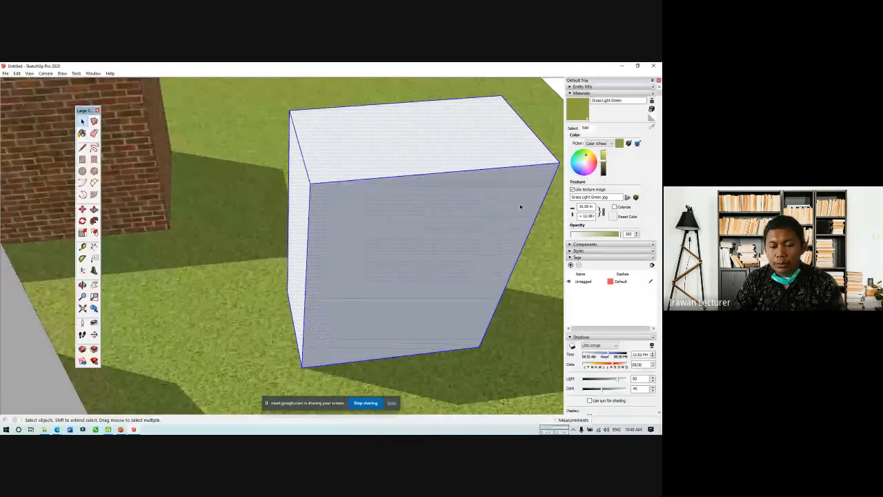
scroll(520, 207, down, 5)
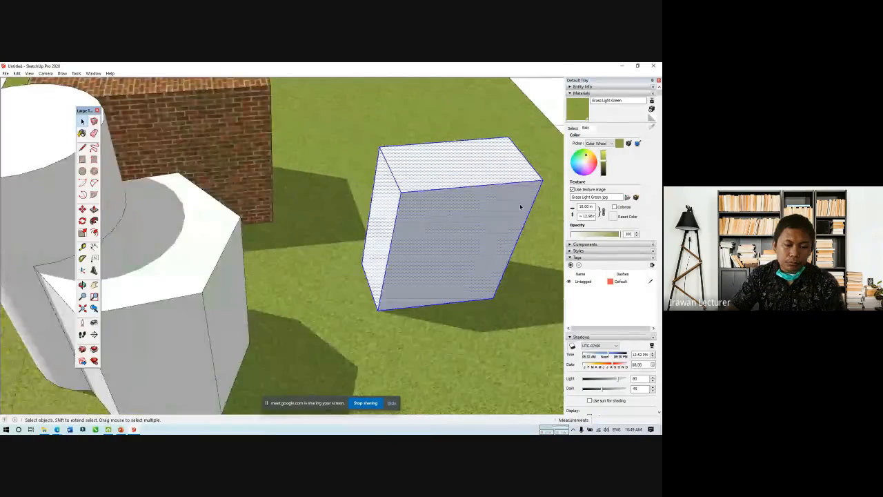
scroll(531, 183, up, 4)
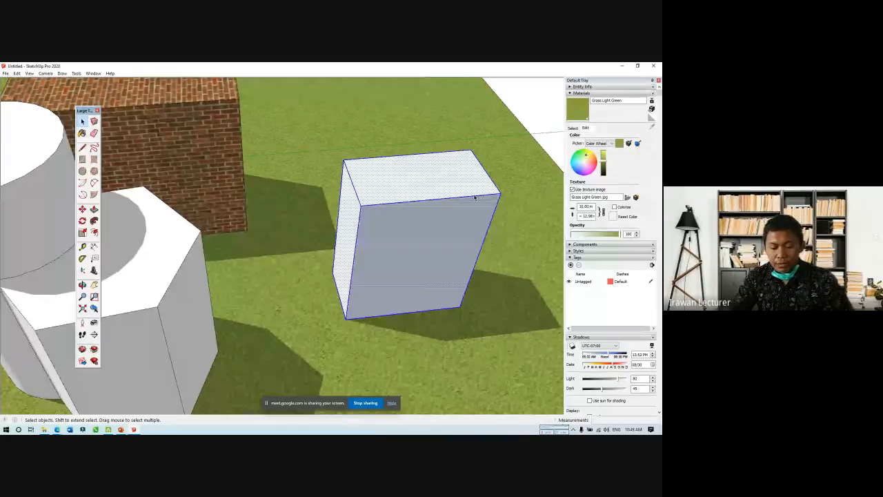
Step: Open the Create Component settings for the selected box and cancel without creating a component
key(g)
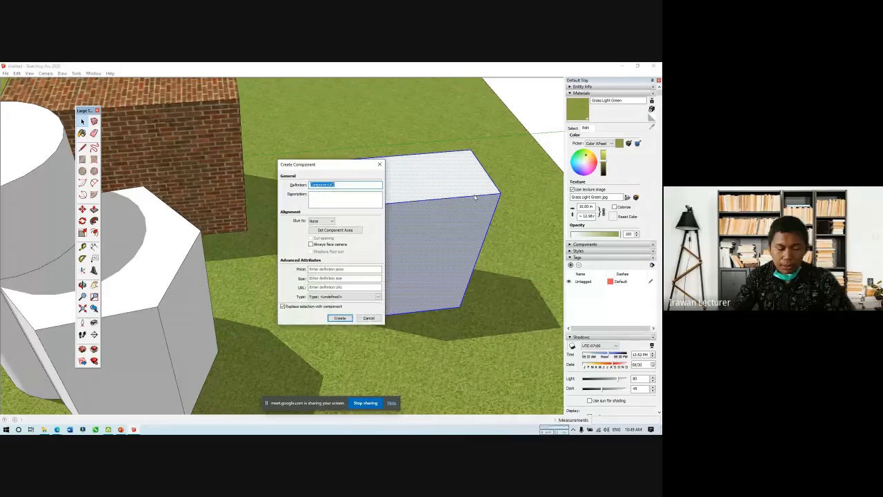
key(Escape)
right_click(441, 189)
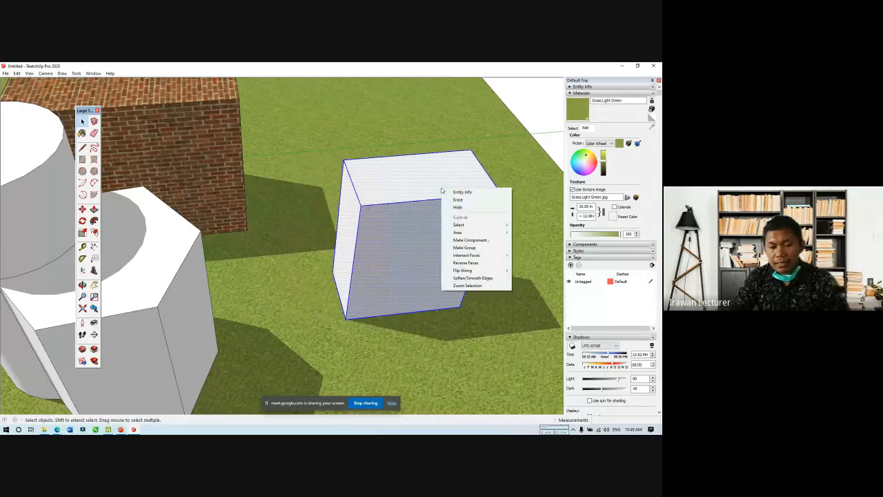
click(470, 240)
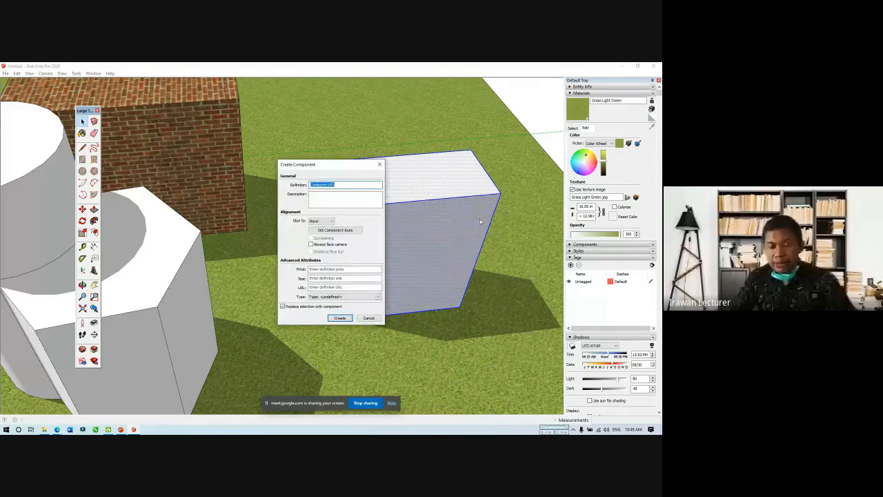
key(Escape)
Step: Clear the white box's selection and select only its top face
right_click(441, 211)
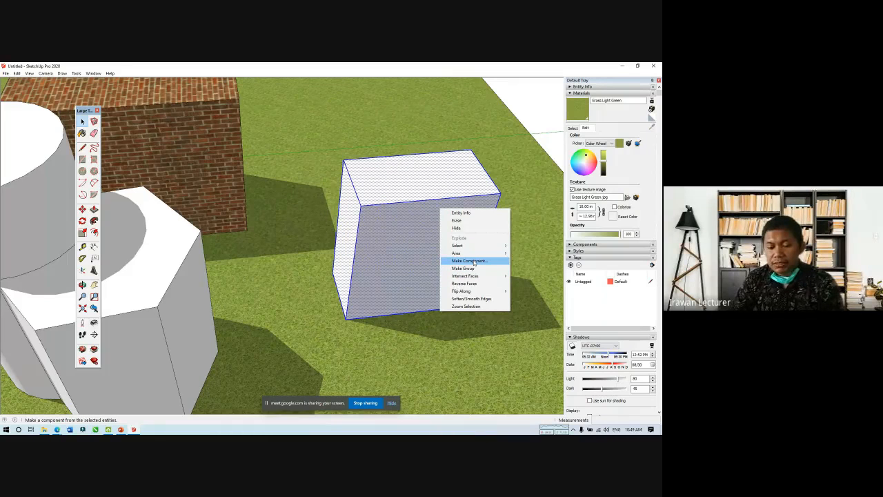
click(487, 174)
click(442, 198)
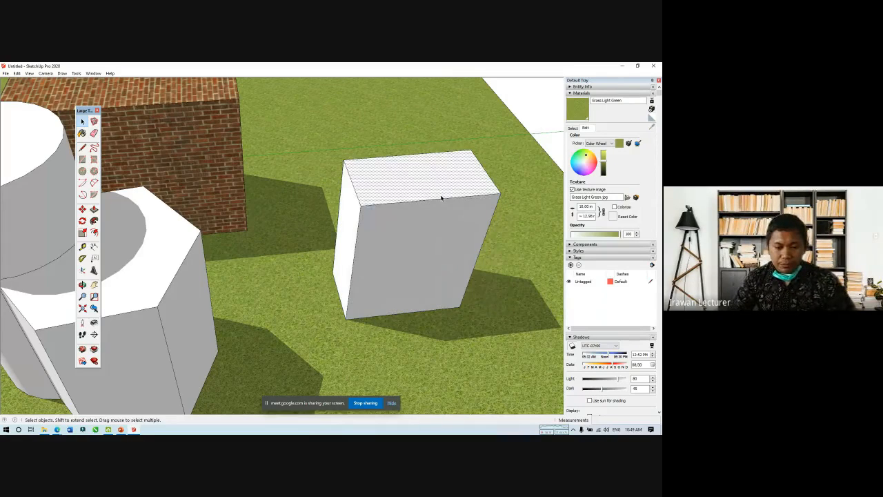
Step: Select the entire white box with its connected faces and edges and convert it into a component using the default settings
triple_click(442, 198)
key(g)
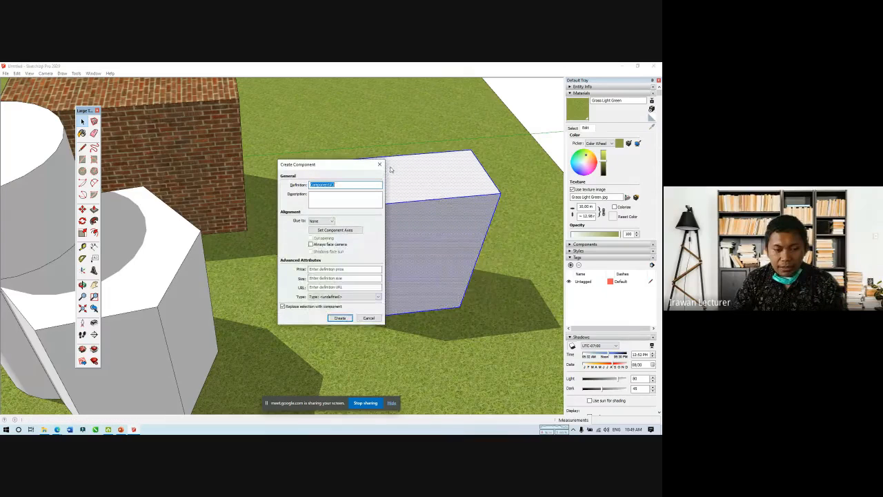
click(379, 164)
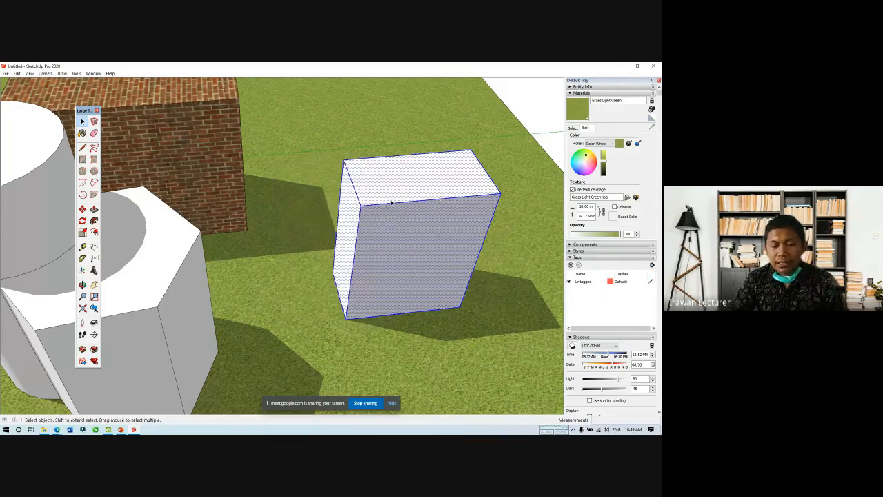
right_click(423, 178)
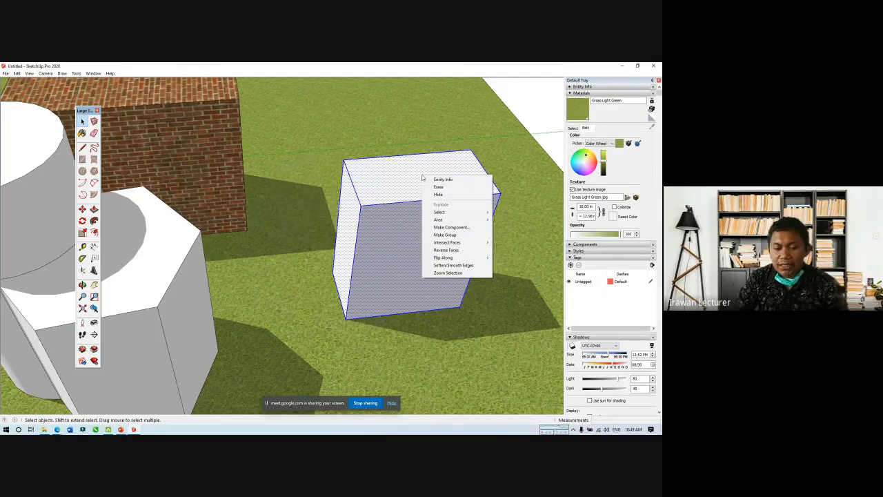
click(452, 227)
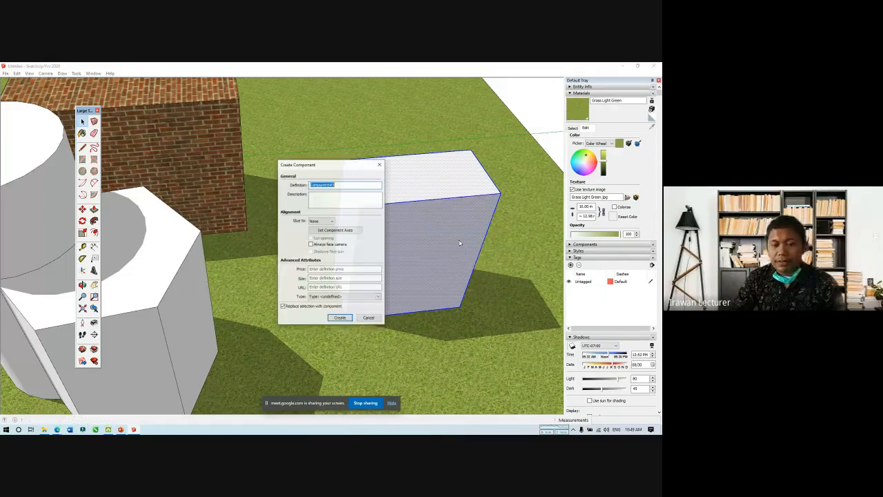
click(339, 318)
Step: Inspect the new box component within the whole scene, clear its selection and reselect it as a single object
middle_drag(339, 317, 323, 154)
scroll(404, 232, down, 5)
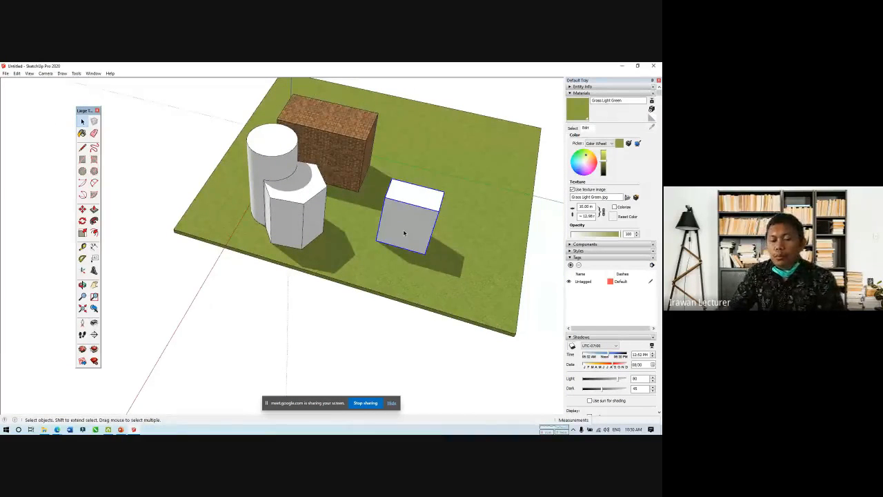
scroll(391, 207, down, 3)
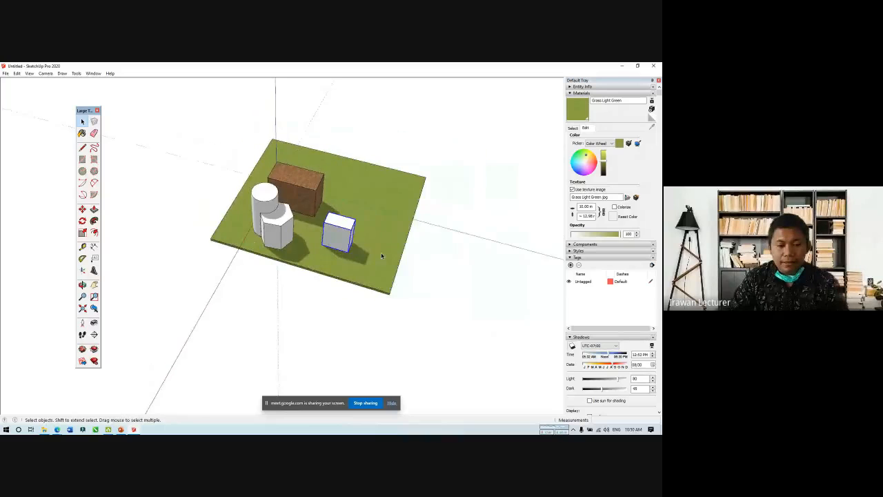
scroll(394, 247, up, 5)
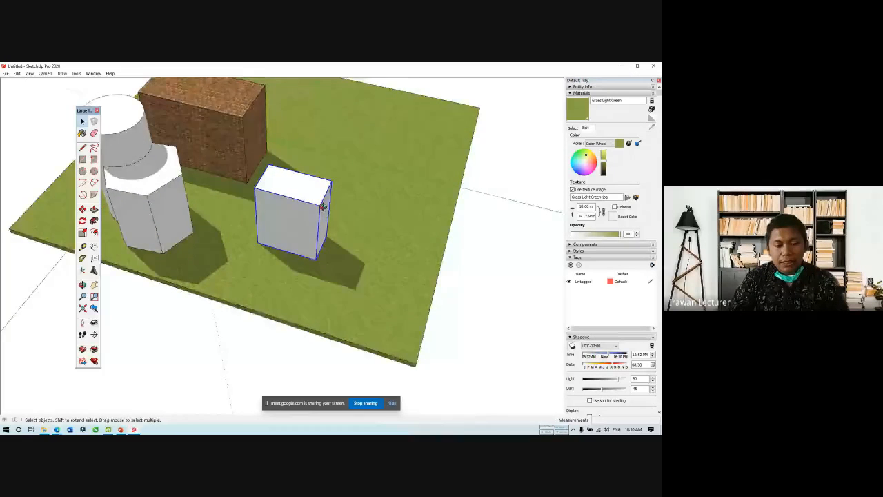
middle_drag(321, 206, 471, 214)
click(471, 213)
click(291, 206)
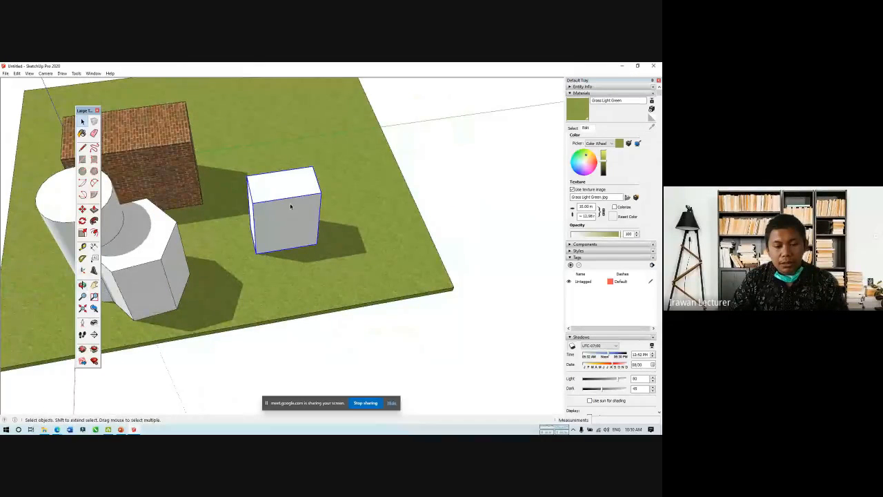
Step: Draw a circle on the grass between the white box and the slab's corner and extrude it upward into a cylinder
key(r)
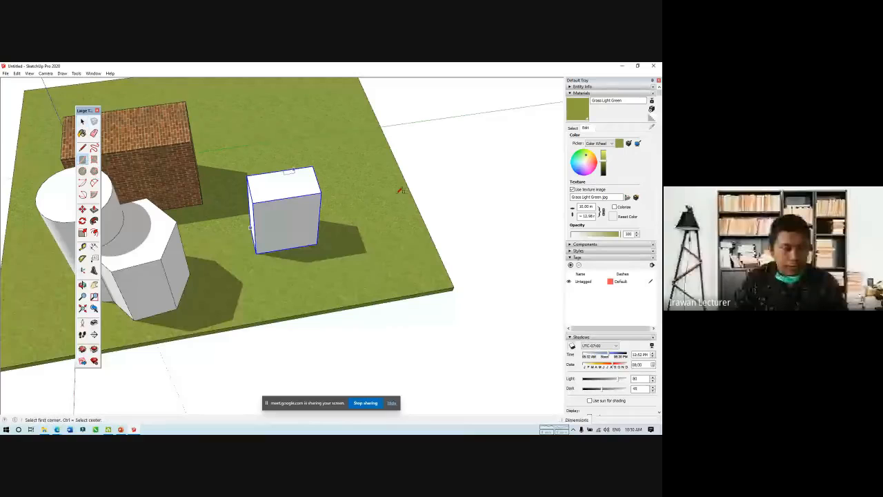
click(82, 171)
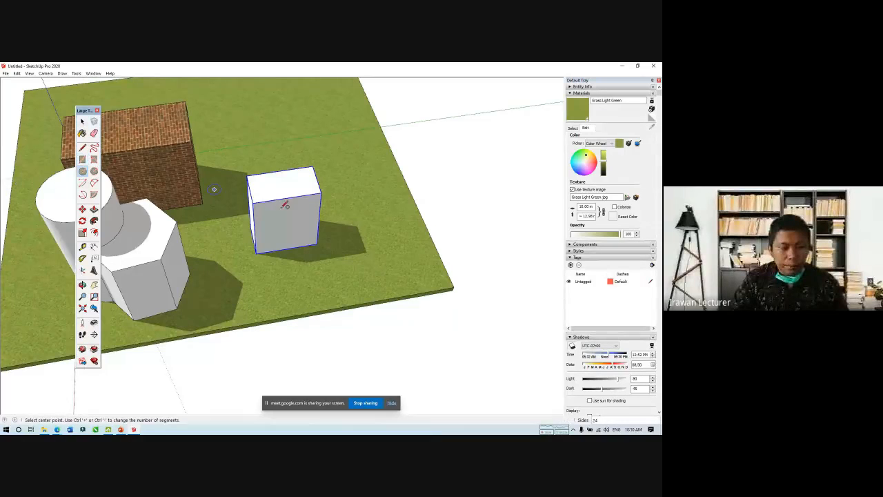
key(space)
click(378, 250)
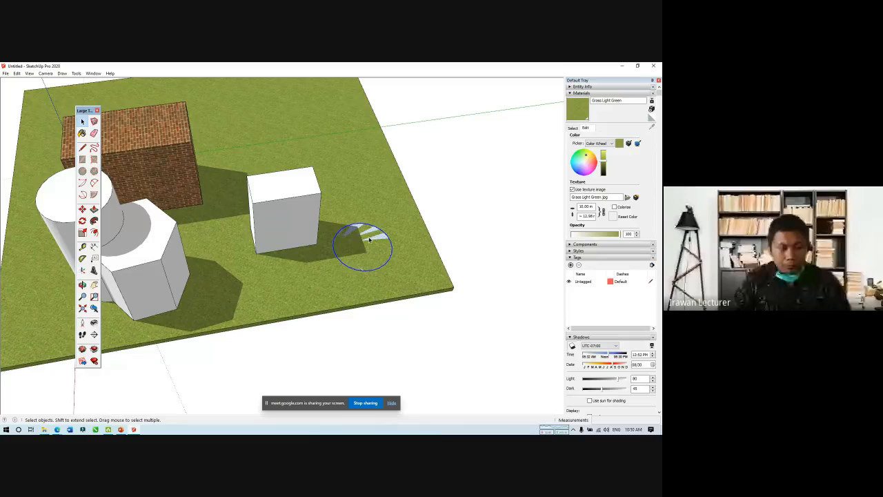
key(p)
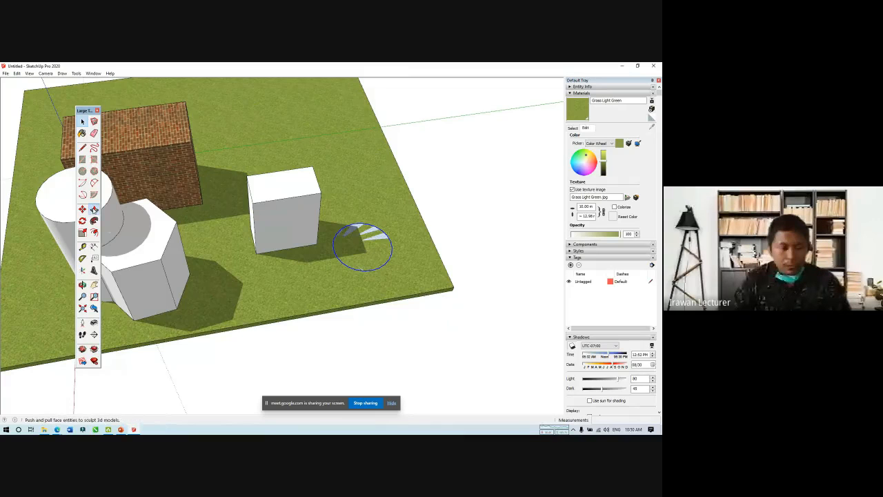
drag(345, 239, 371, 195)
key(space)
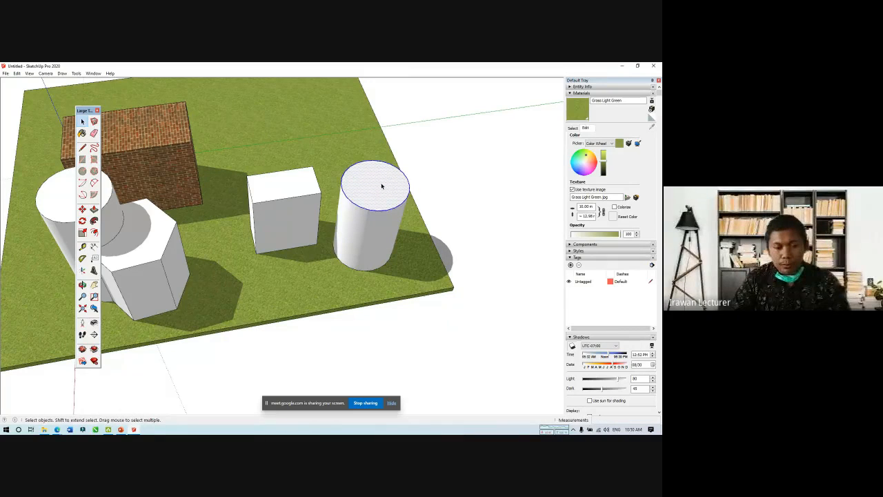
Step: Select the entire new cylinder with its connected geometry and make it a group
triple_click(371, 202)
scroll(373, 200, up, 5)
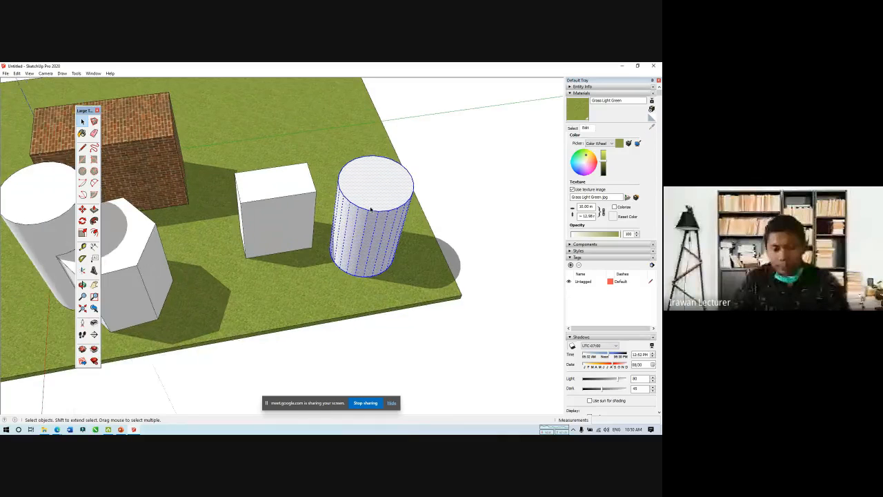
right_click(390, 181)
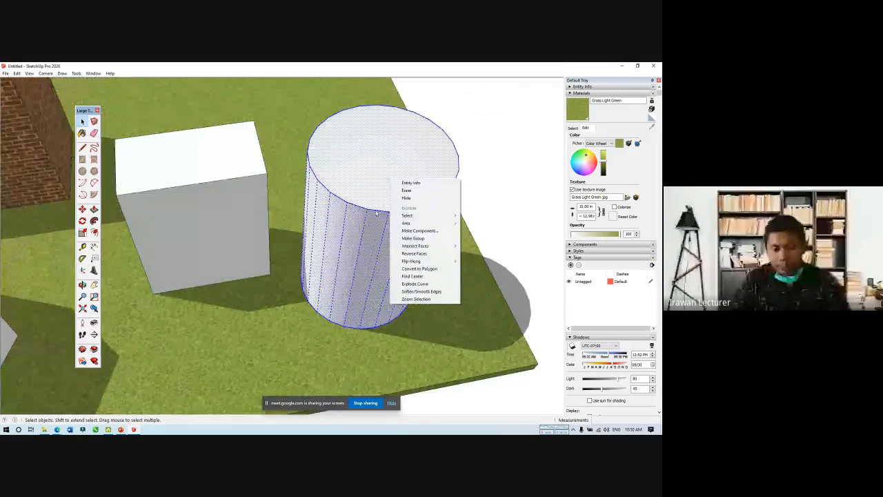
click(414, 239)
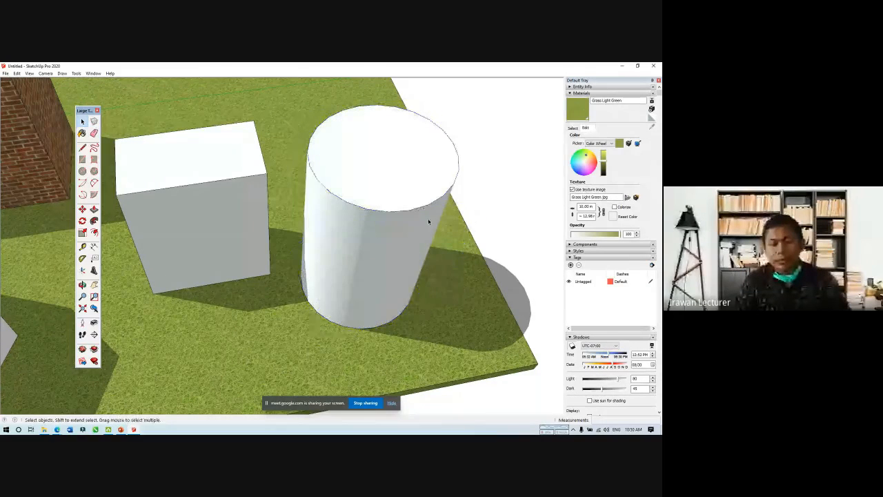
Step: Compare how the box component and the cylinder group each select as a single object
click(249, 181)
scroll(232, 174, down, 3)
scroll(231, 173, up, 3)
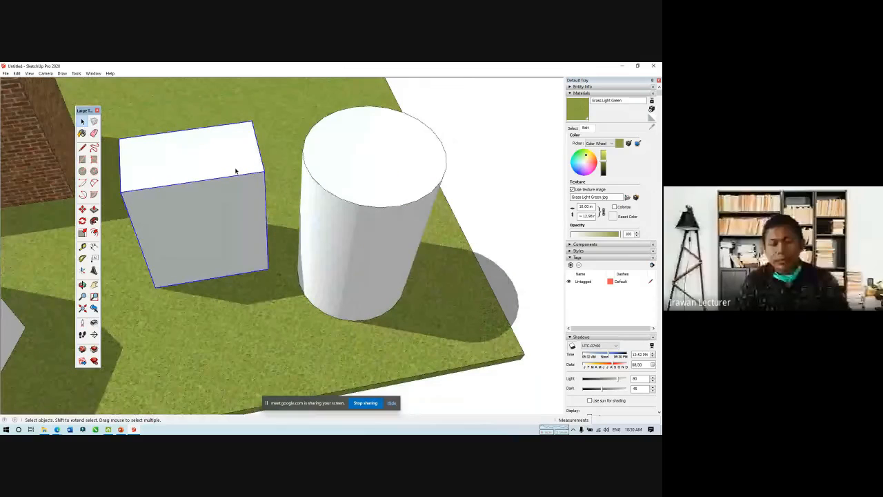
scroll(239, 169, down, 3)
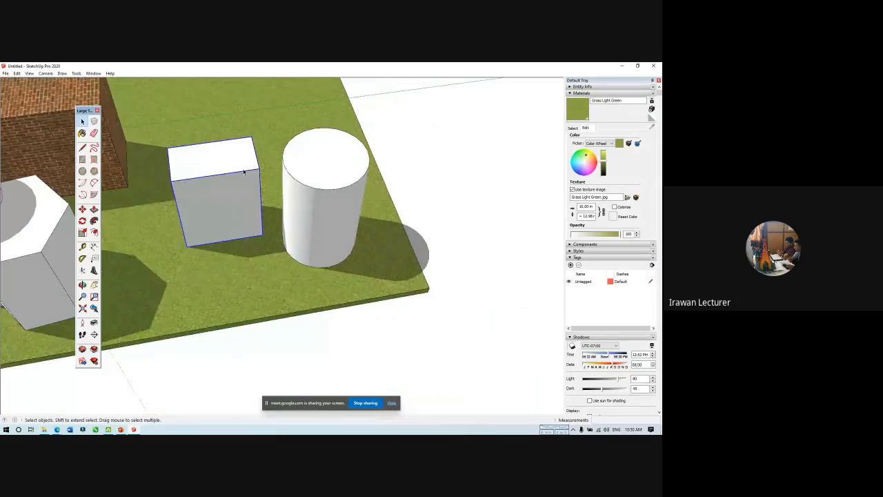
click(331, 190)
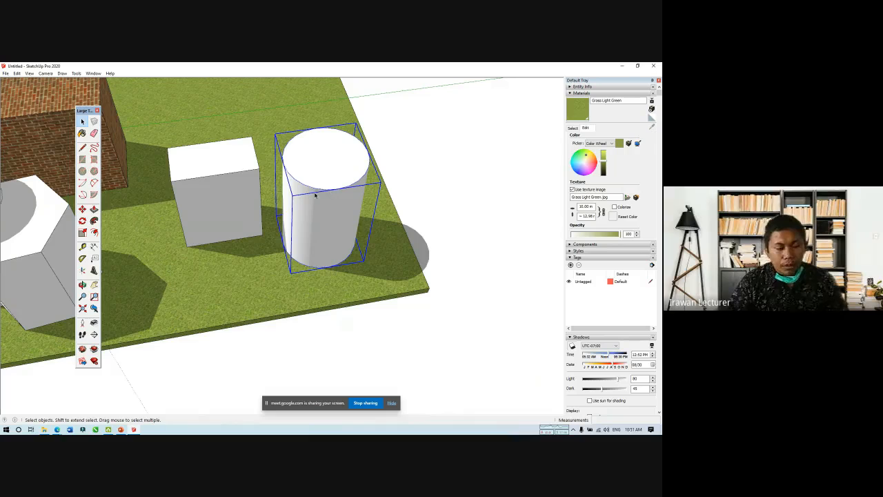
Step: Copy the box component with the Move tool to the open ground in front of the grass slab, about 36 m away
click(224, 171)
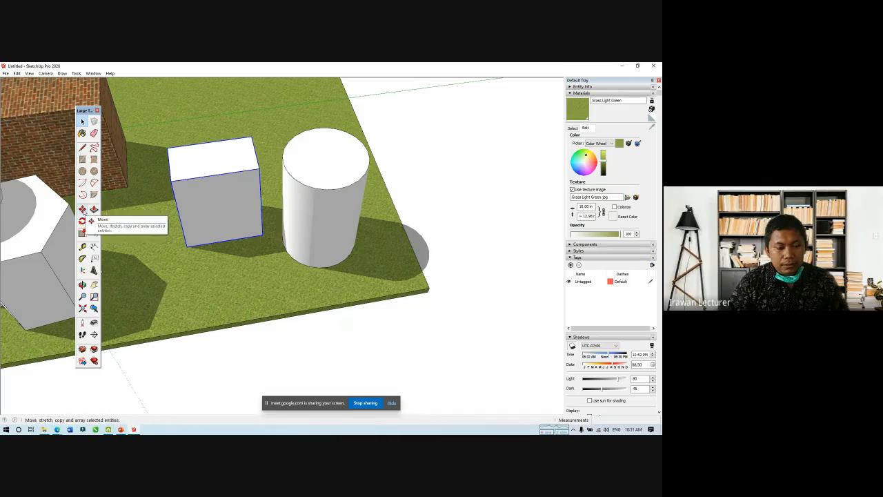
click(83, 210)
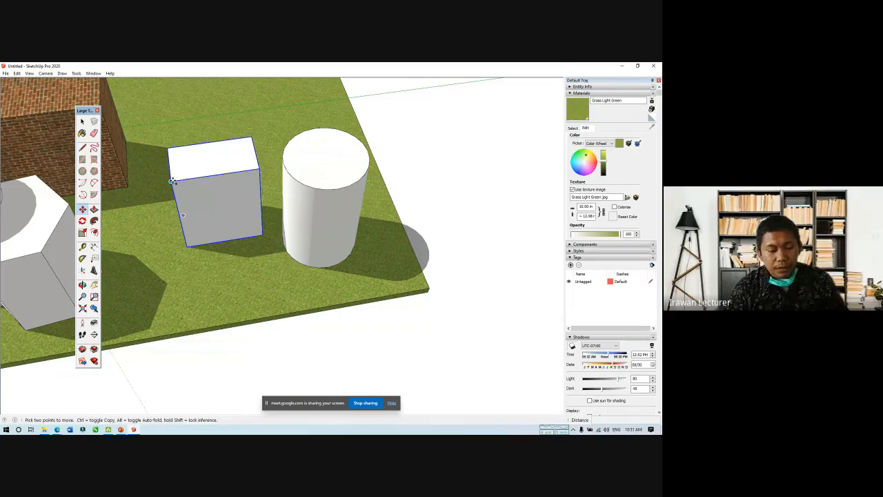
click(171, 181)
key(ctrl)
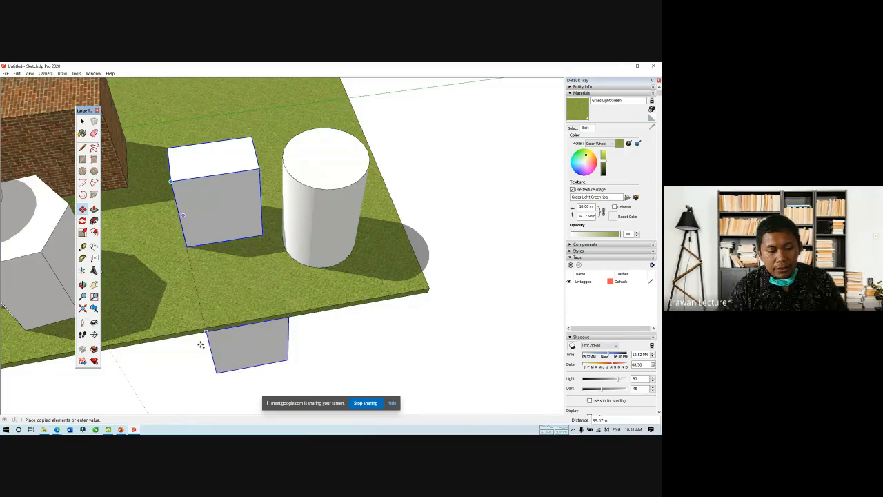
scroll(242, 284, down, 5)
middle_drag(306, 246, 276, 276)
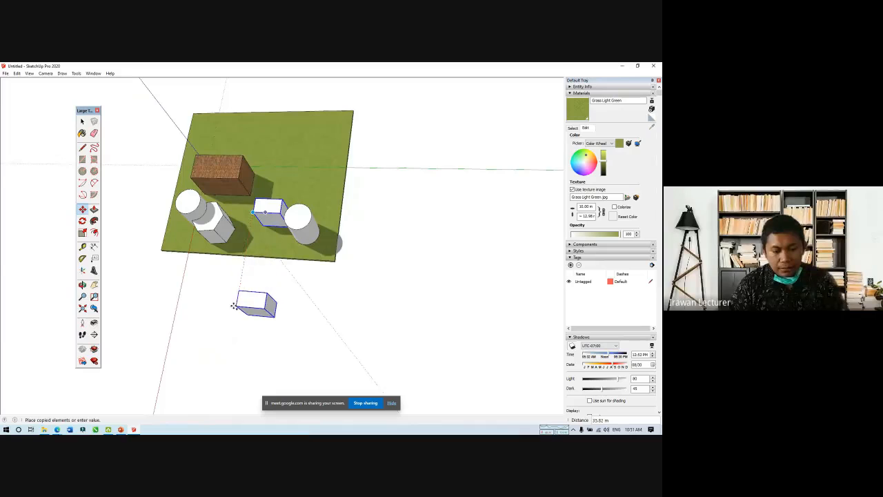
click(232, 307)
middle_drag(241, 341, 237, 271)
scroll(237, 271, up, 2)
scroll(285, 242, up, 1)
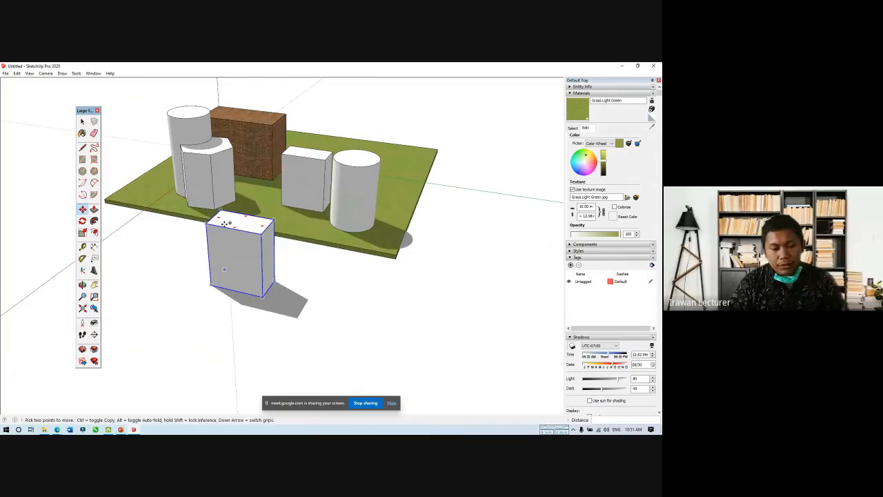
Step: Copy the box in front of the slab about 19.55 m alongside itself, parallel to the slab's front edge
middle_drag(207, 225, 202, 263)
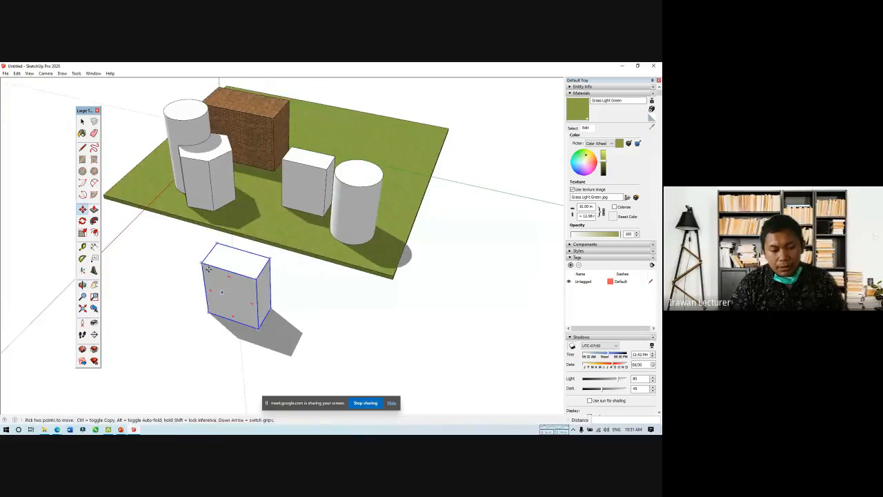
click(202, 263)
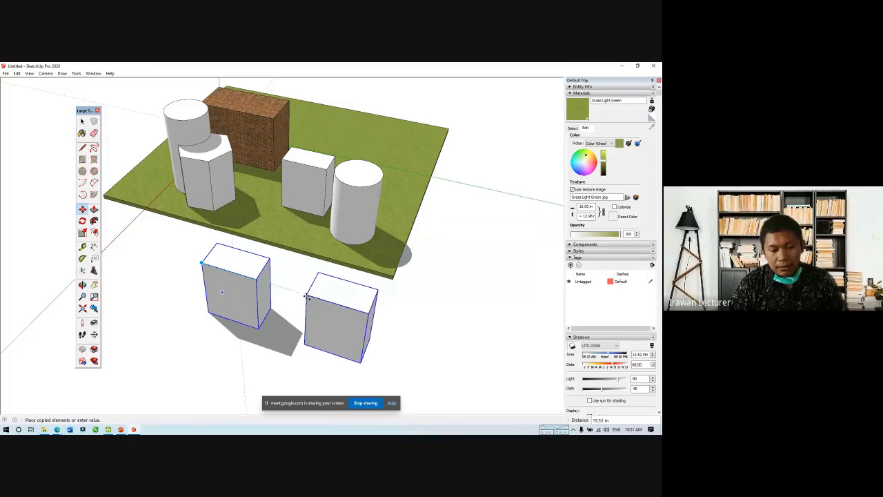
click(305, 295)
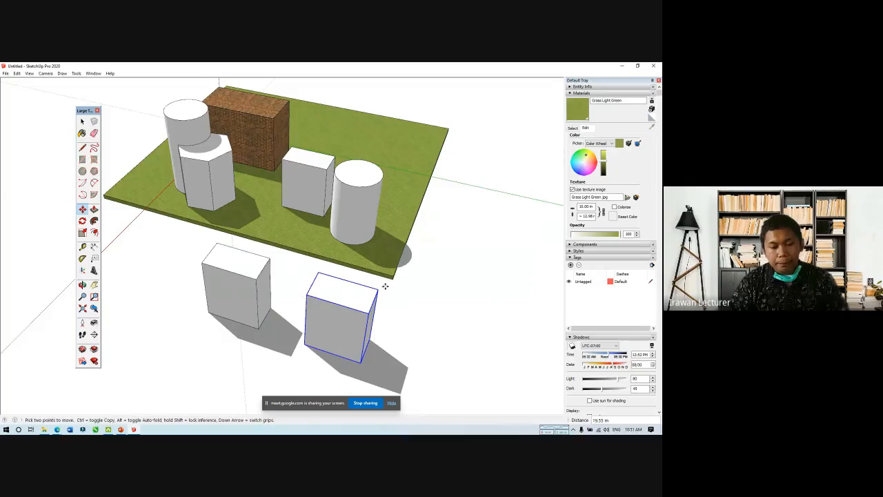
key(space)
click(262, 276)
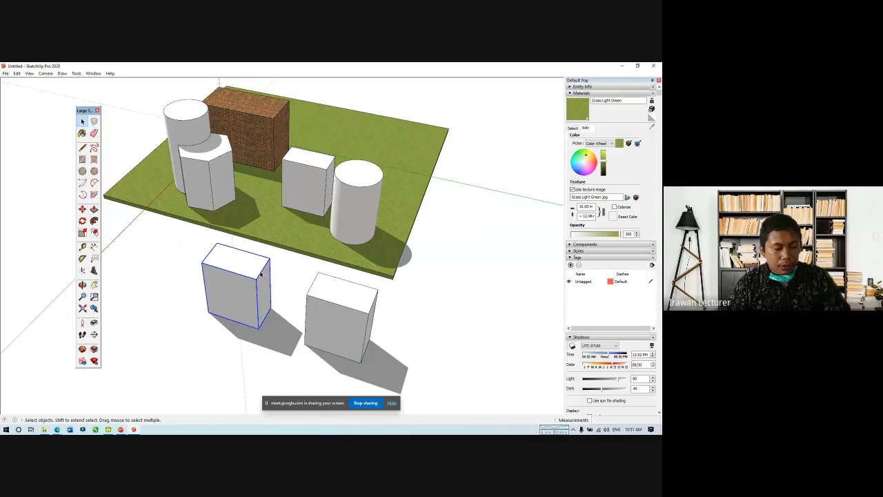
key(ctrl+c)
key(ctrl+v)
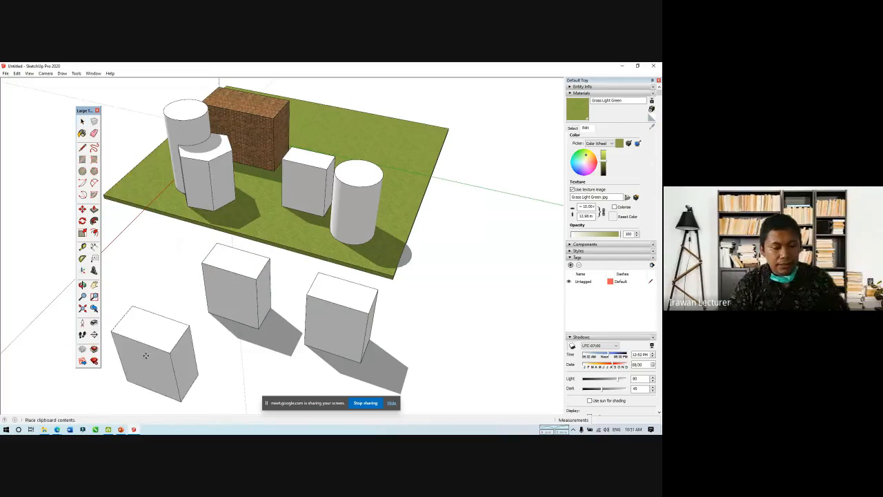
key(Escape)
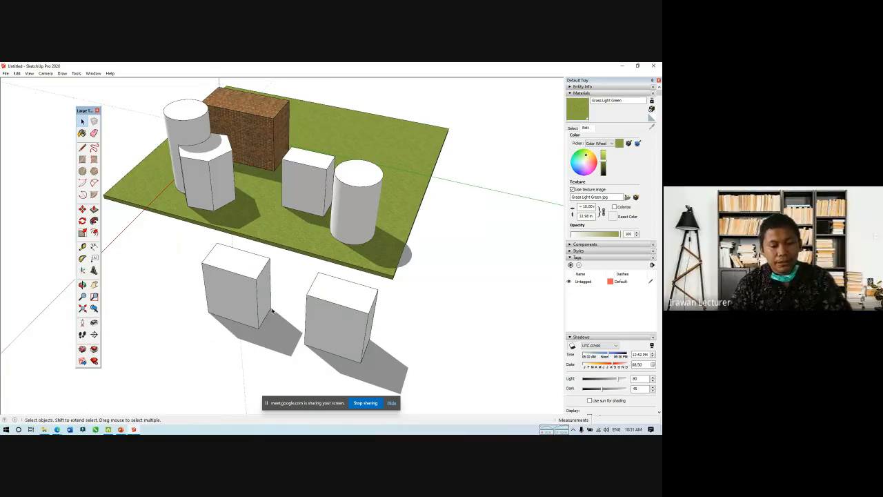
Step: Delete the second box copy nearest the slab's front corner
click(353, 312)
key(Delete)
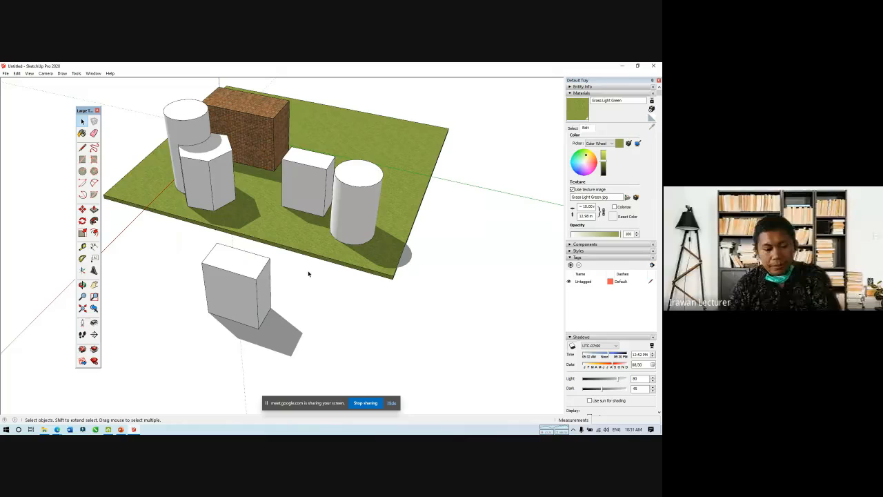
Step: Copy the box in front of the grass slab alongside itself, parallel to the slab's front edge
click(265, 269)
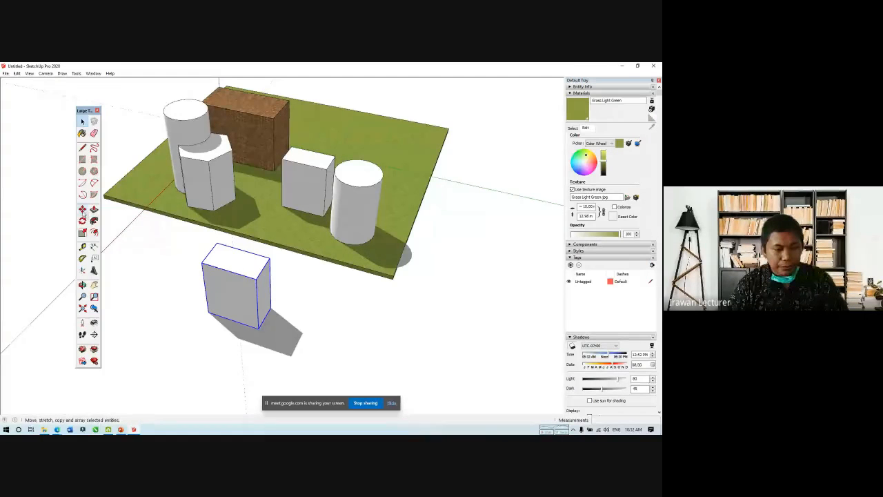
click(82, 211)
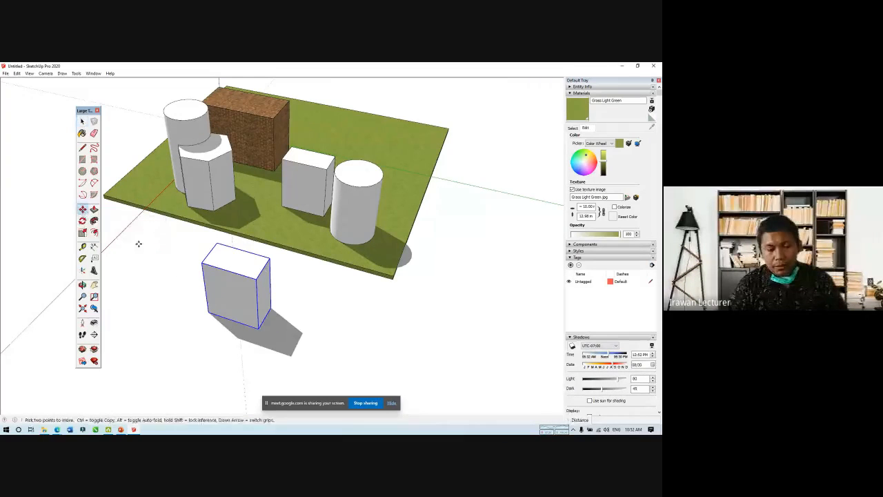
click(200, 310)
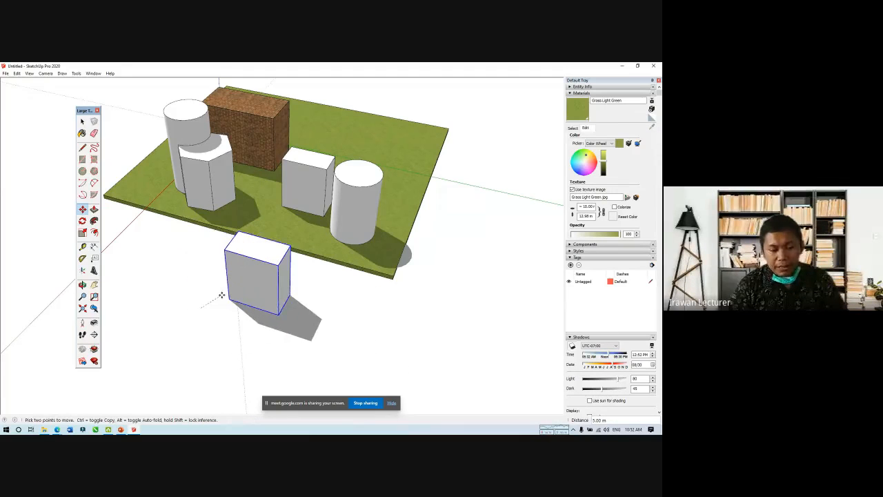
key(ctrl)
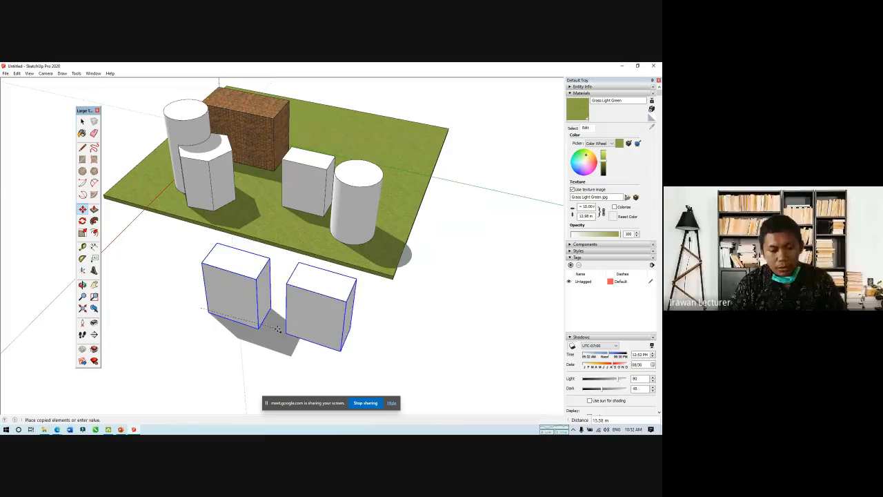
click(300, 341)
key(space)
Step: Rotate the original box in front of the slab 90° on the ground plane about a point near its upper corner
click(362, 206)
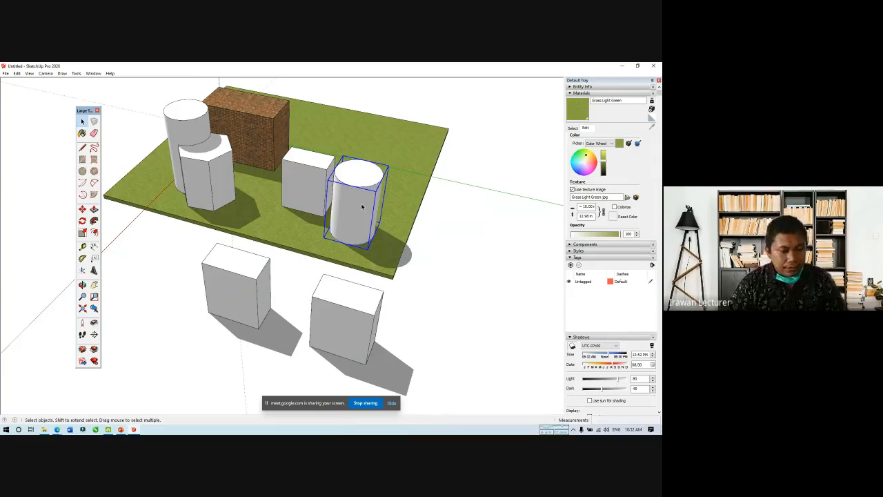
click(241, 280)
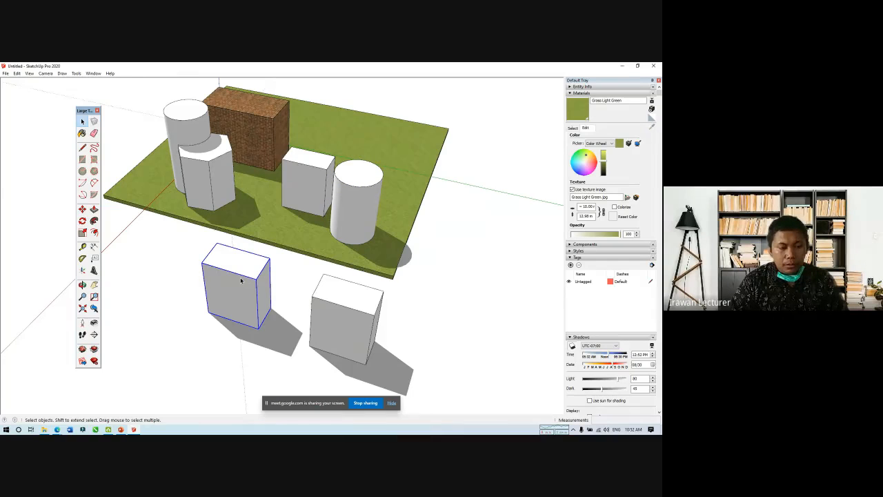
key(q)
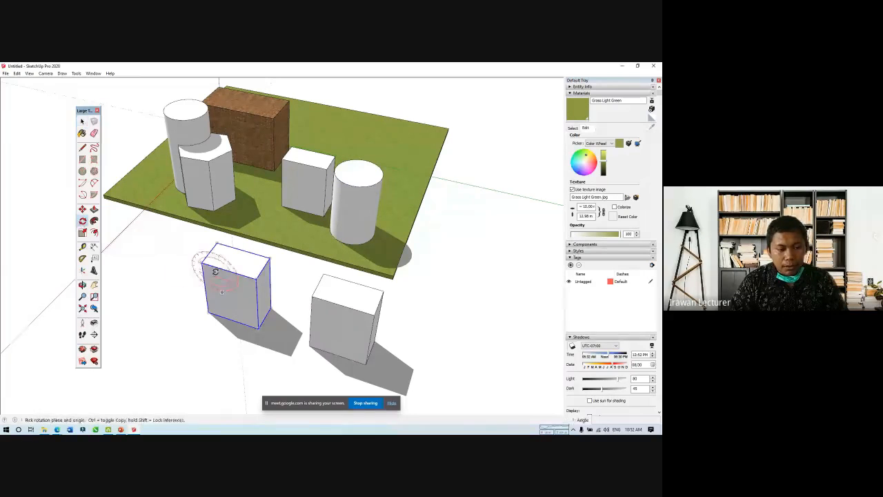
click(209, 252)
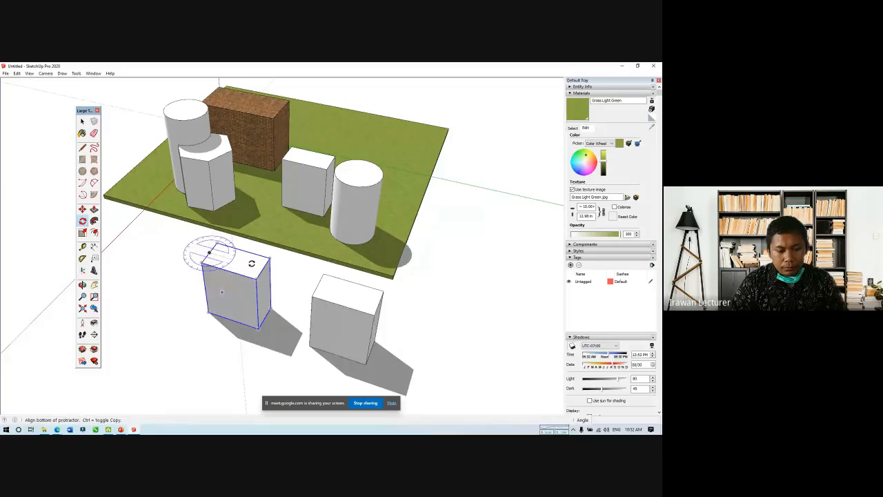
click(280, 274)
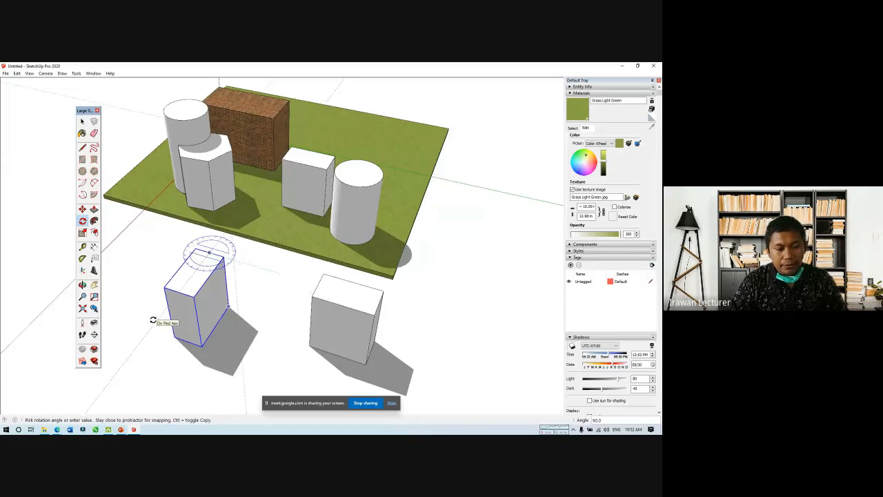
click(153, 320)
key(space)
Step: Try to stretch the rotated box vertically with the Scale tool to about 2.40 times its height
click(324, 315)
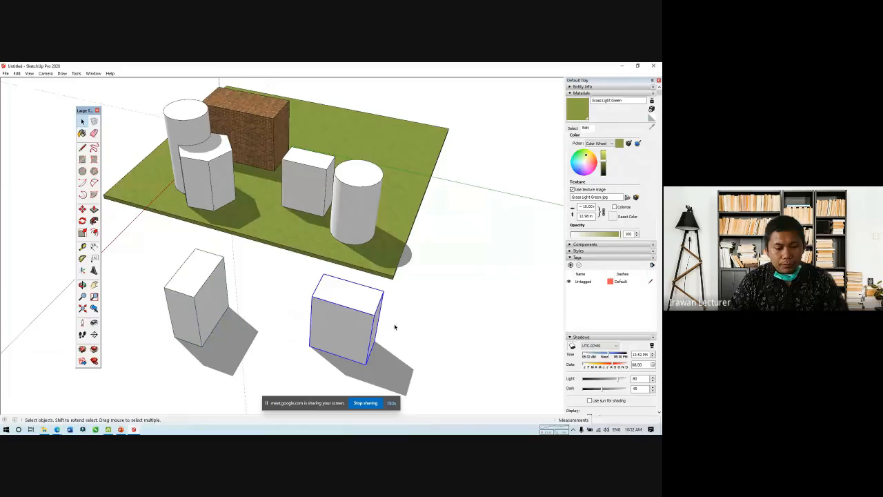
click(82, 232)
key(space)
click(204, 285)
scroll(386, 113, down, 2)
key(m)
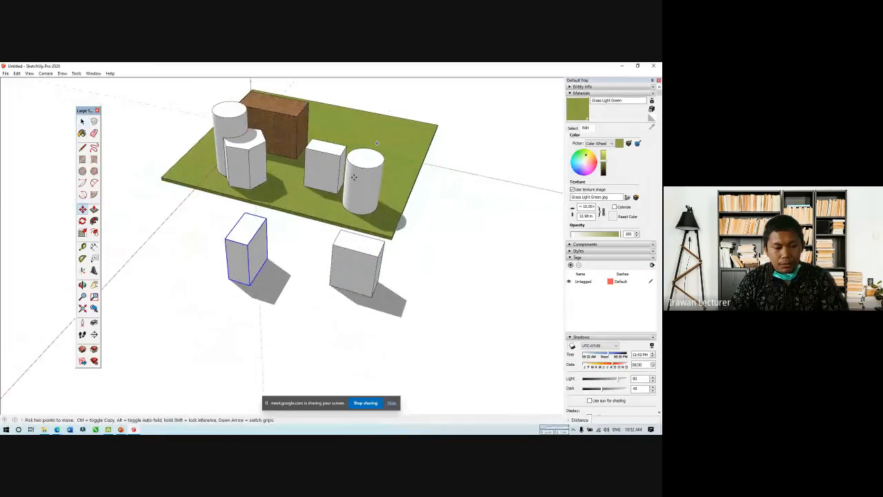
scroll(296, 264, up, 2)
click(82, 232)
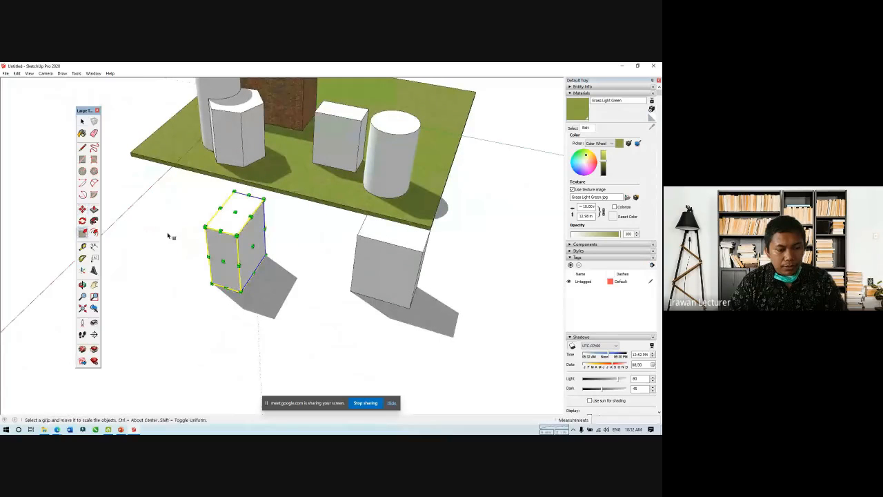
middle_drag(247, 240, 410, 290)
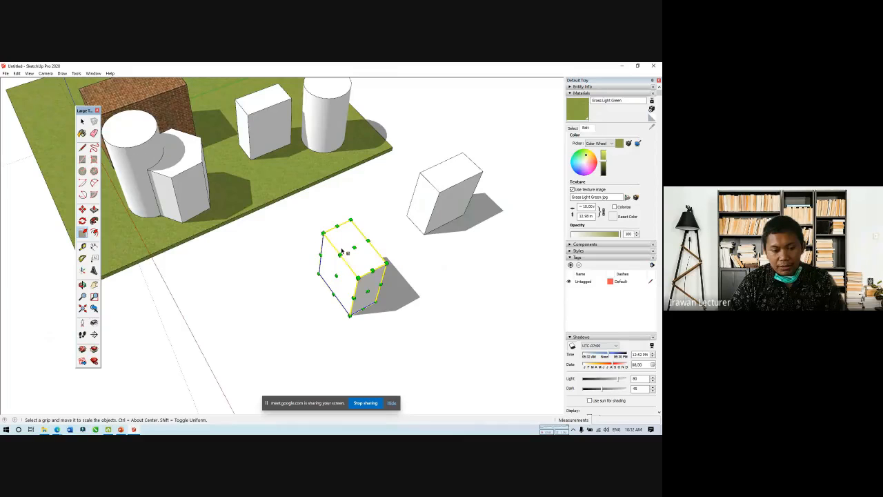
drag(354, 247, 368, 196)
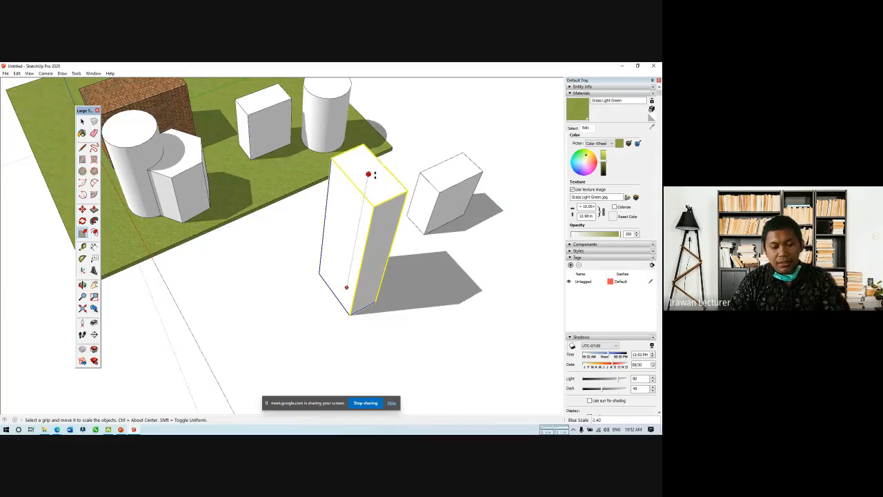
key(Escape)
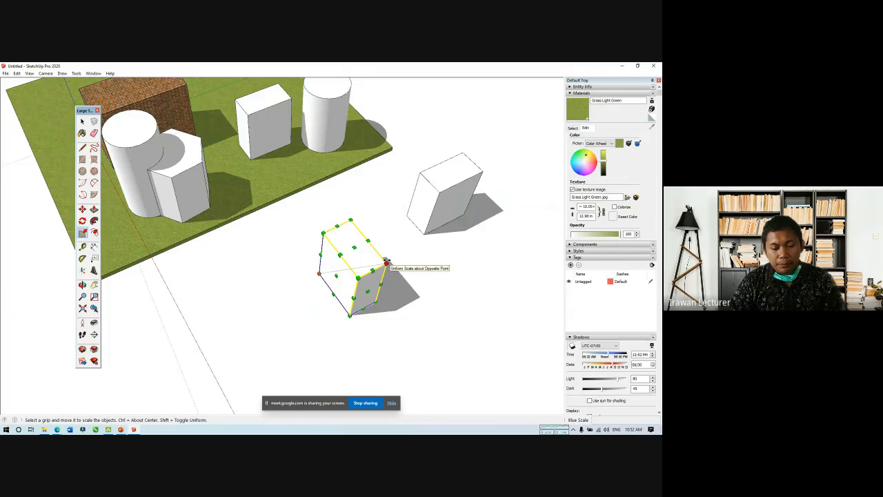
Step: Scale the rotated box uniformly by 1.5 from its upper corner about the opposite point
drag(387, 262, 455, 246)
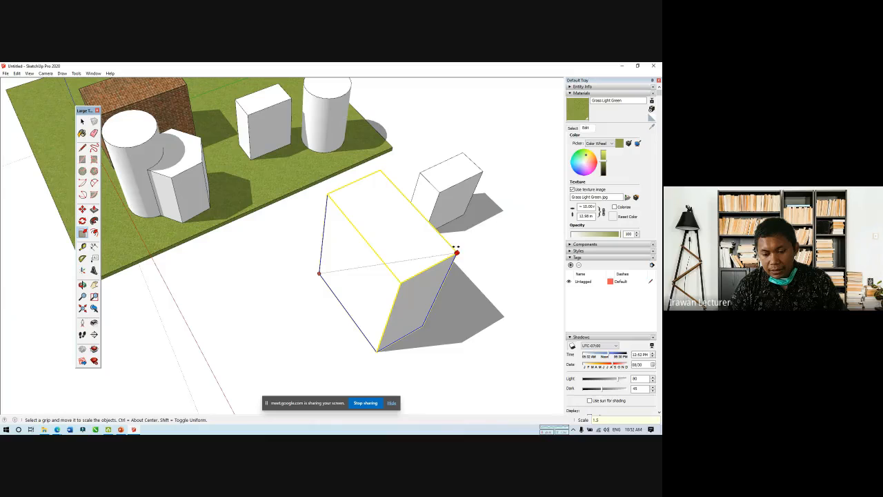
key(Escape)
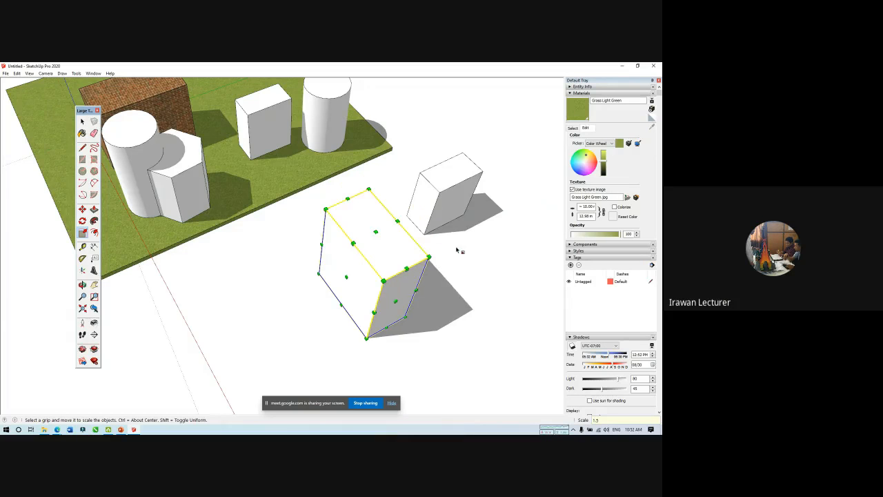
middle_drag(395, 274, 128, 246)
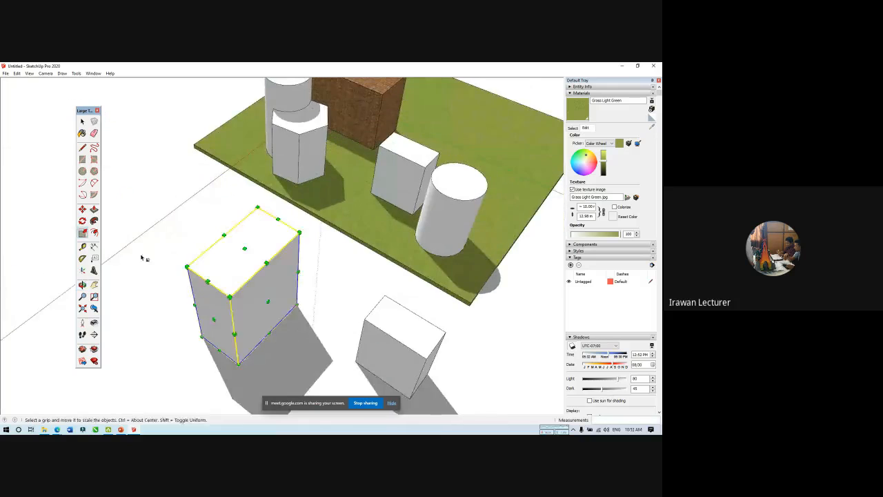
Step: Delete the rotated and enlarged box in front of the slab
click(388, 338)
click(279, 256)
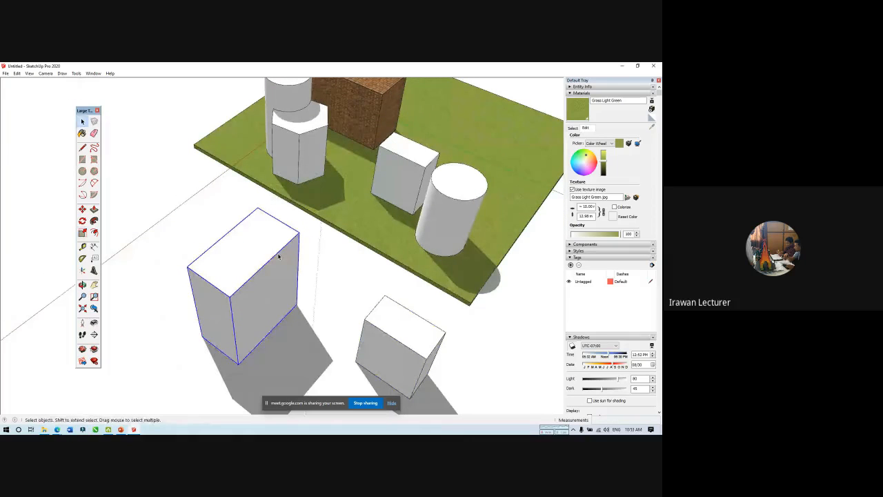
key(Delete)
Step: Copy the remaining box in front of the slab about 21 m alongside itself, parallel to the slab's front edge
middle_drag(290, 236, 409, 257)
click(409, 257)
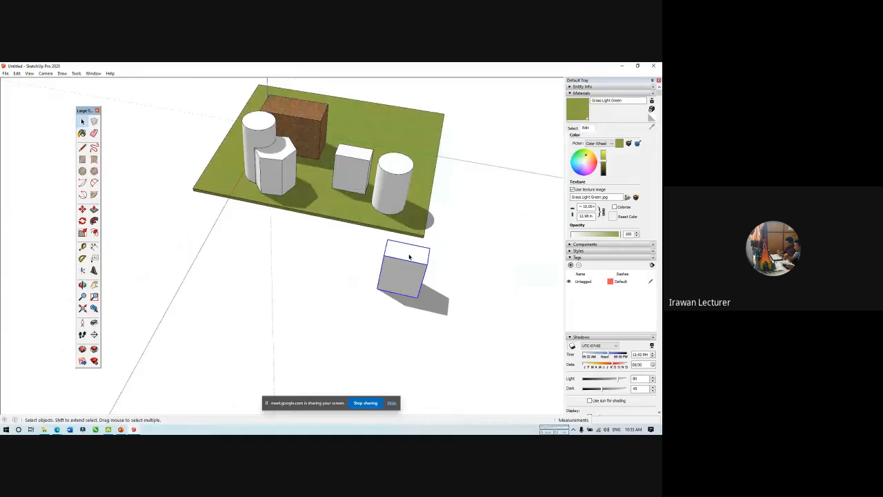
scroll(409, 255, up, 2)
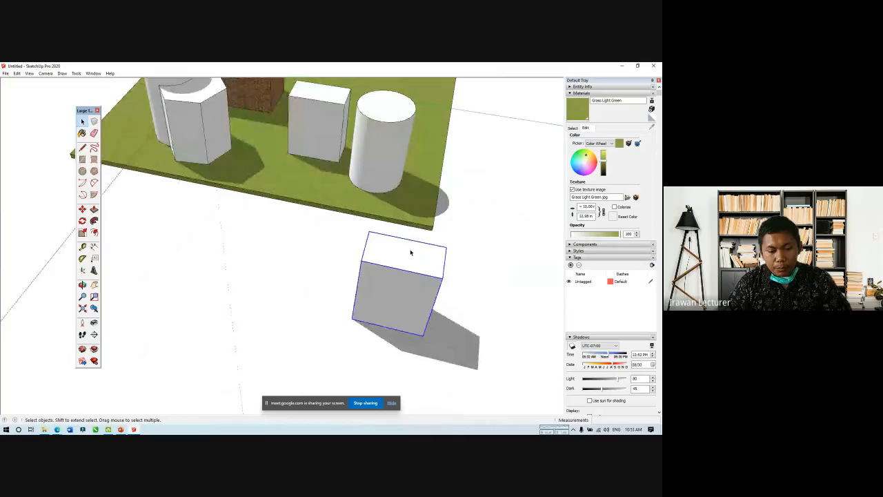
key(m)
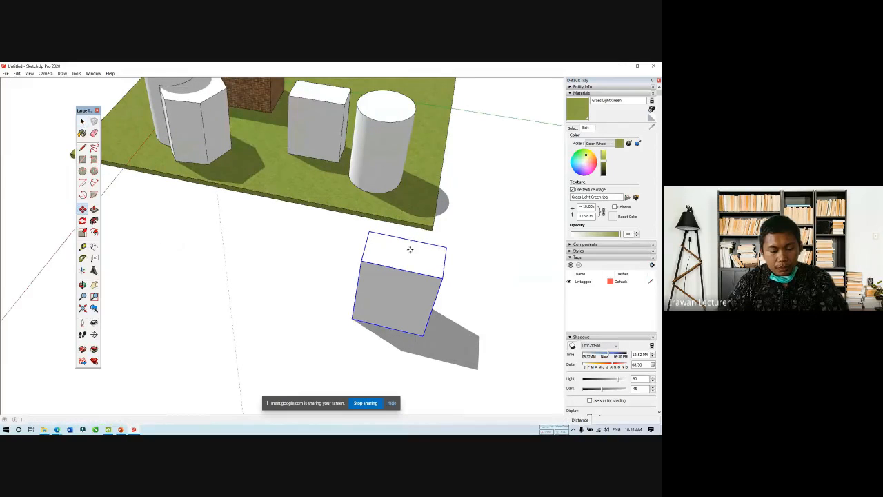
click(358, 325)
key(ctrl)
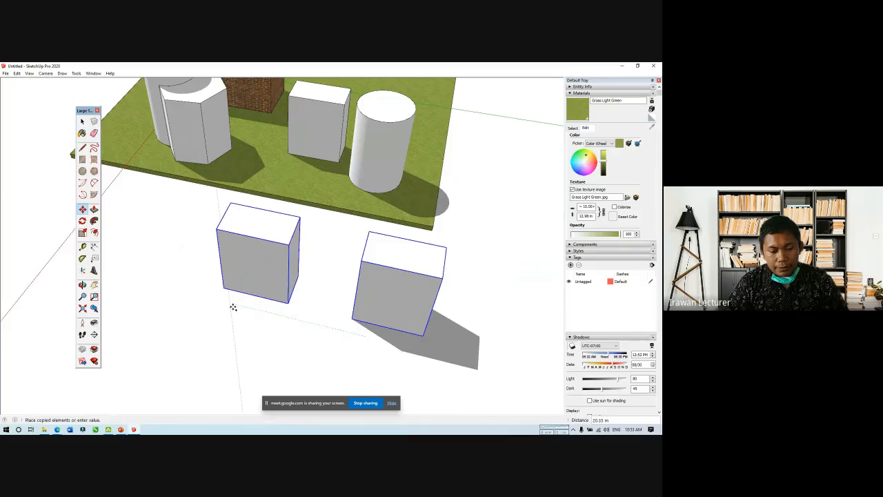
click(231, 305)
key(space)
Step: Copy the cylinder group from the slab to the open ground in front of the boxes, about 51 m away
click(376, 197)
middle_drag(376, 198, 463, 201)
key(m)
click(497, 186)
key(ctrl)
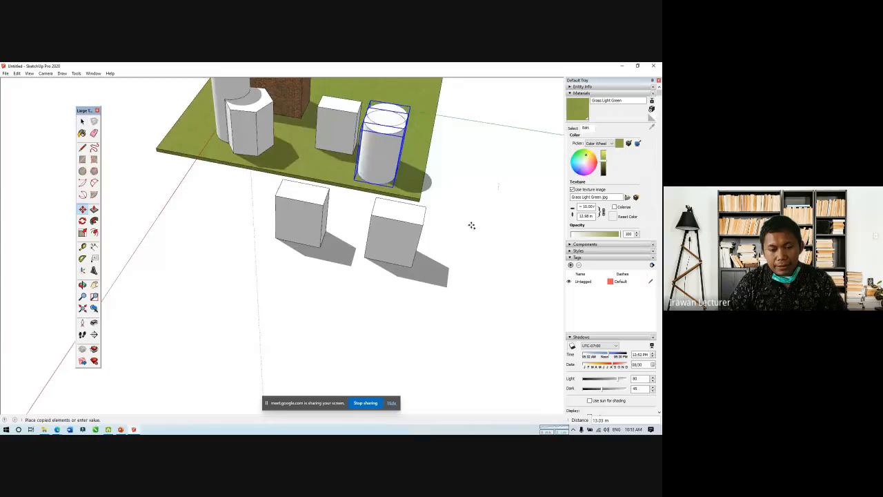
click(418, 323)
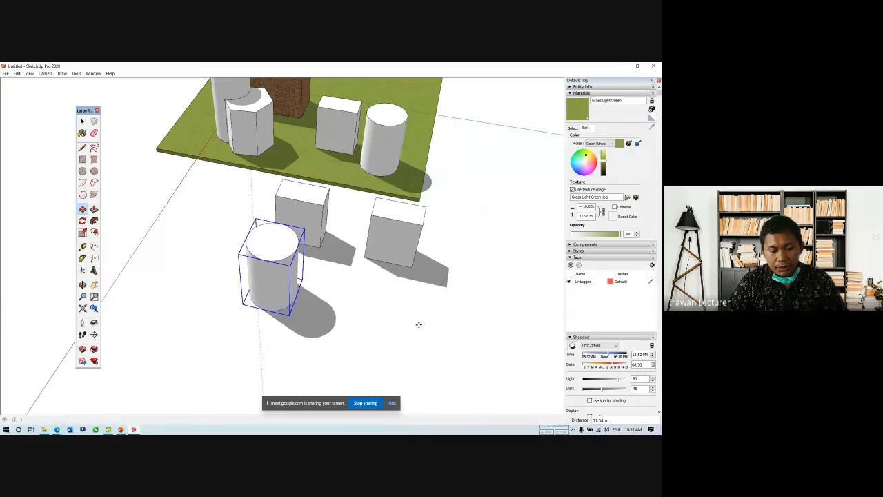
Step: Copy the cylinder in front of the boxes about 22.5 m alongside itself, parallel to the row of boxes
key(ctrl)
click(281, 333)
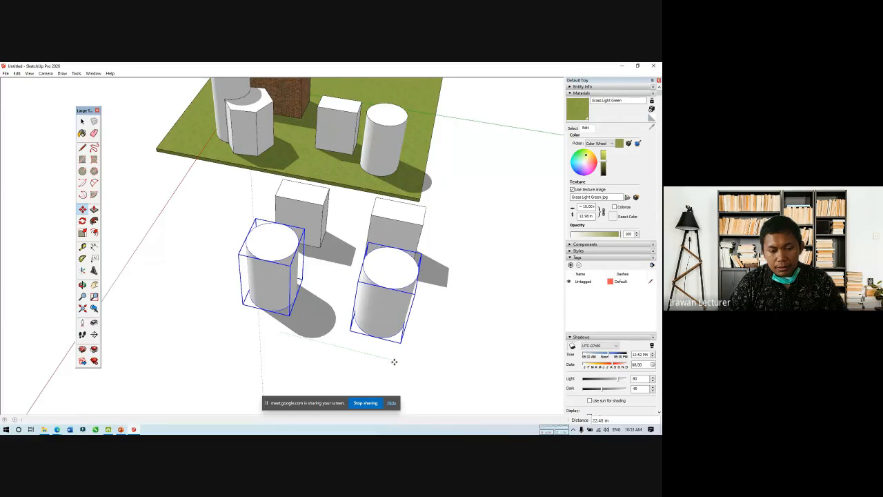
click(394, 361)
Step: Open one box component copy for editing and select its top face to see how the other copy reacts
middle_drag(455, 256, 376, 182)
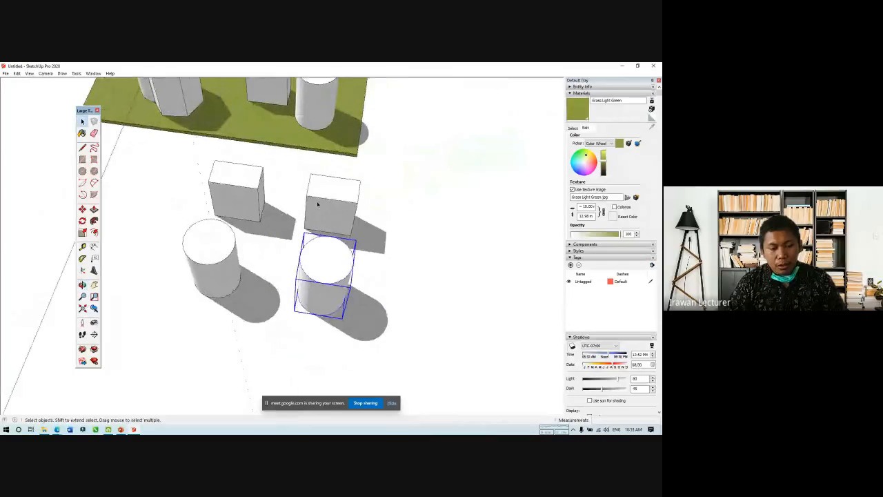
scroll(241, 194, up, 2)
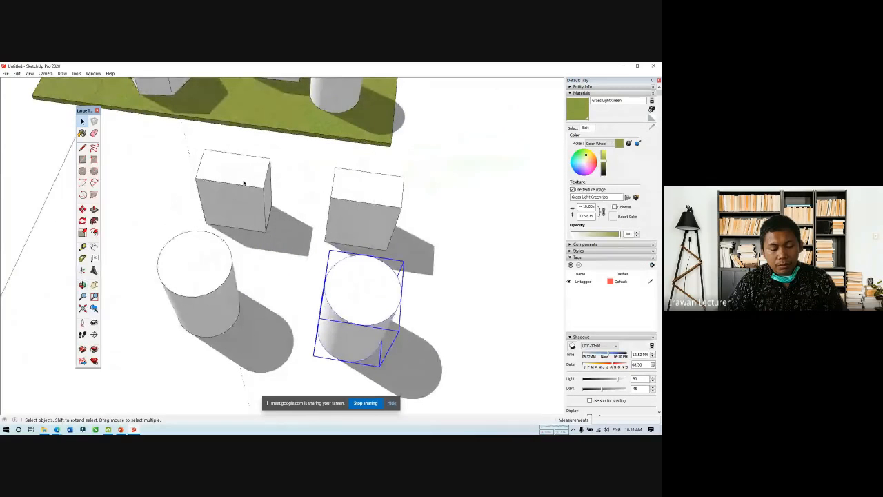
click(213, 259)
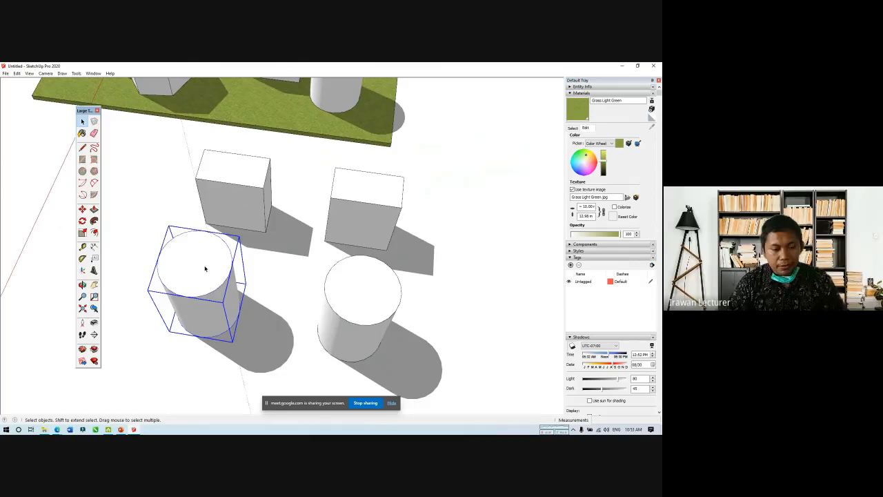
scroll(187, 310, up, 1)
scroll(214, 179, up, 1)
double_click(250, 155)
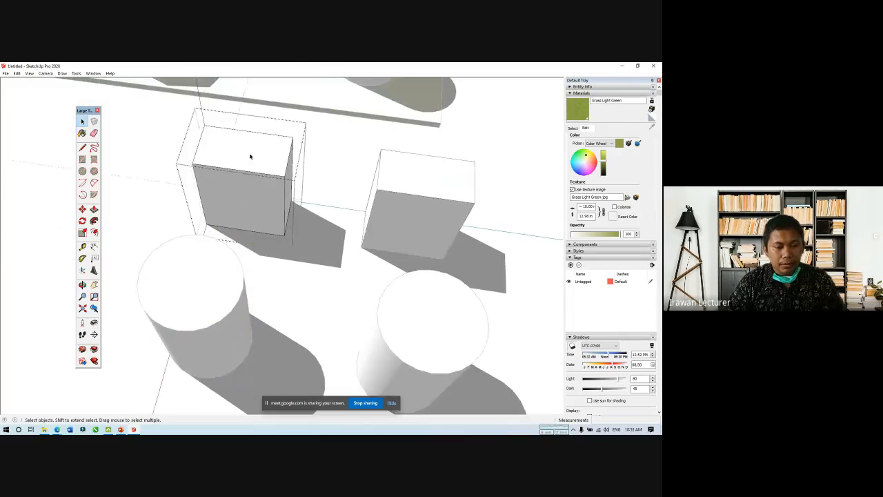
click(250, 156)
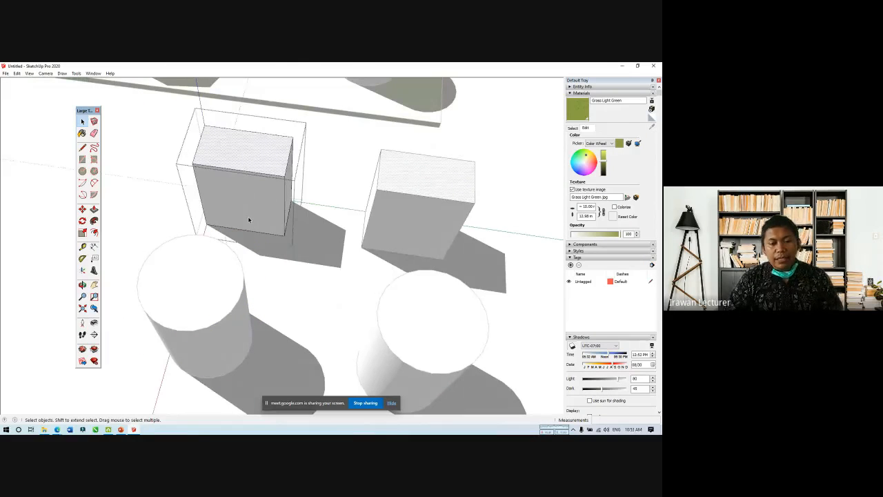
Step: Open one cylinder group copy for editing, close it, and compare how the cylinder and box copies select as whole objects
triple_click(215, 272)
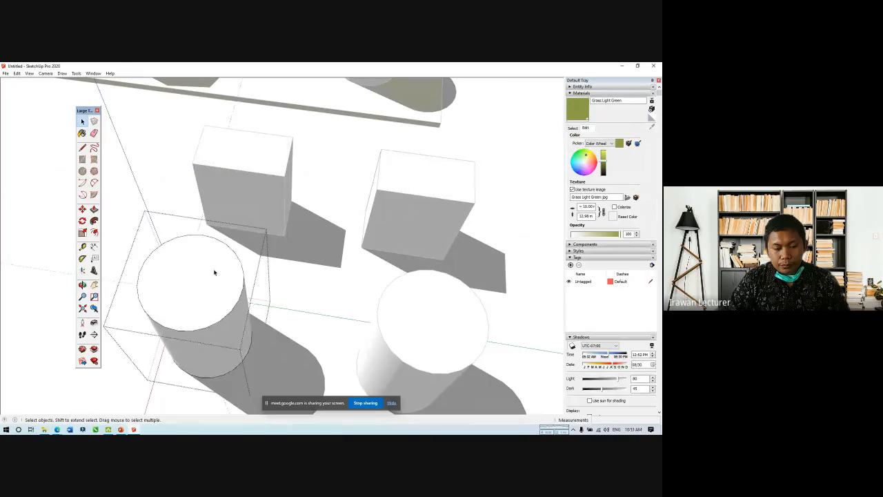
click(276, 274)
middle_drag(276, 274, 286, 205)
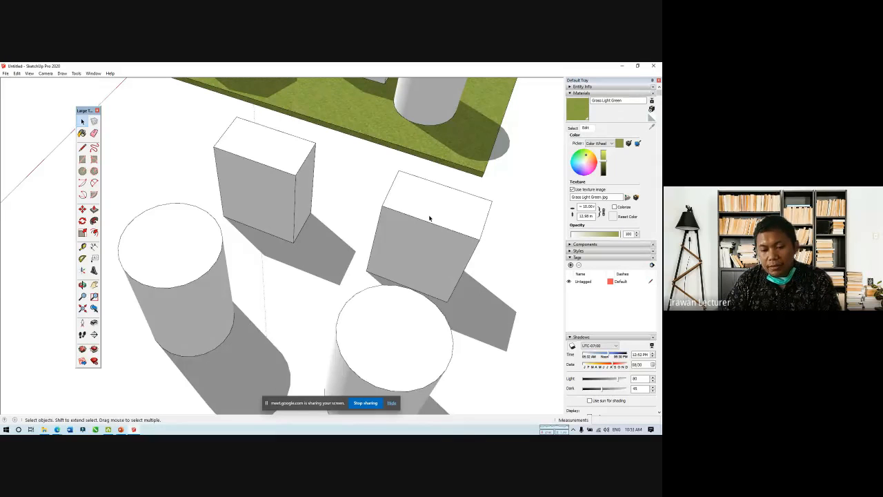
click(174, 259)
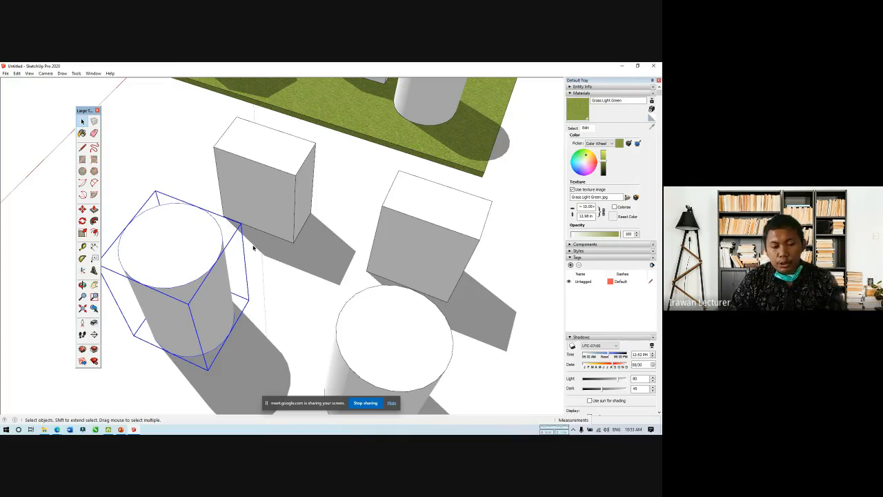
click(280, 160)
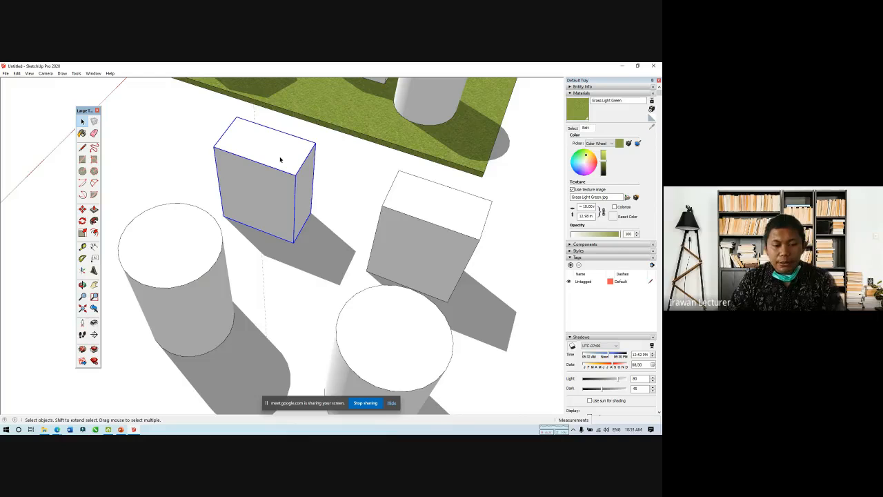
Step: Paint the top face inside one box component copy with red Color A04 from the Colors collection, close it, and compare the other copy
double_click(280, 160)
click(280, 159)
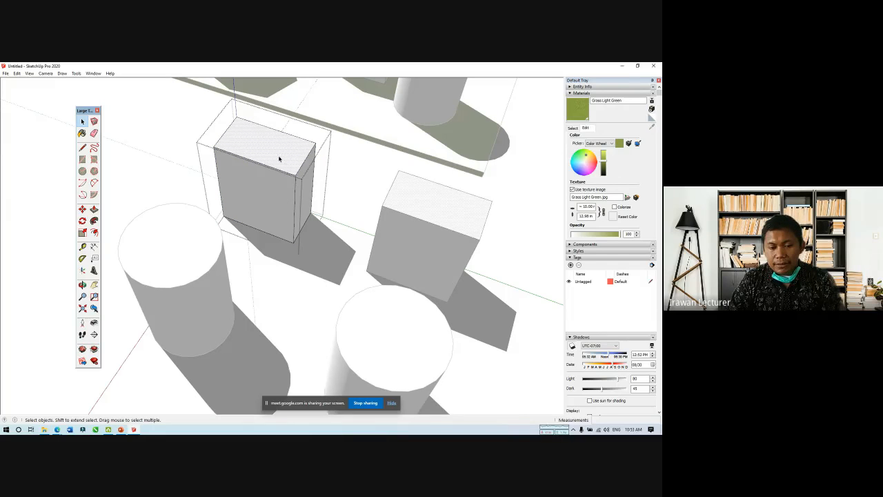
click(574, 129)
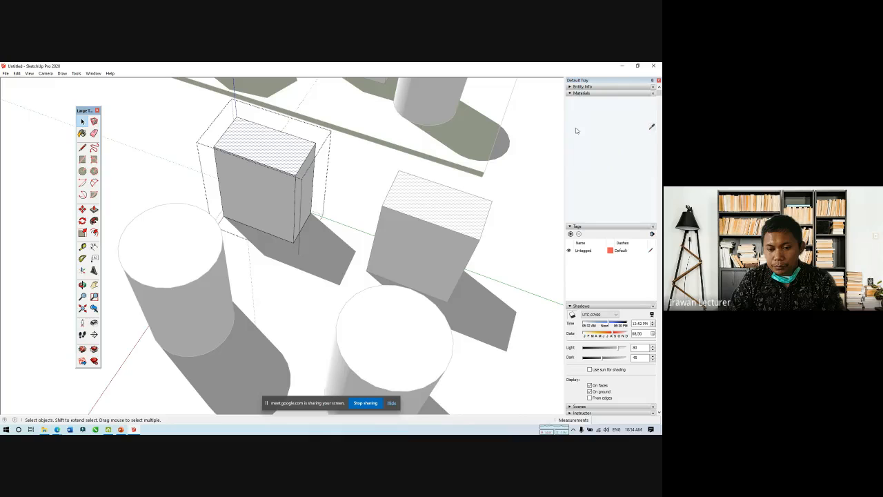
click(616, 138)
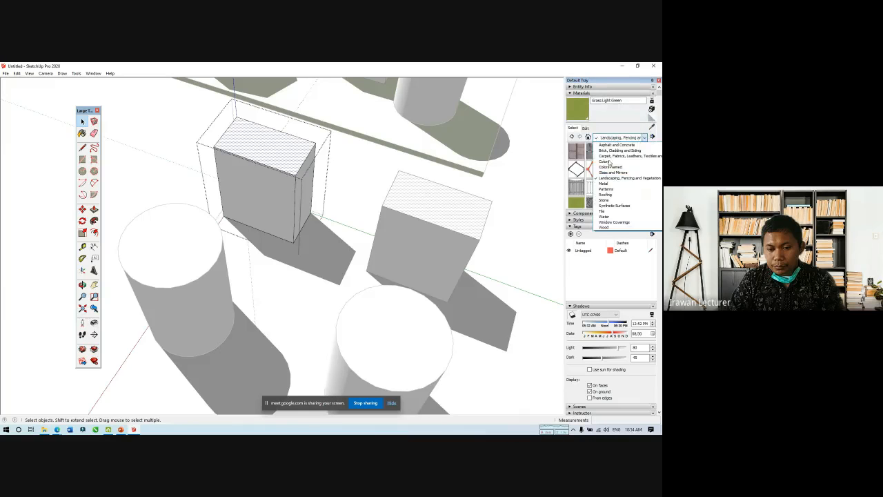
click(621, 162)
click(629, 151)
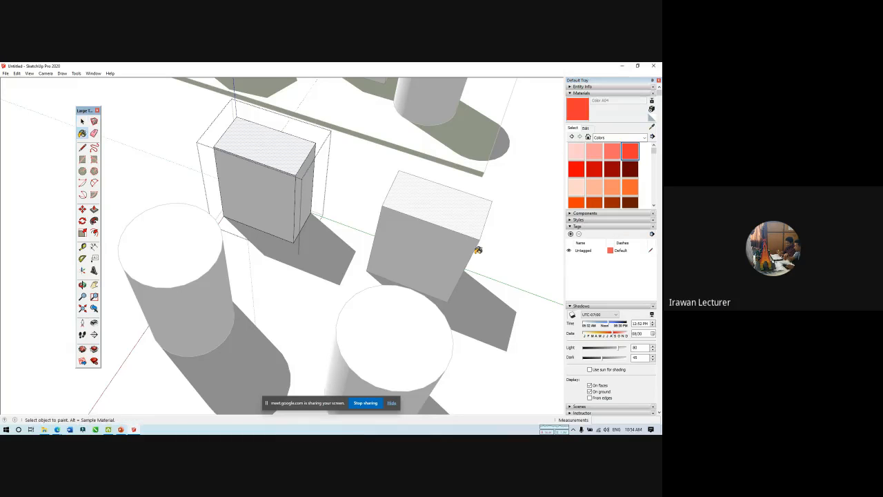
click(294, 153)
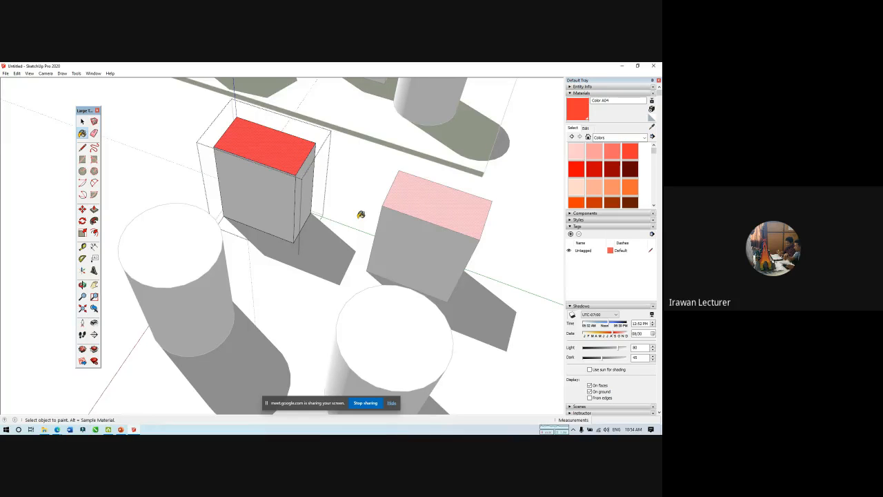
key(space)
click(356, 189)
click(447, 212)
scroll(345, 247, down, 5)
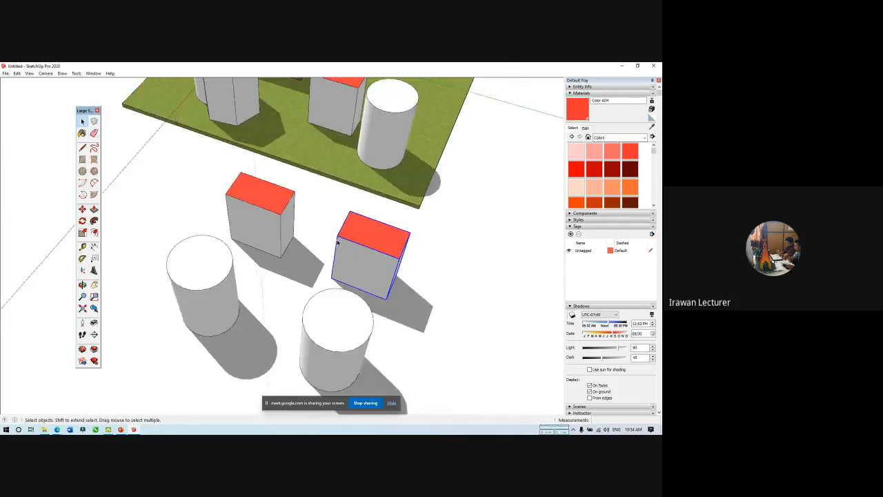
scroll(294, 244, up, 5)
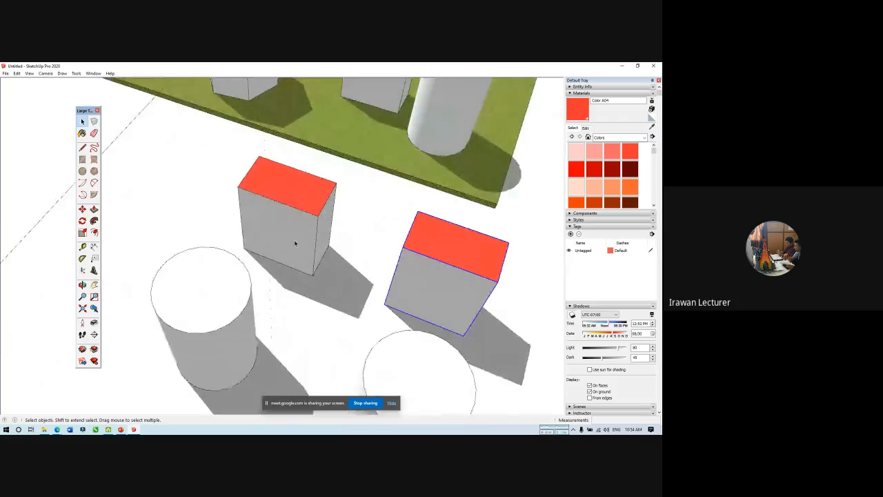
Step: Paint the top face inside one cylinder group copy with yellow Color D04, close the group, and select the other cylinder for comparison
scroll(306, 179, down, 3)
scroll(244, 256, up, 5)
double_click(244, 256)
click(238, 223)
scroll(238, 195, down, 2)
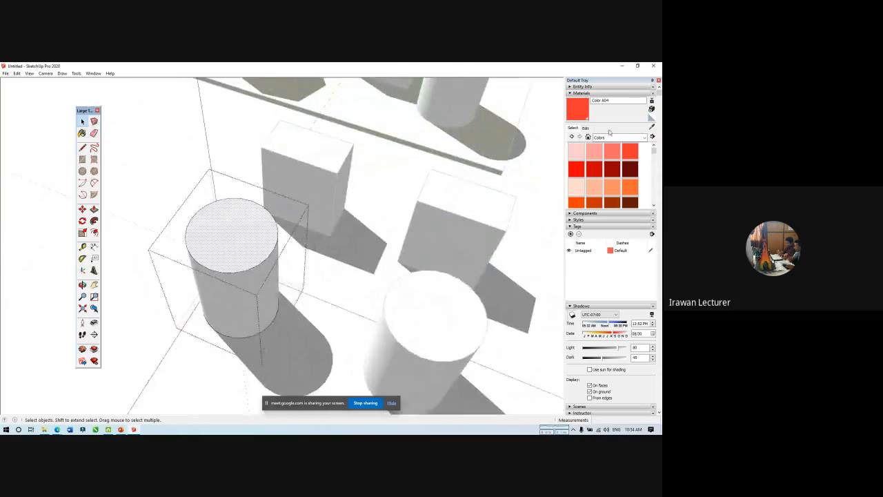
scroll(606, 165, down, 3)
click(629, 176)
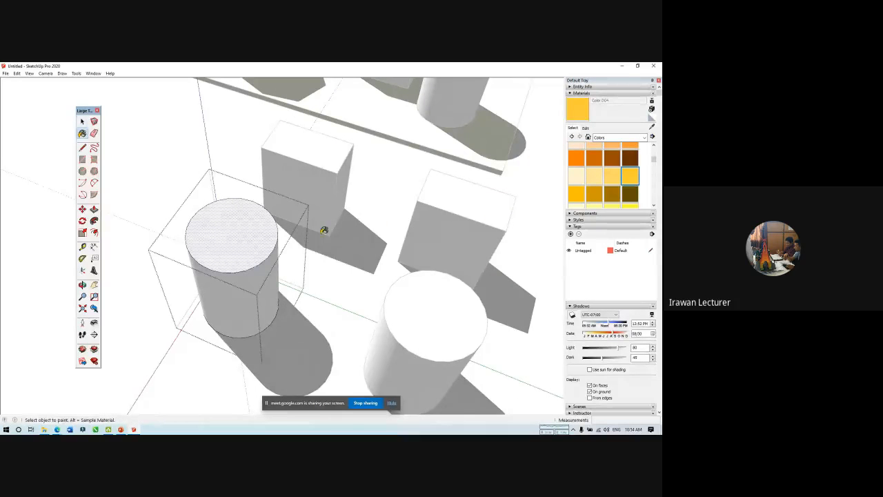
click(265, 223)
key(space)
click(351, 249)
scroll(359, 251, down, 5)
click(421, 312)
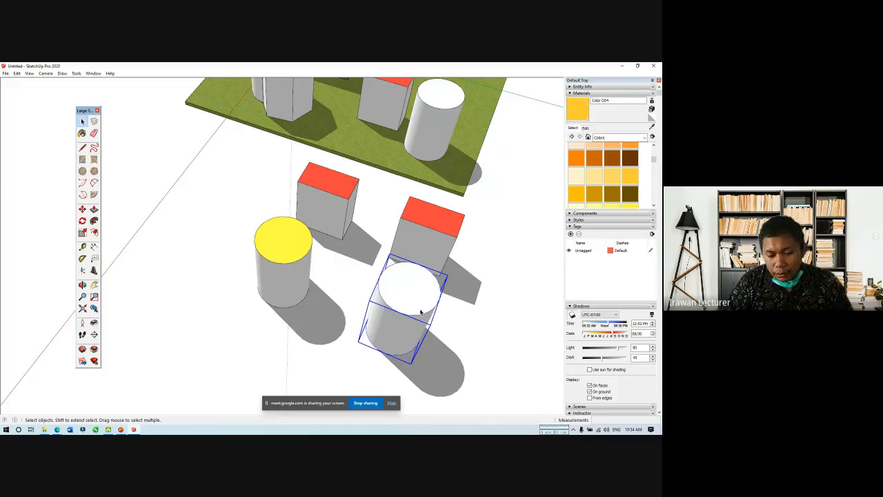
Step: Open one red-topped box component copy and try pulling its long side face outward about 2 m to see how the other copy reacts
scroll(389, 256, up, 3)
click(336, 188)
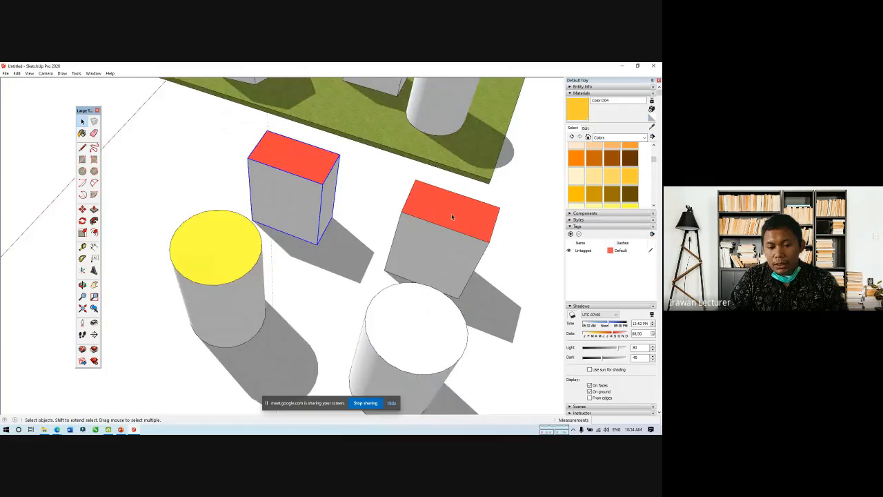
scroll(453, 217, up, 2)
middle_drag(453, 217, 294, 177)
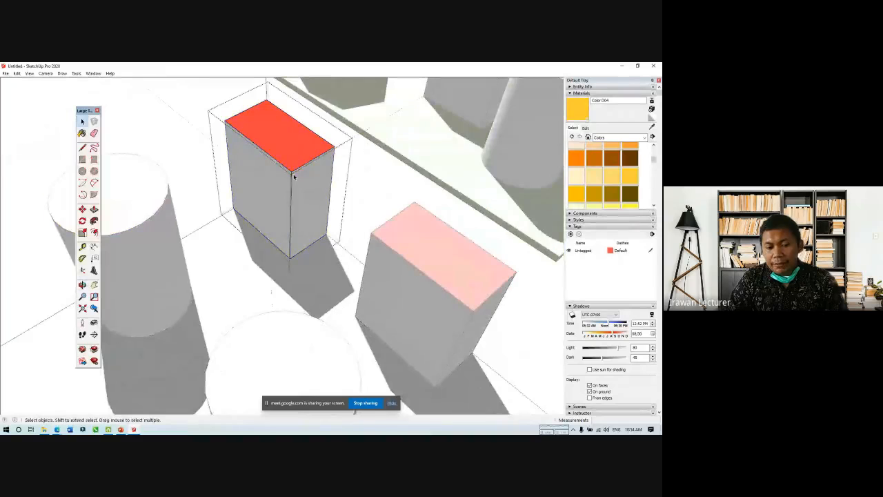
click(94, 209)
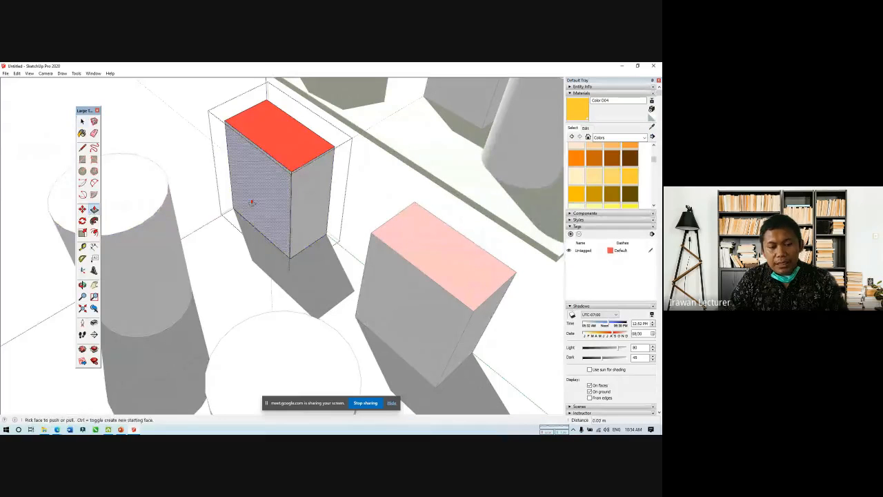
drag(256, 193, 228, 207)
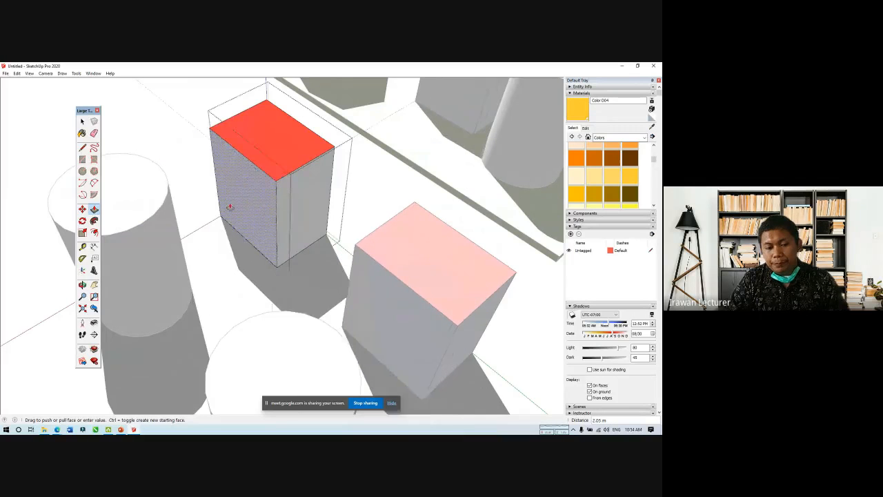
Step: Open the yellow-topped cylinder group for editing and pull its top face upward about 7 m with Push/Pull
key(space)
click(150, 194)
double_click(143, 200)
middle_drag(143, 200, 183, 188)
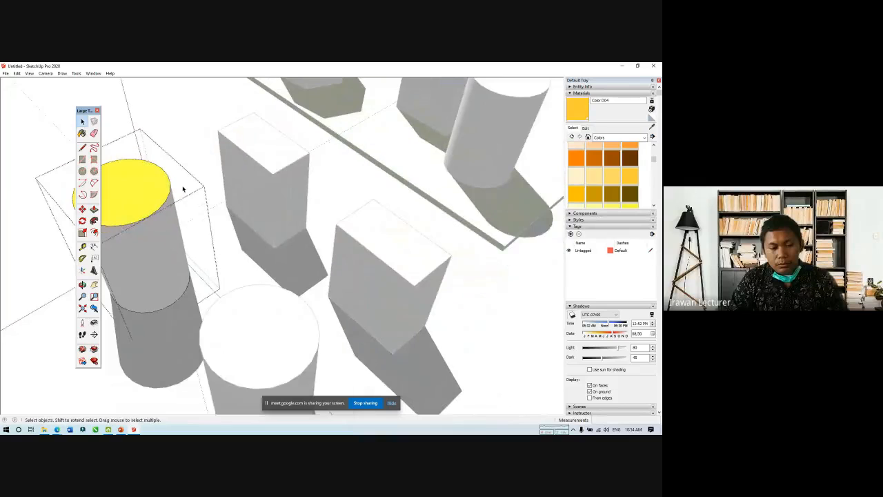
click(140, 183)
key(p)
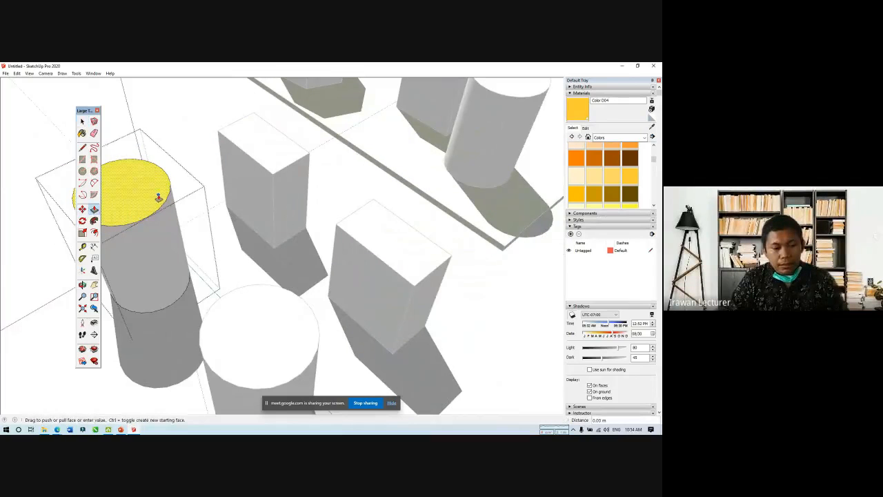
drag(158, 195, 144, 135)
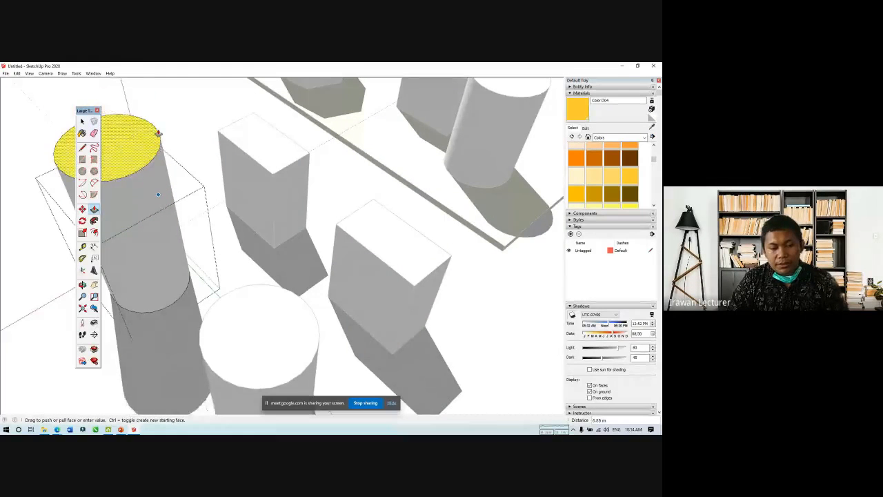
Step: Place the 3D text "arsitektur lanskap" on the open ground in front of the yellow-topped cylinder
key(space)
click(178, 142)
scroll(344, 187, down, 3)
middle_drag(296, 198, 364, 221)
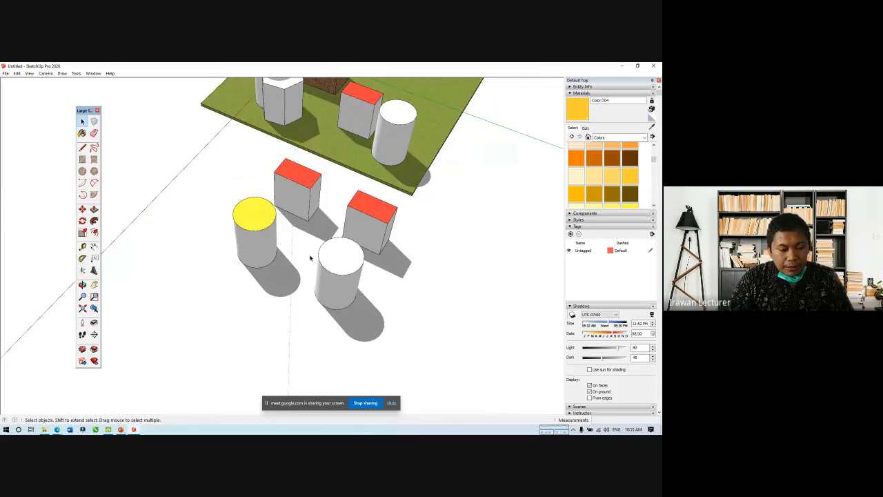
click(96, 272)
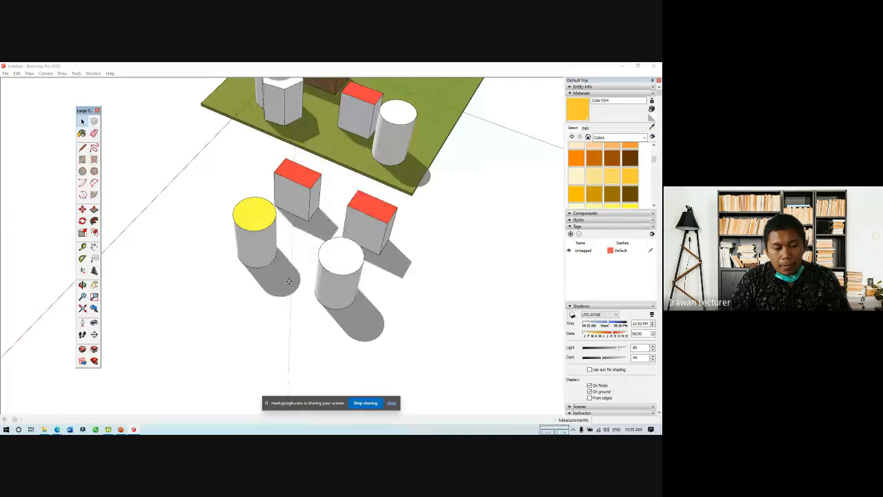
text(arsite)
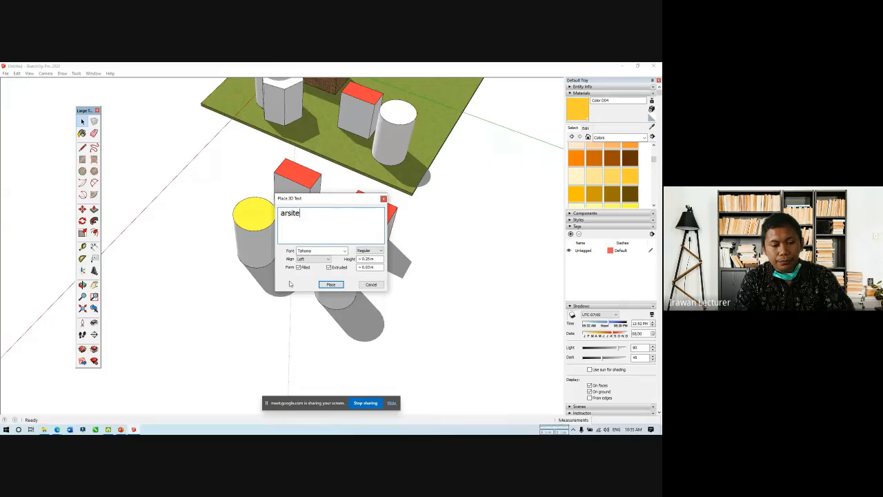
text(ktur lanskap)
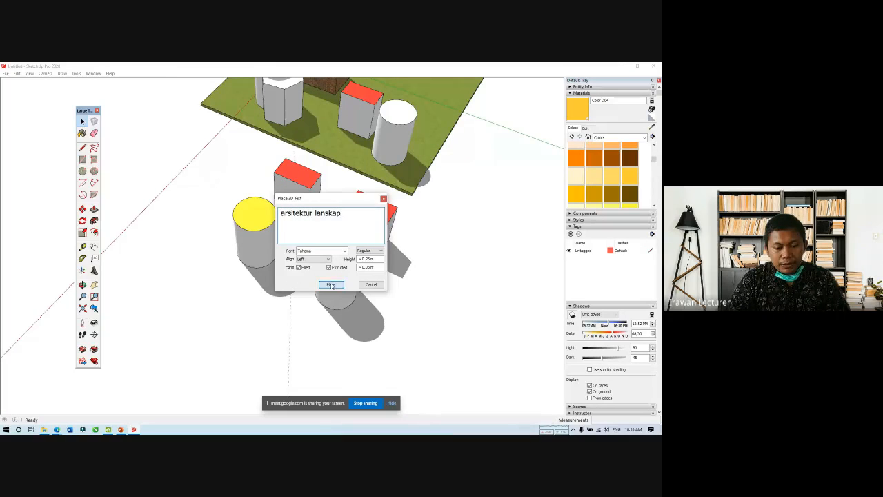
click(329, 285)
click(196, 305)
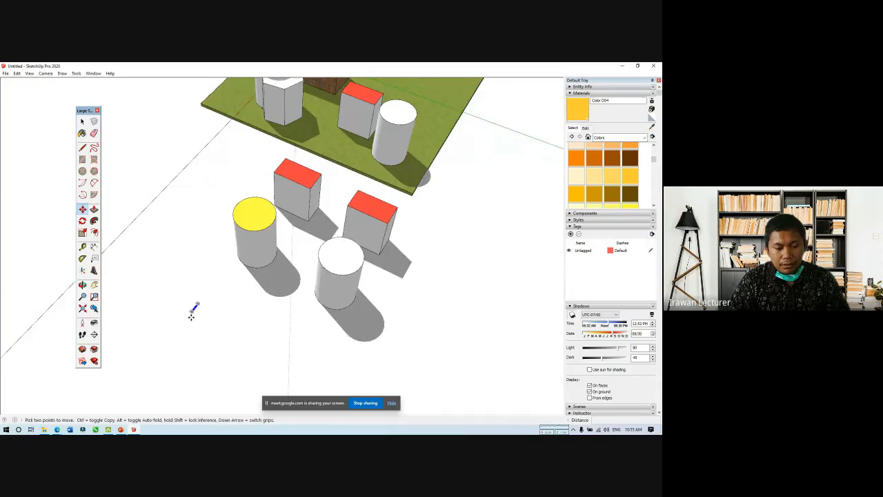
Step: Scale the "arsitektur lanskap" 3D text up uniformly by a factor of about 11.6
scroll(197, 303, up, 10)
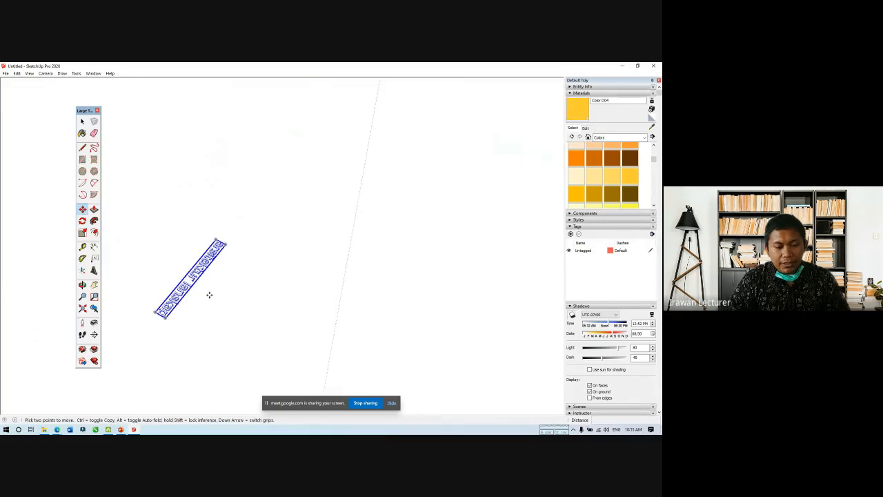
key(s)
scroll(312, 301, down, 10)
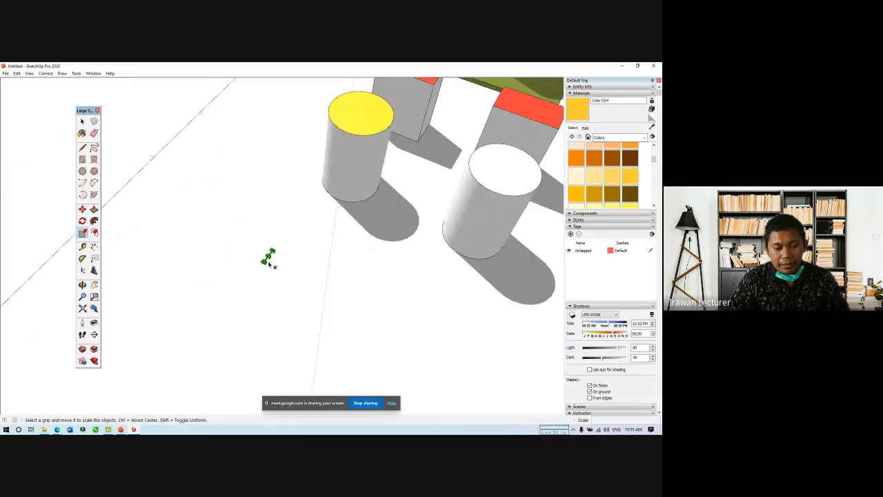
drag(269, 260, 174, 405)
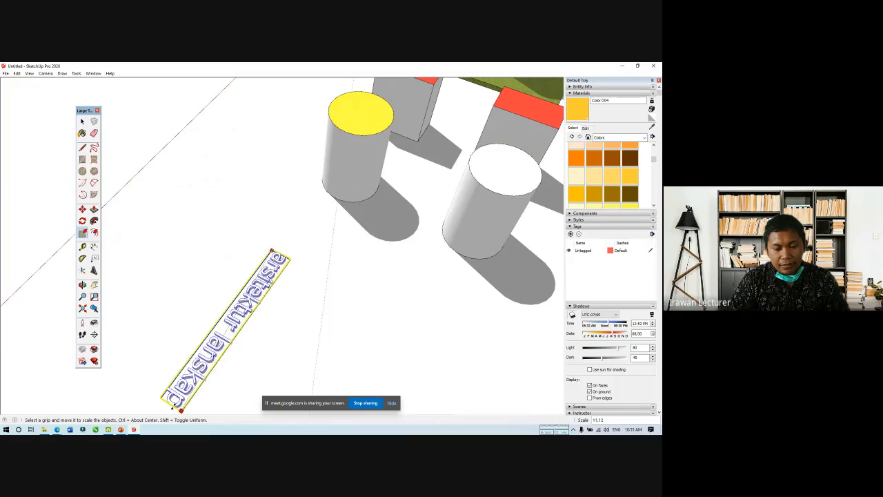
scroll(174, 407, down, 6)
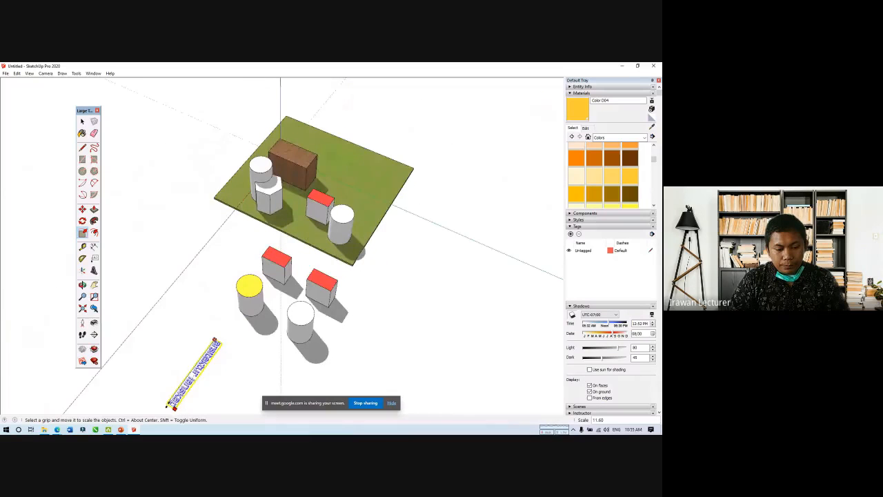
scroll(210, 379, up, 5)
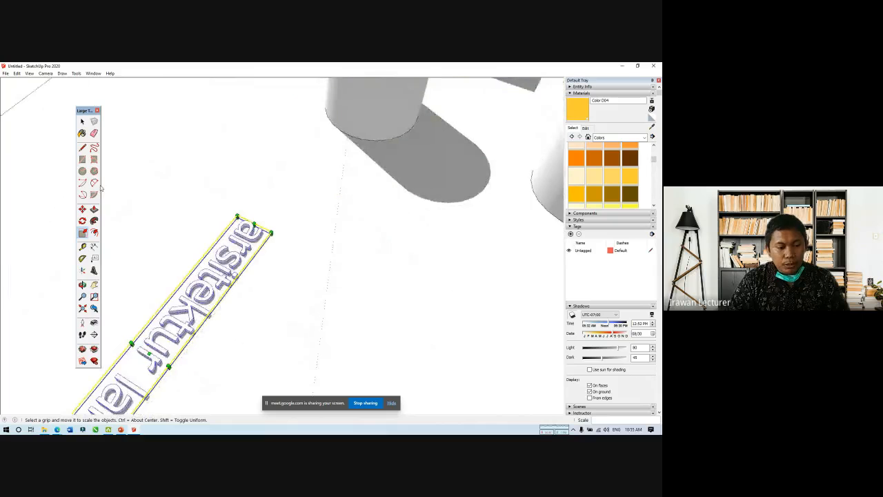
Step: Rotate the 3D text on the ground plane by about 101 degrees so it runs alongside the cylinders
click(82, 221)
click(278, 278)
click(252, 324)
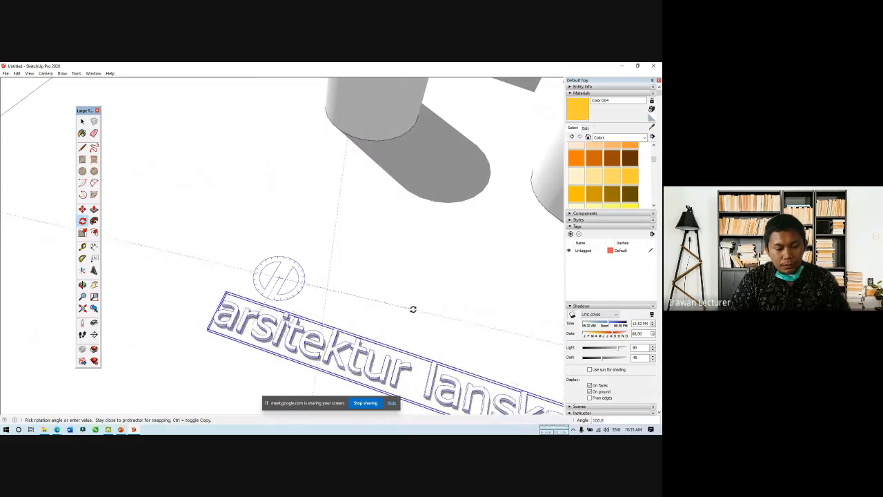
key(Return)
scroll(412, 310, down, 3)
scroll(206, 268, down, 3)
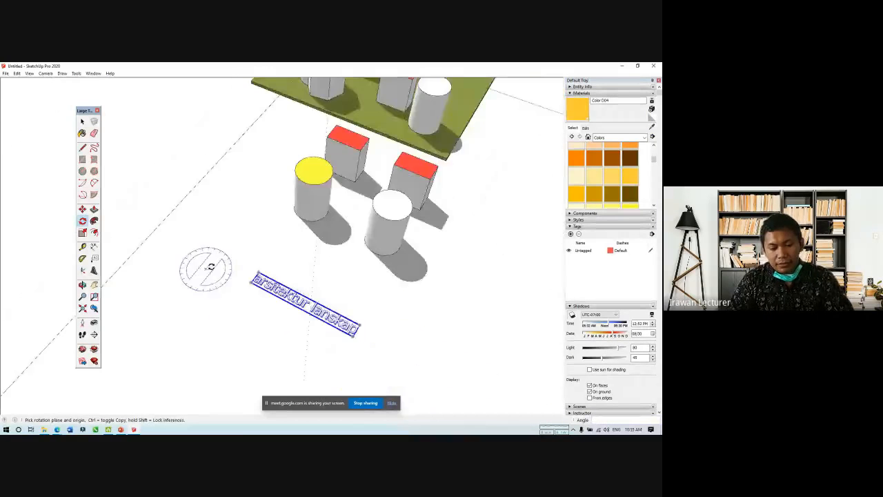
middle_drag(308, 311, 574, 340)
scroll(414, 240, up, 5)
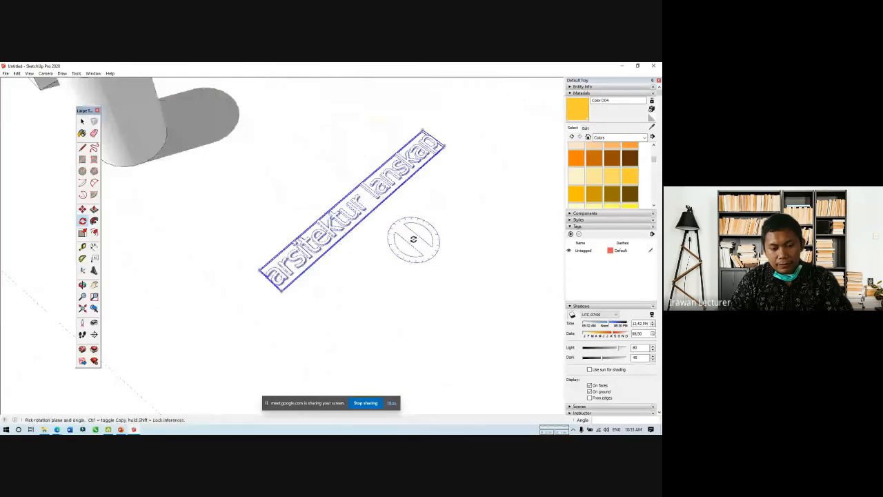
key(space)
Step: Open the 3D text for editing and paint the letter "r" at the end of "arsitektur" with Color D04
scroll(406, 207, up, 3)
middle_drag(407, 238, 284, 109)
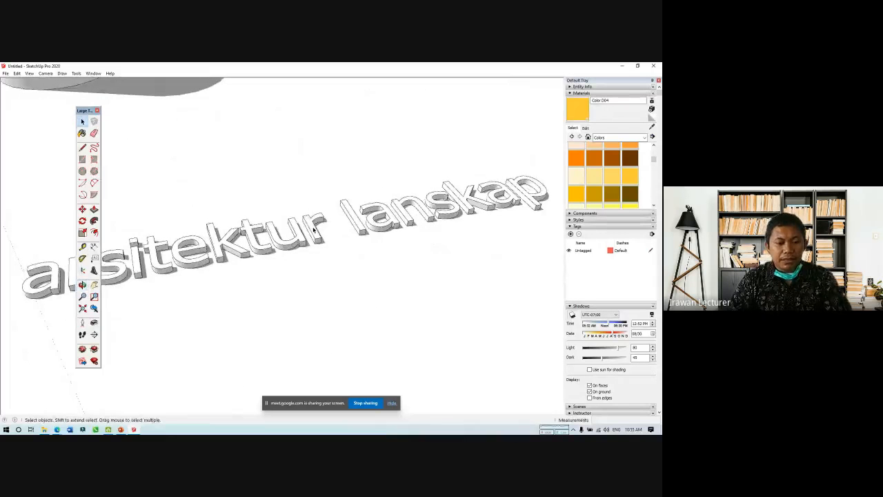
click(314, 229)
double_click(315, 229)
click(634, 181)
click(315, 233)
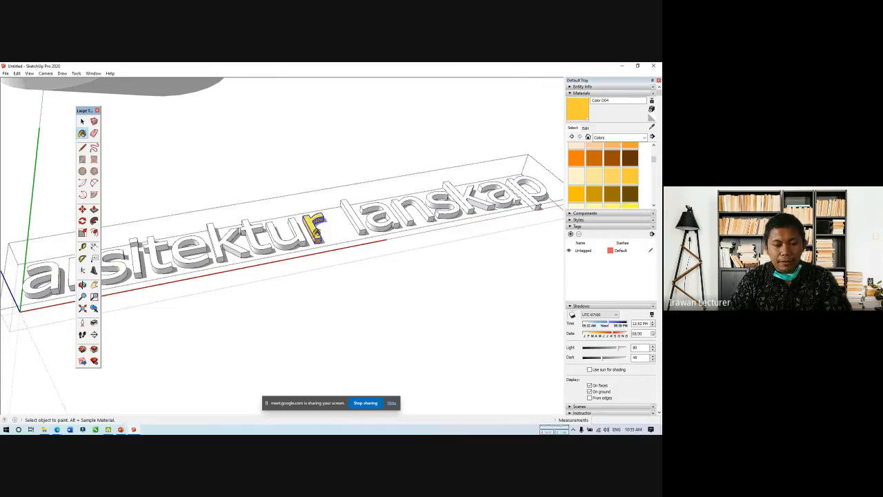
Step: Select all letters inside the 3D text and paint them with the green Color F07
key(space)
key(ctrl+a)
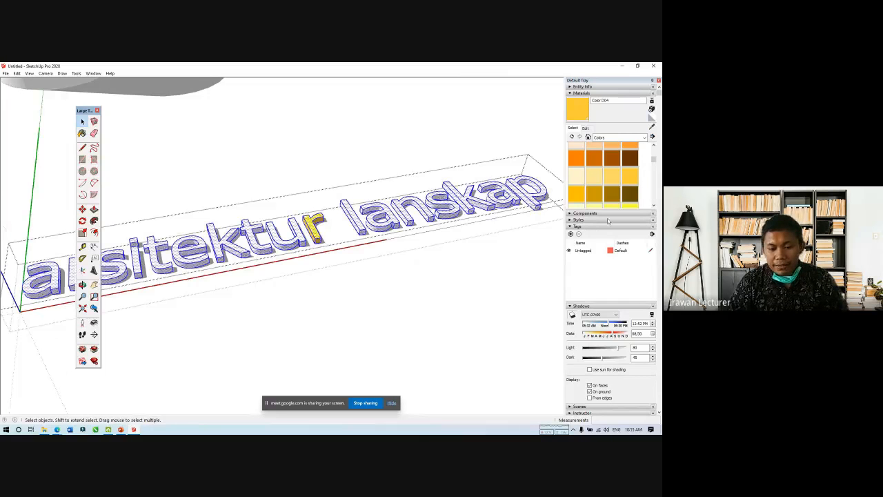
scroll(609, 185, down, 5)
scroll(617, 182, up, 2)
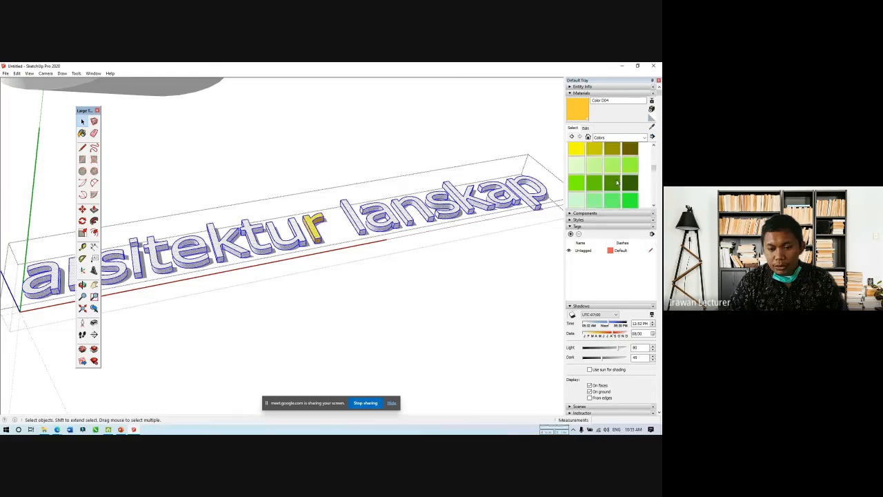
click(629, 201)
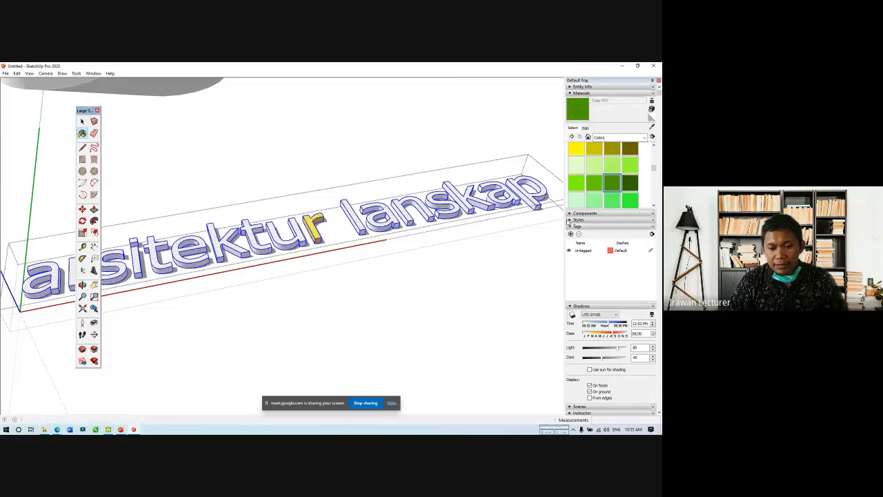
click(313, 231)
key(space)
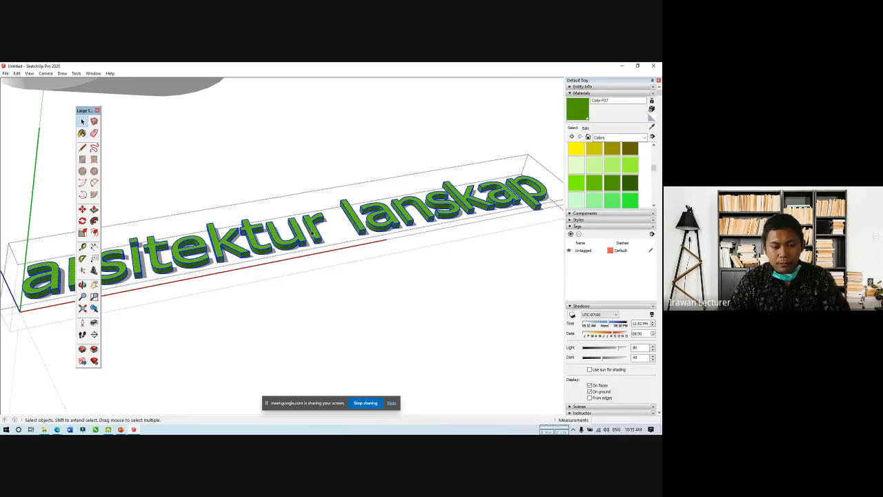
Step: Paint the last "r" of "arsitektur" with the yellow Color E05 and leave the text's editing mode
click(359, 270)
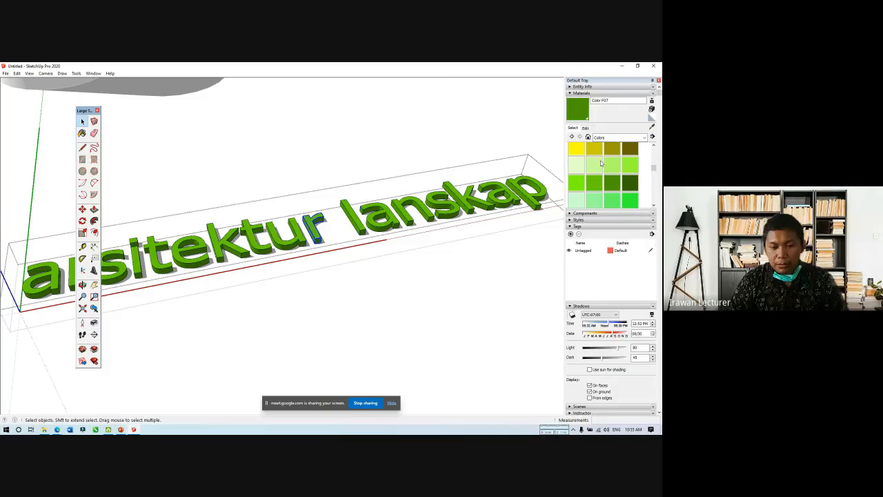
click(576, 148)
click(316, 225)
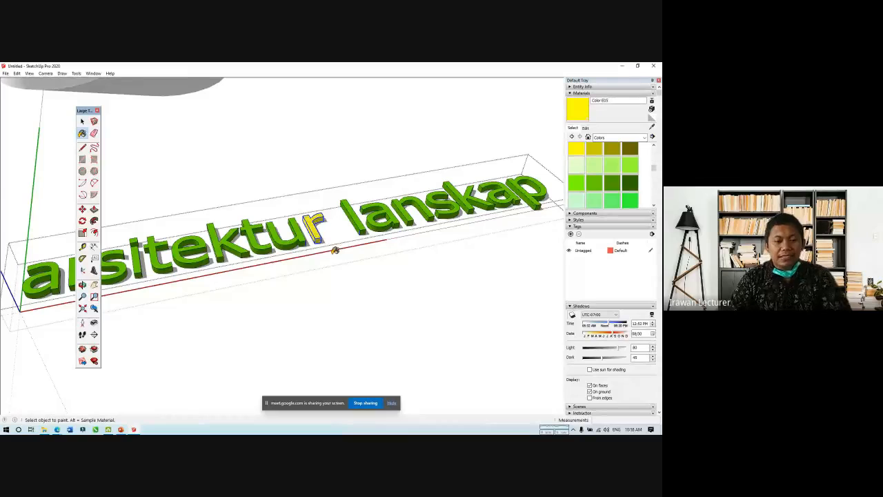
key(space)
click(343, 266)
middle_drag(343, 267, 358, 235)
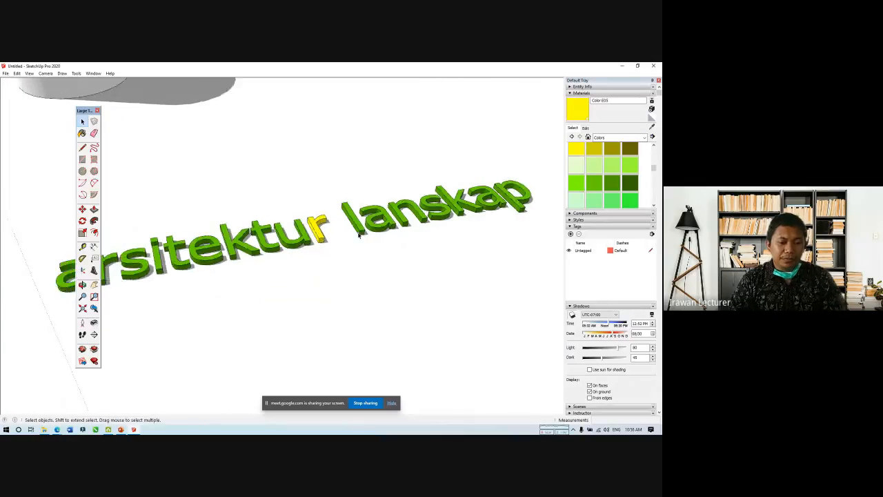
scroll(358, 303, down, 10)
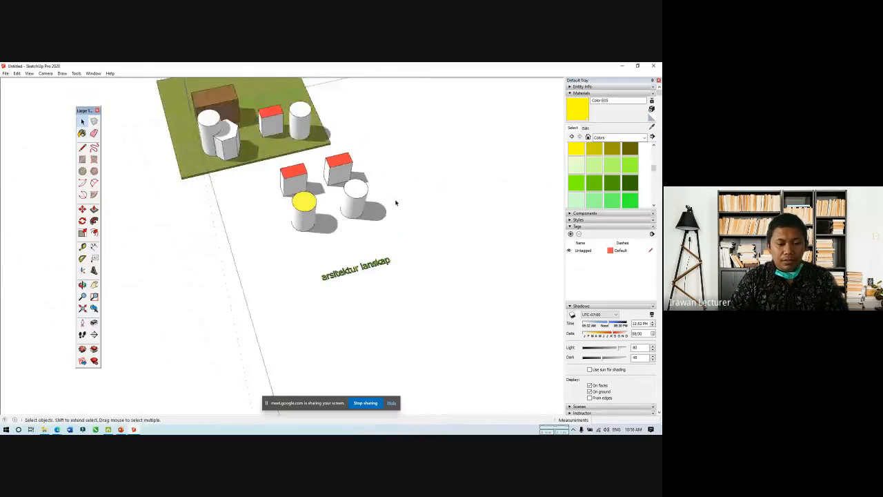
scroll(395, 202, up, 3)
middle_drag(335, 270, 187, 195)
scroll(629, 169, up, 5)
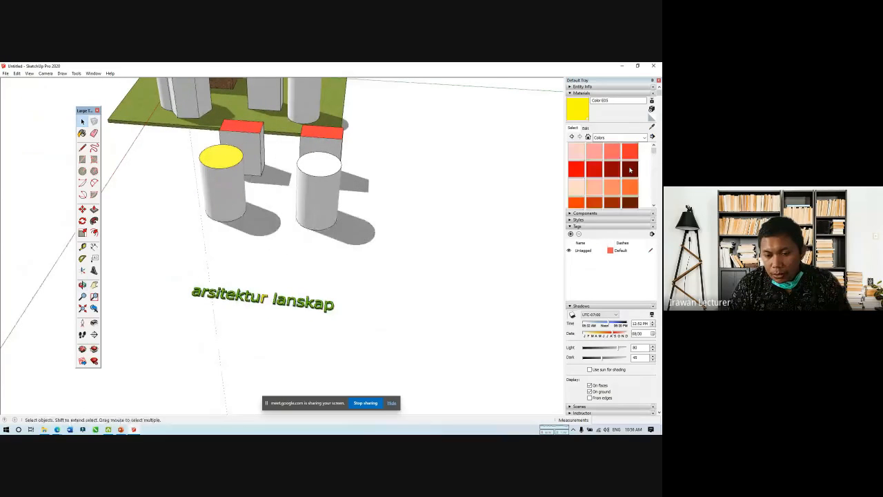
Step: Display the Landscape component collection and try to open its DC Landscape set, declining to sign in
click(571, 227)
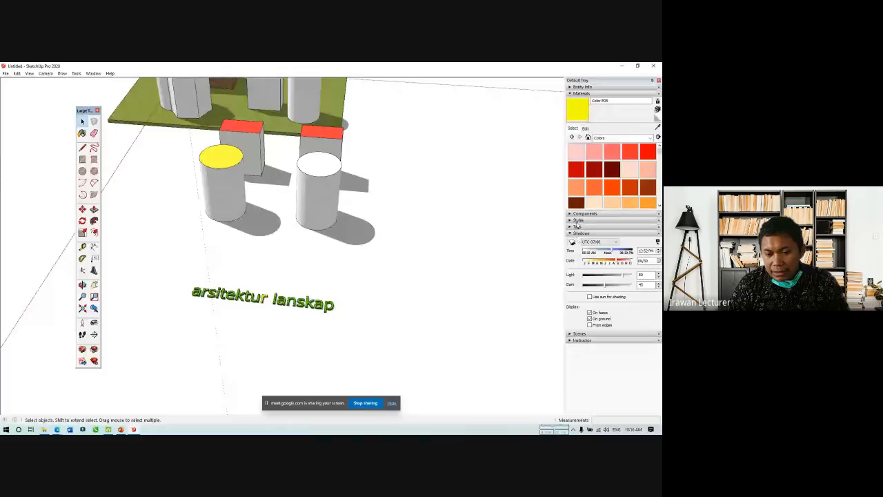
click(570, 214)
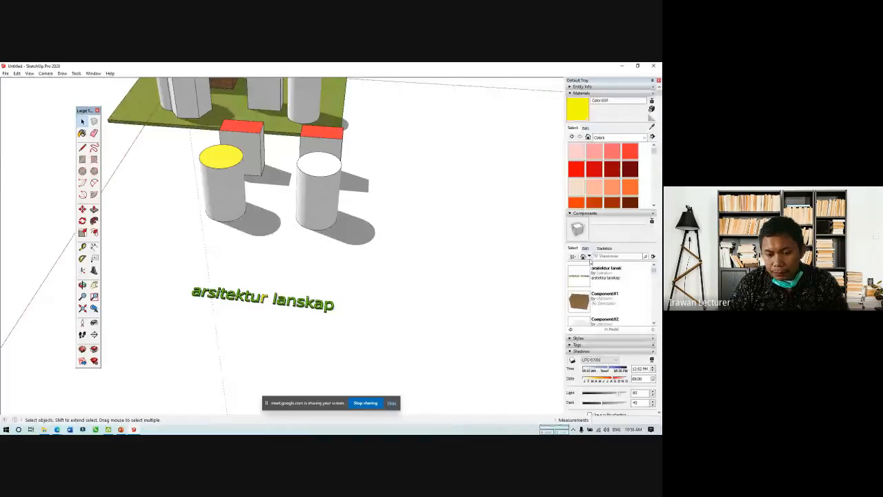
click(624, 257)
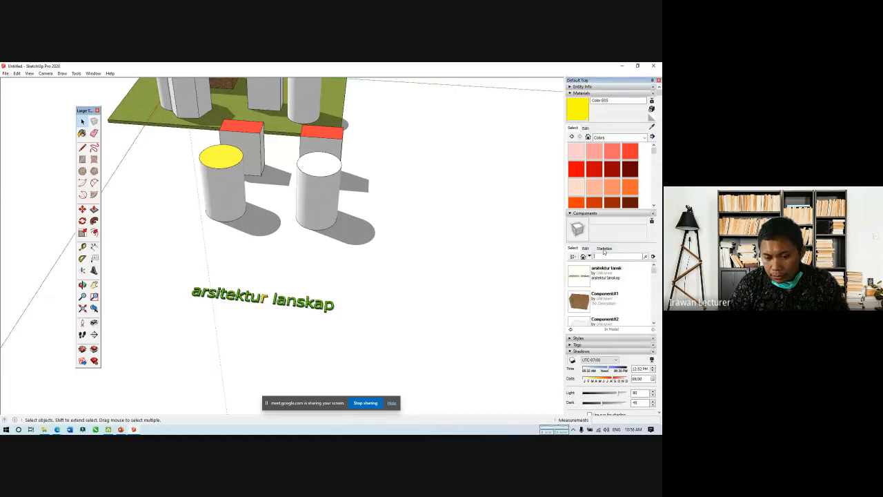
click(590, 257)
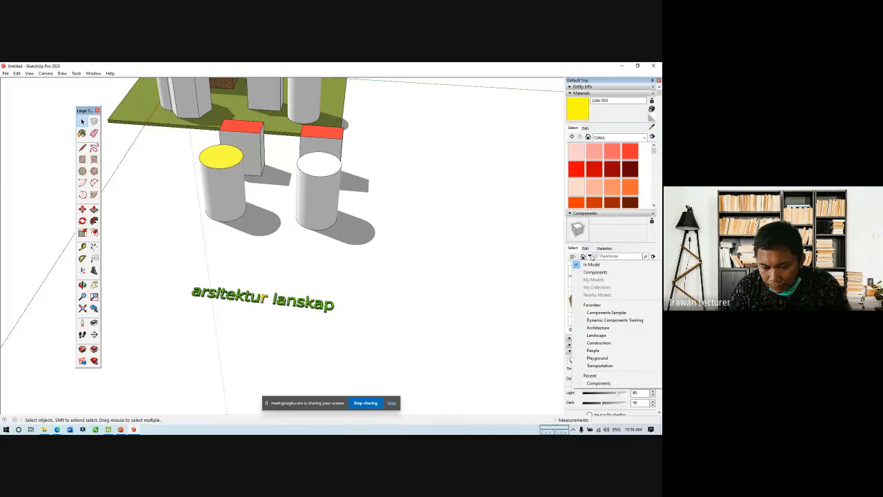
click(603, 336)
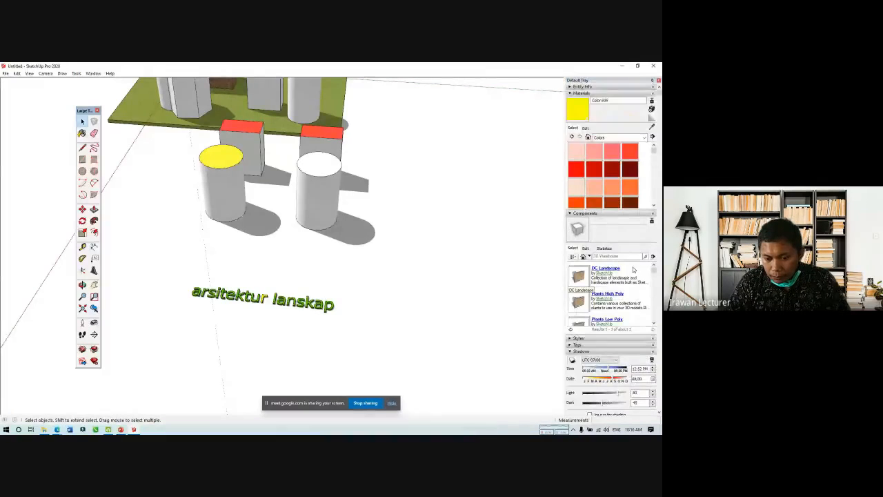
click(607, 270)
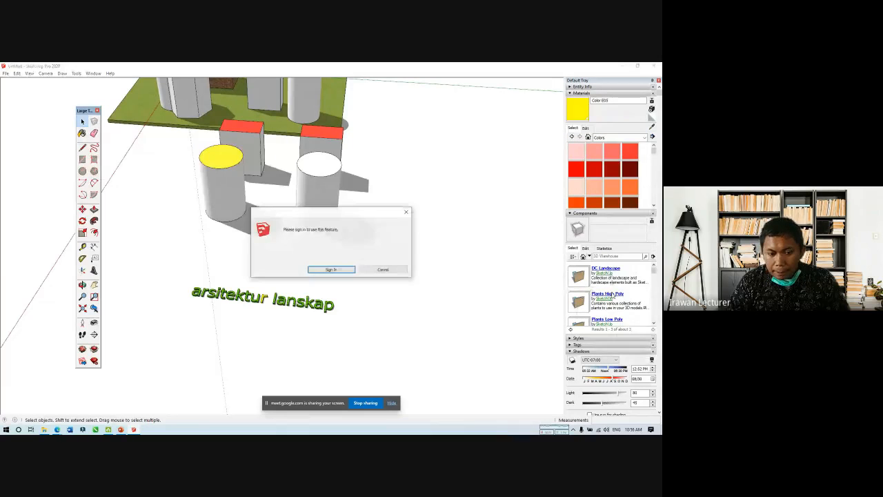
click(385, 270)
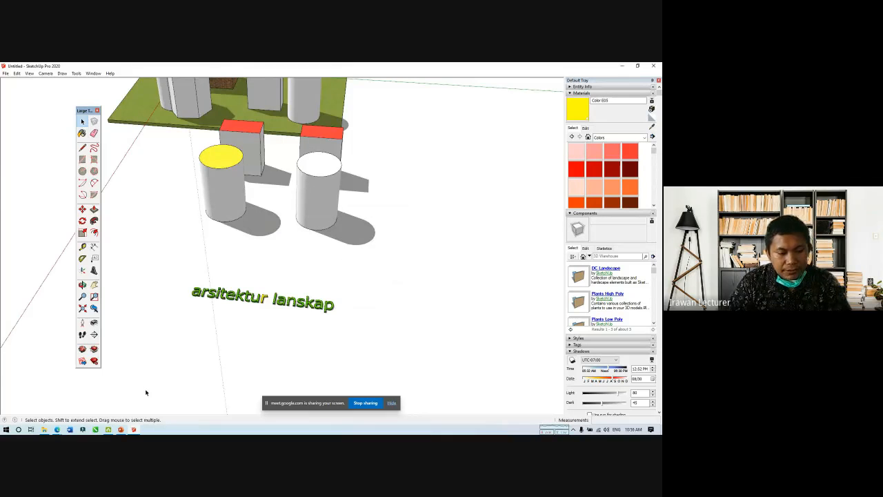
Step: Switch to File Explorer and open the SKETCHUP N ITS LIBRARY folder inside the M.A.S.T.E.R folder on the PLAYHARD (F:) drive
key(super+e)
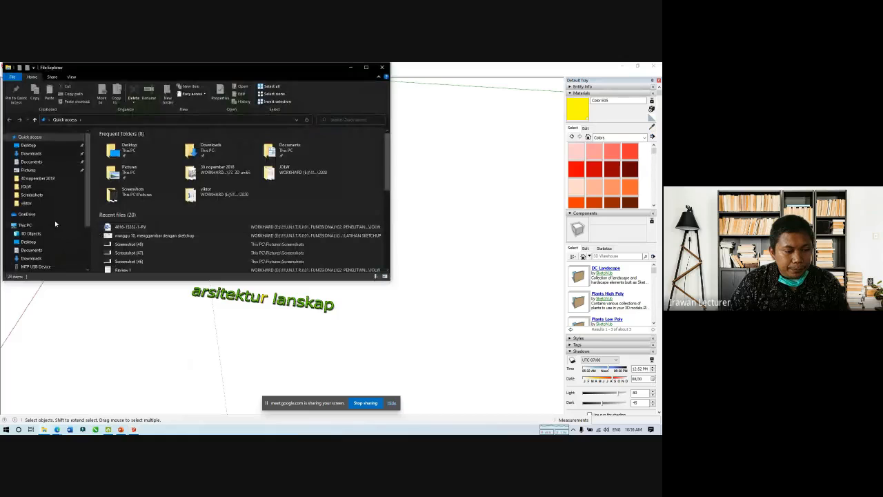
scroll(55, 223, down, 1)
scroll(44, 233, down, 1)
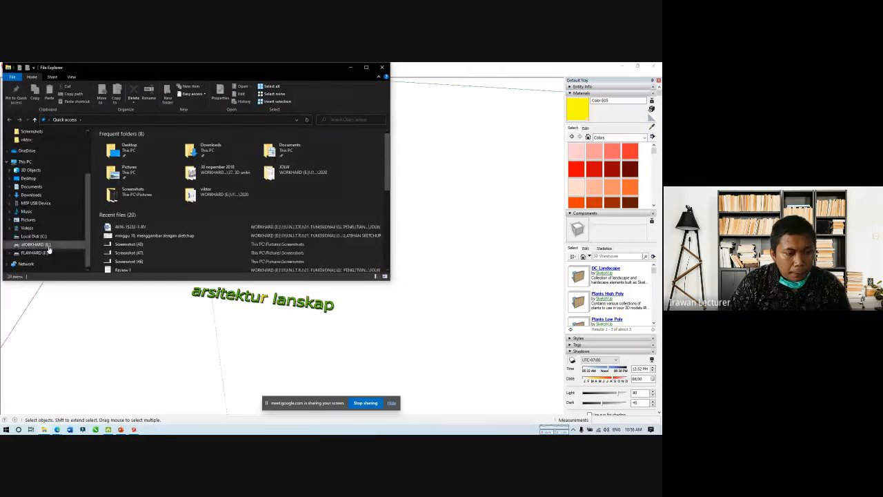
click(36, 253)
click(146, 164)
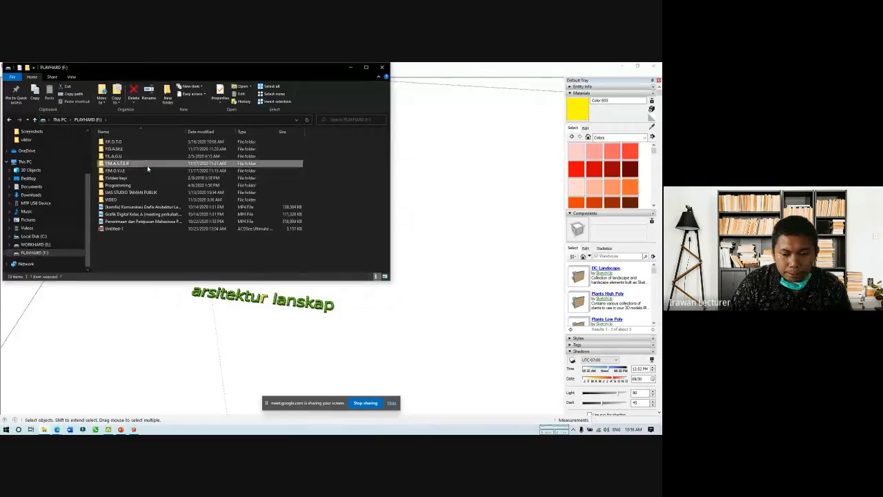
double_click(147, 164)
scroll(181, 193, down, 15)
click(158, 154)
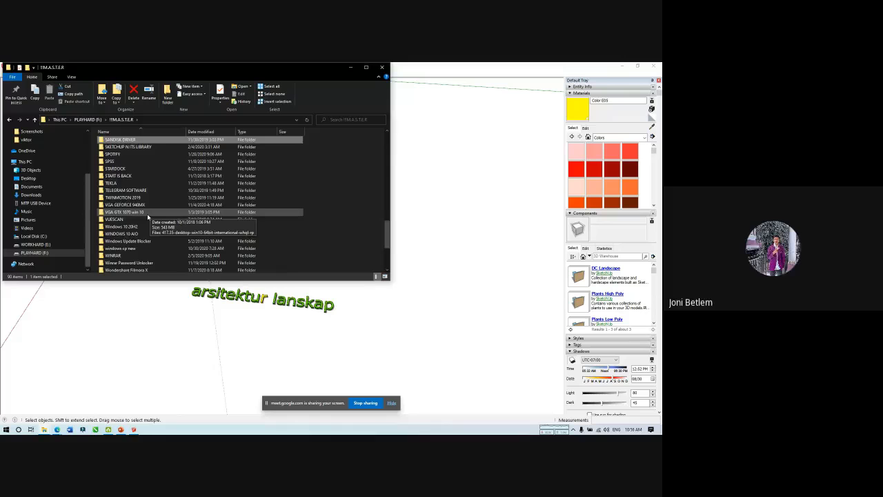
scroll(147, 218, up, 1)
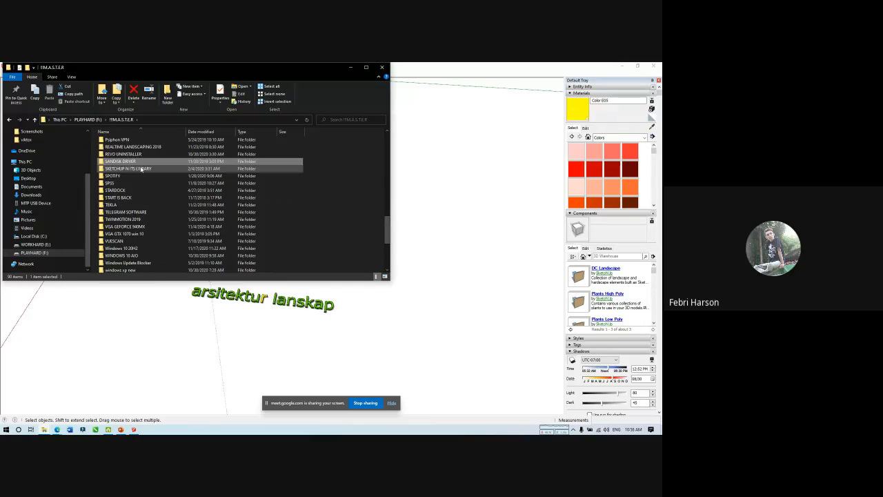
double_click(147, 169)
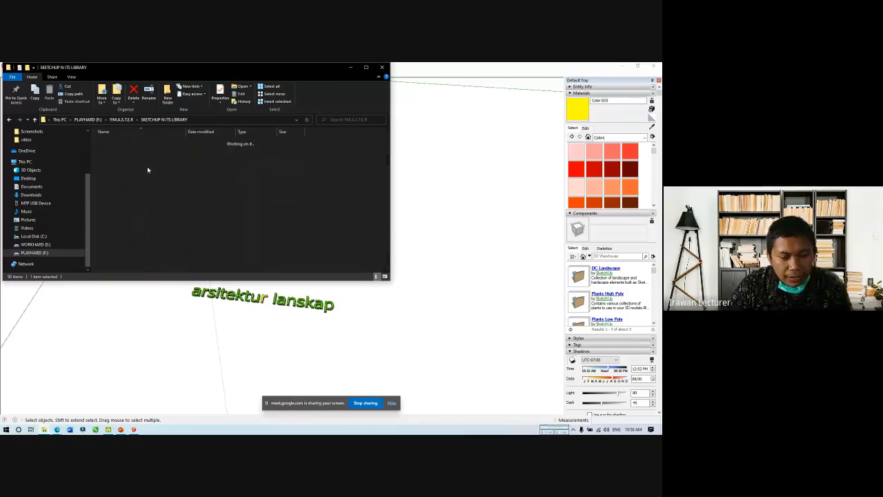
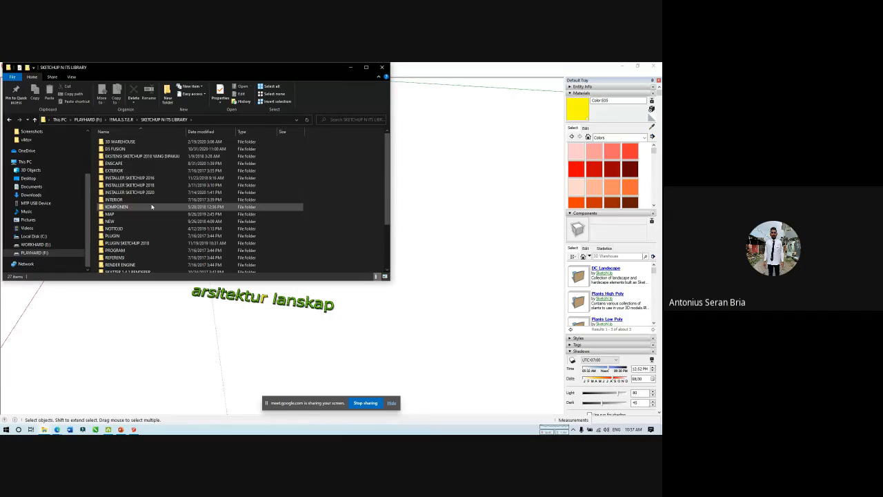
Step: Open EXTERIOR, TANAMAN DAN POHON and its 2_SKETCHUP_3D_TREES_COLLECTION#2 folder, and show the files as large thumbnails
scroll(149, 217, down, 2)
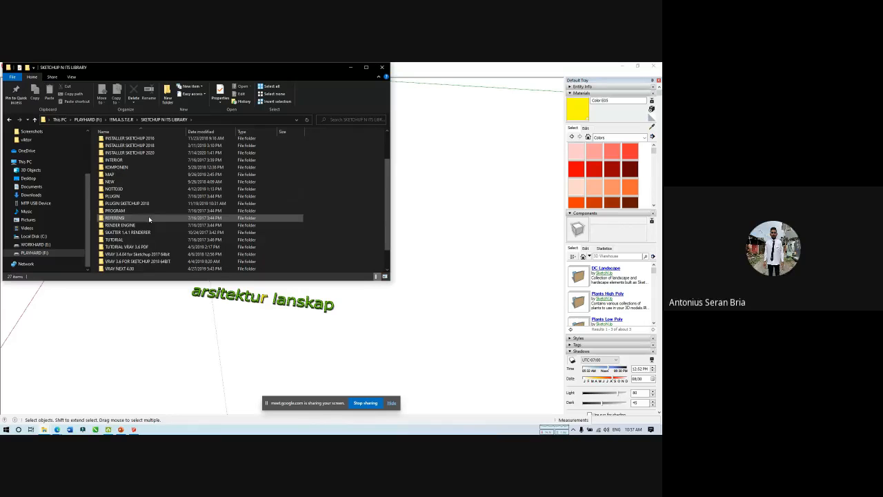
scroll(166, 205, up, 2)
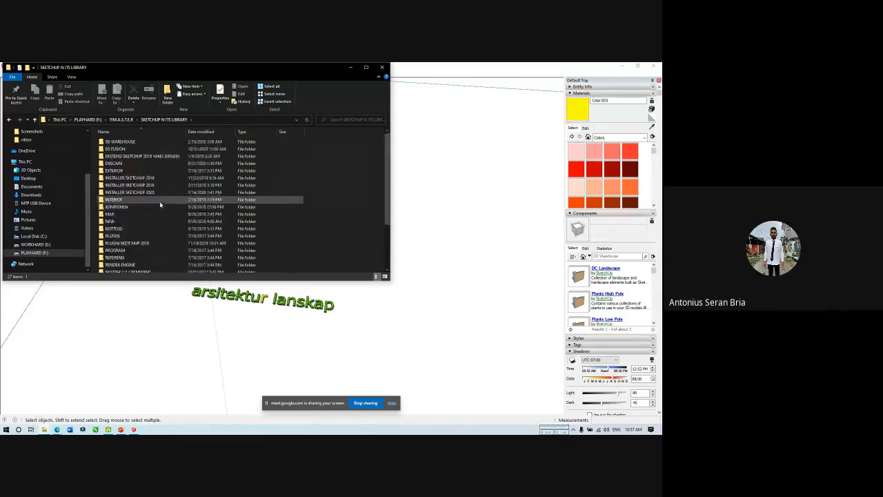
double_click(152, 170)
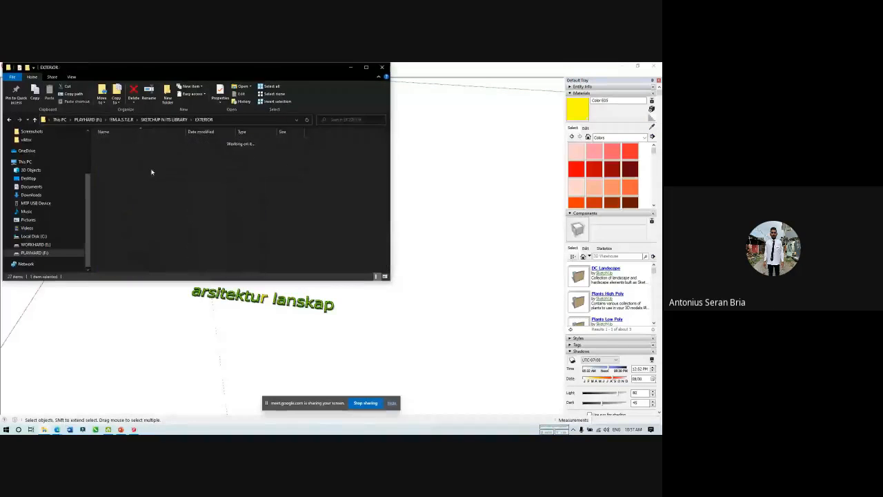
click(141, 151)
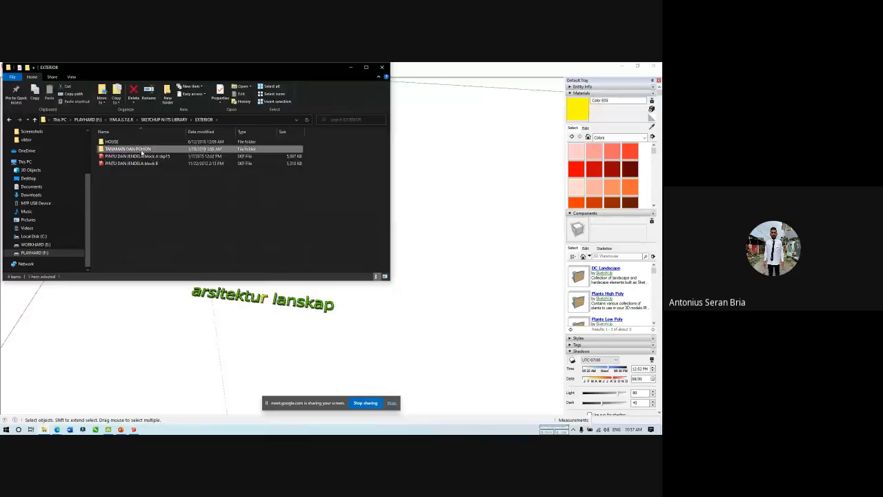
double_click(141, 150)
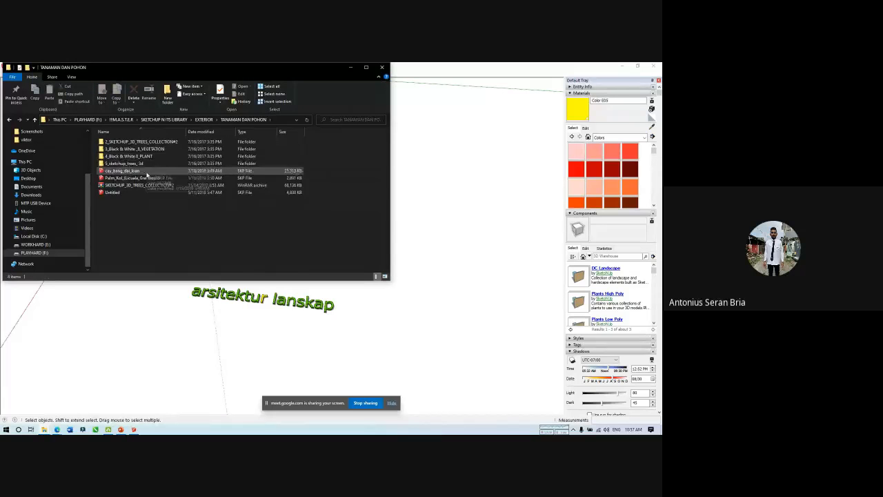
double_click(178, 143)
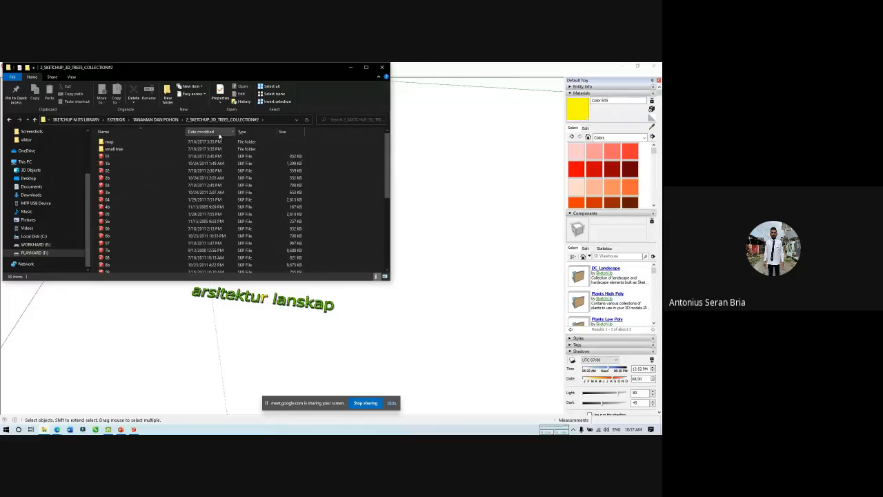
click(385, 276)
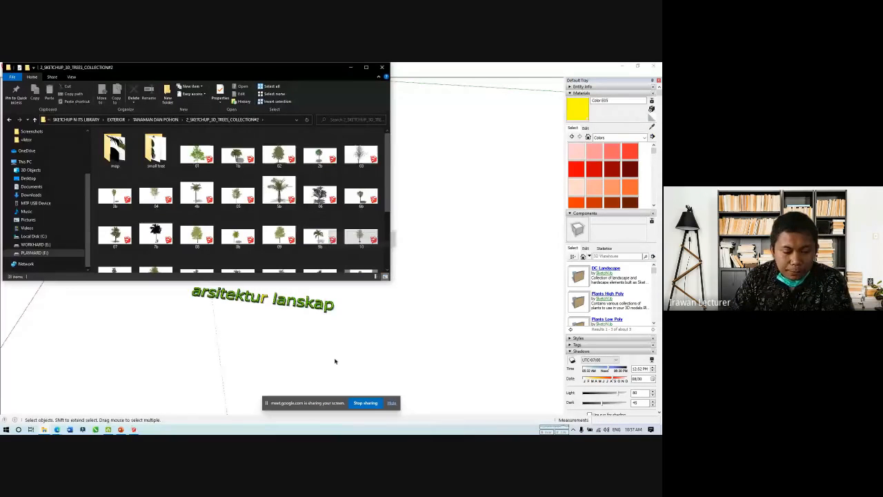
Step: Switch to the Edge browser and load 3dwarehouse.sketchup.com in a new tab
click(78, 416)
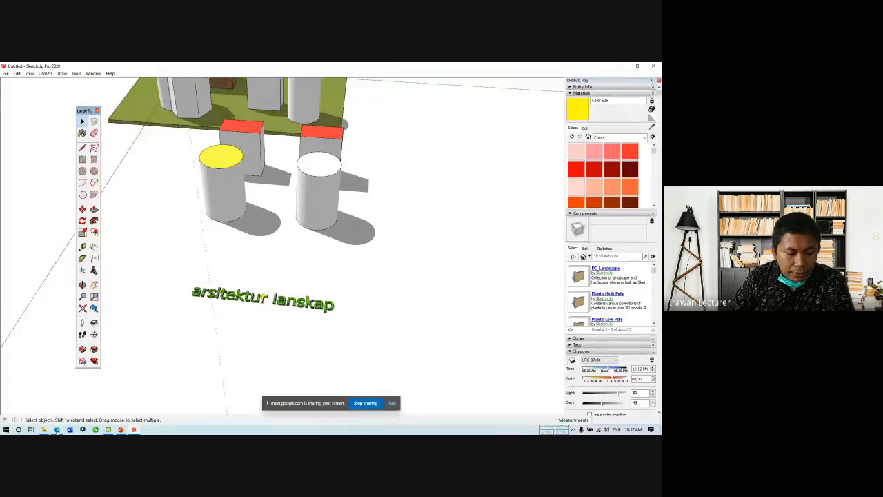
click(57, 429)
click(44, 412)
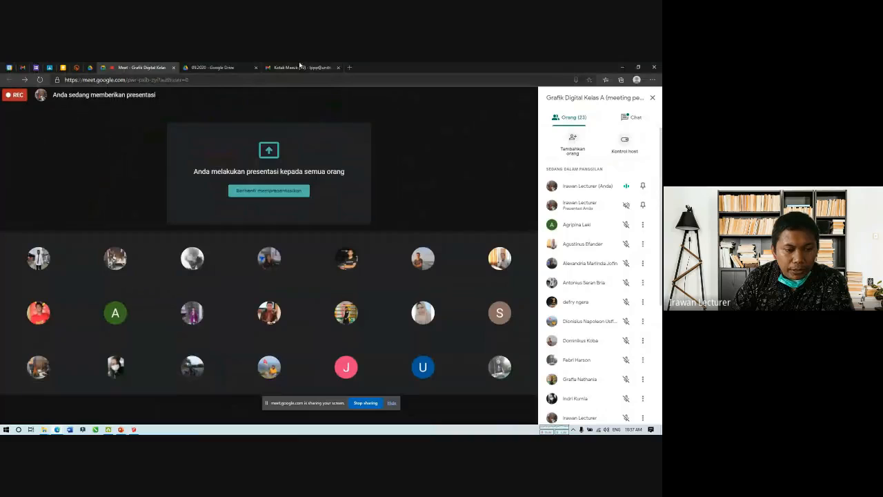
click(349, 68)
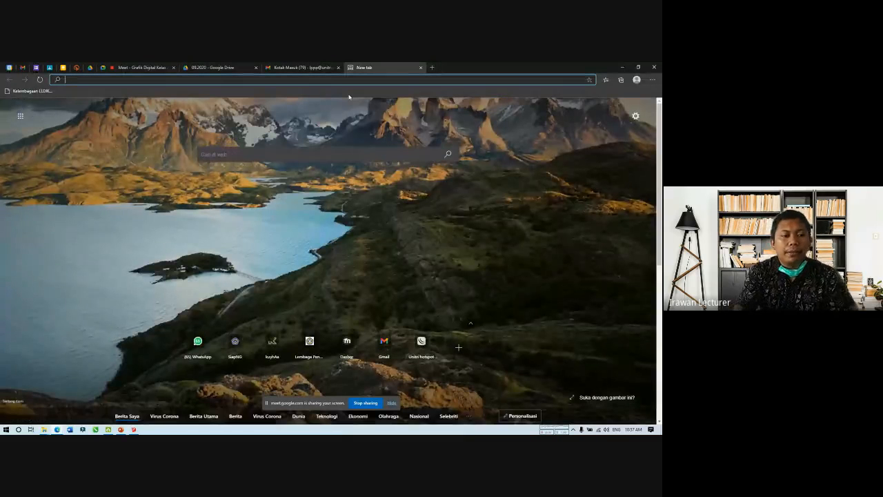
text(3dwarehouse.sketchup.com)
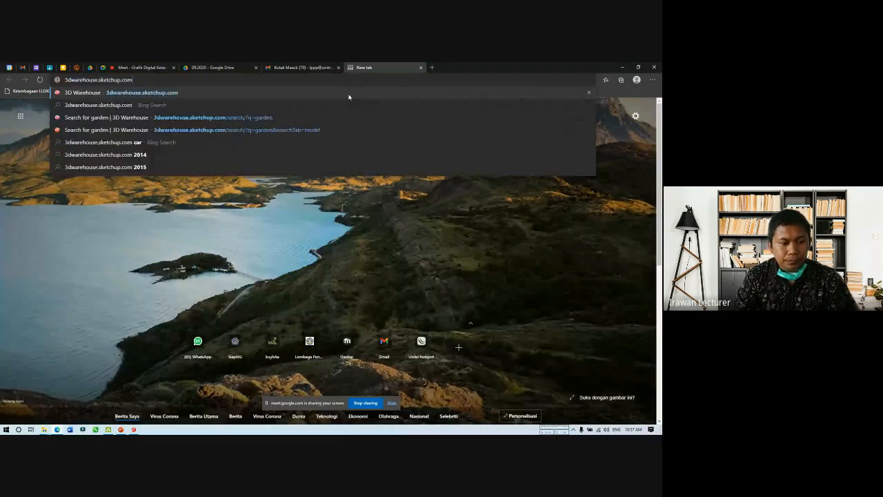
key(Return)
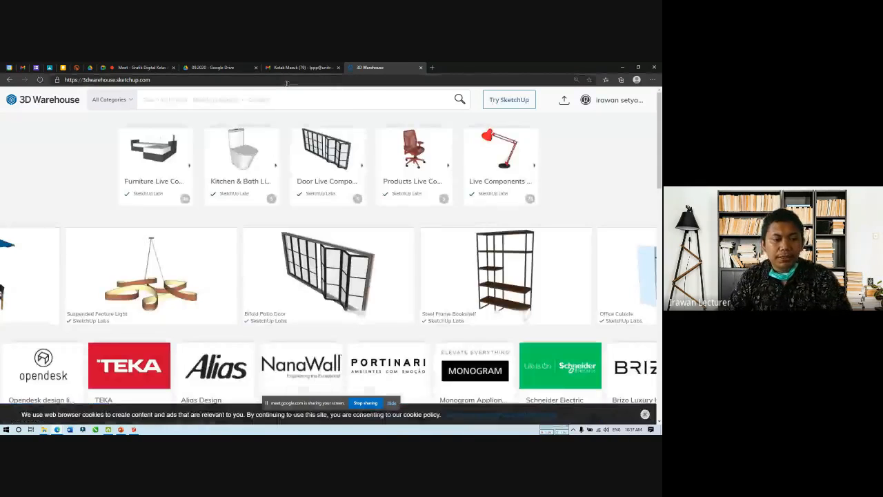
Step: Search 3D Warehouse for "palem" and browse the results limited to models
click(284, 104)
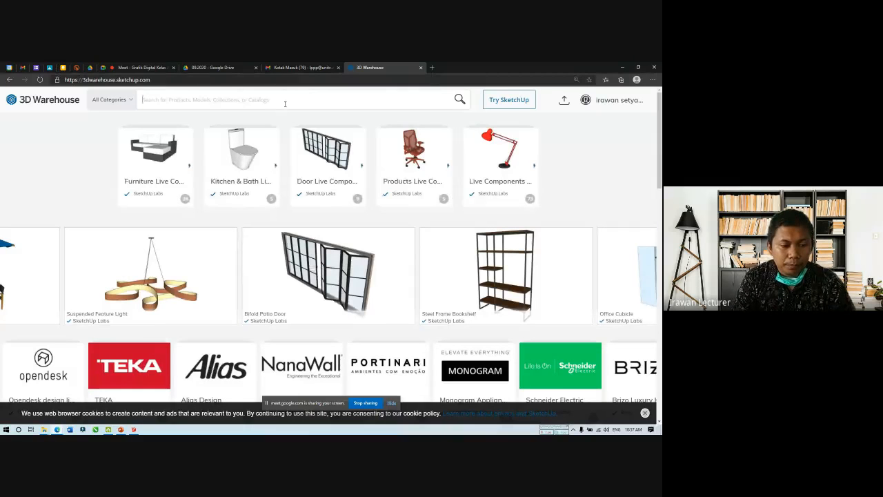
text(pal)
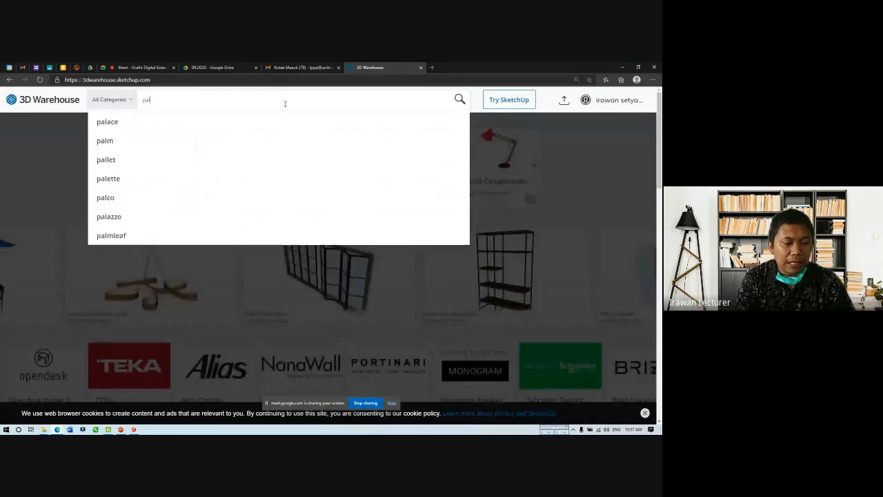
key(BackSpace)
key(BackSpace)
key(BackSpace)
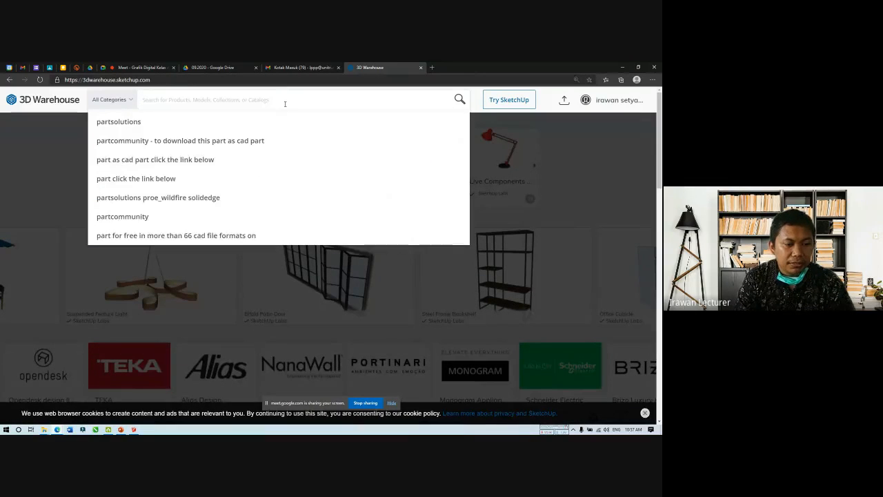
text(p)
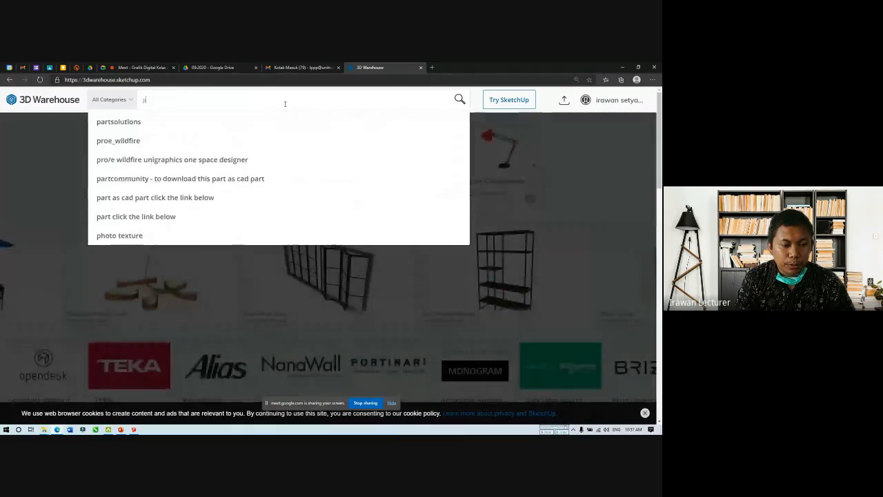
text(alem)
key(Return)
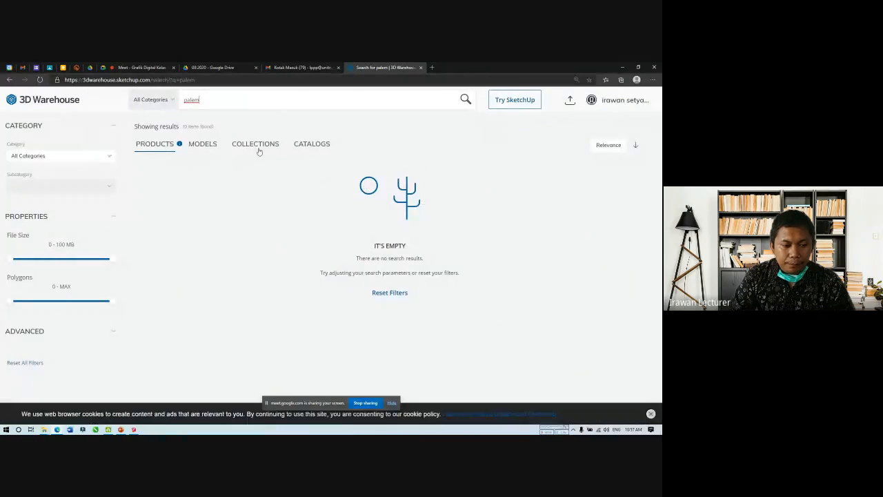
click(203, 144)
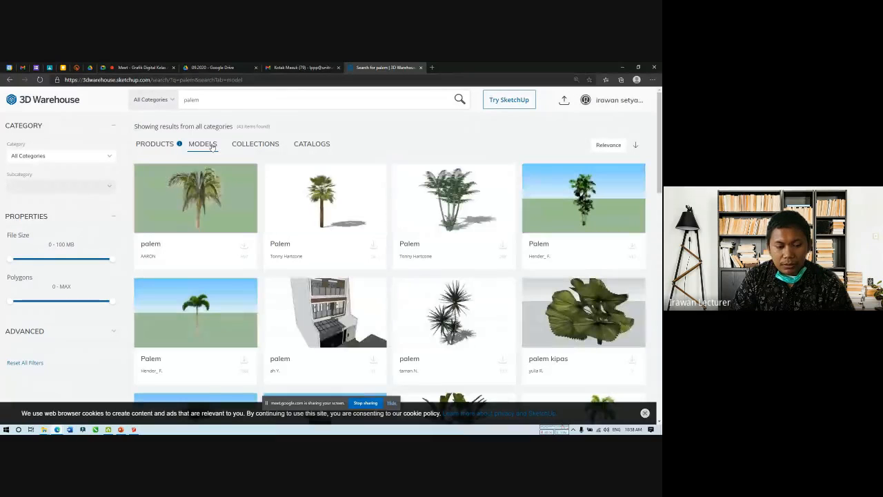
scroll(501, 276, down, 1)
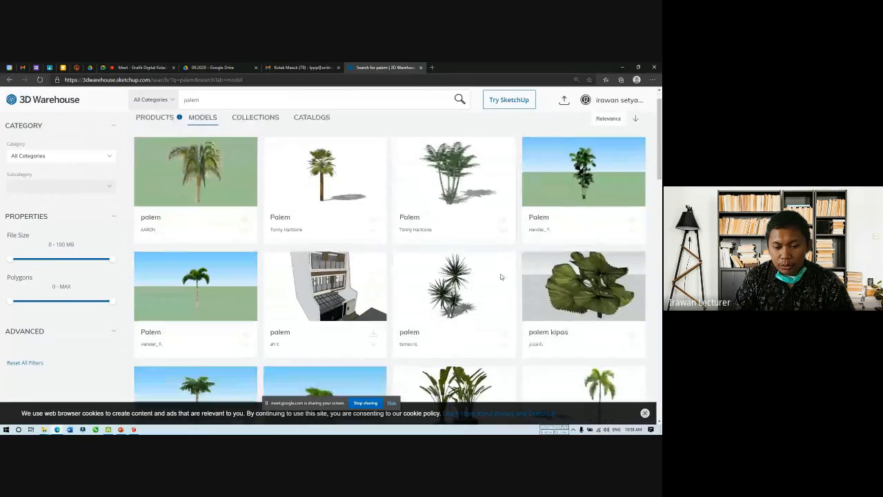
scroll(500, 276, down, 5)
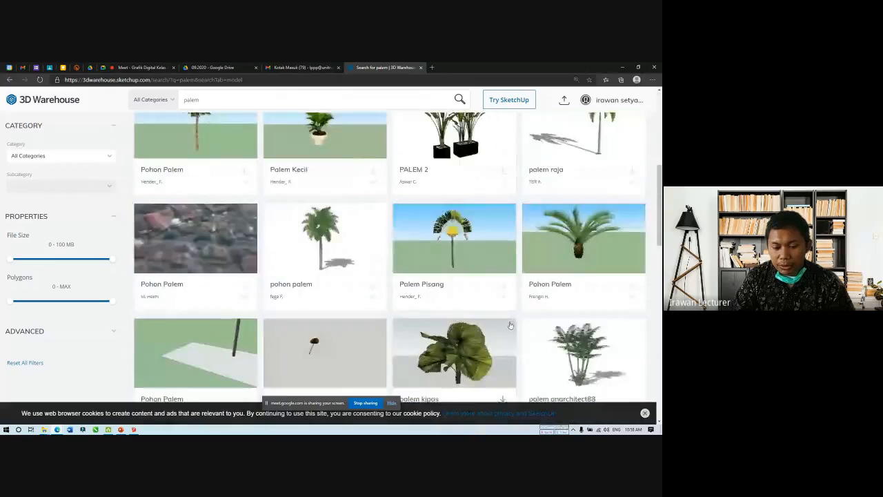
scroll(509, 325, down, 2)
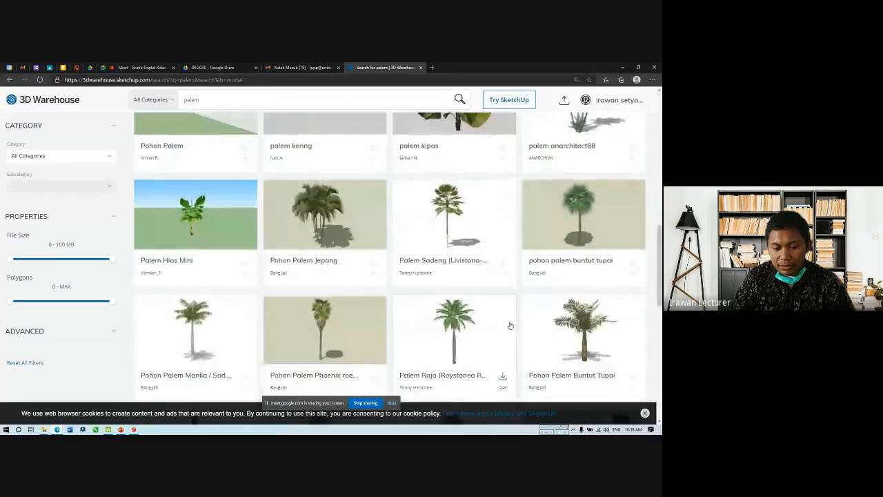
Step: Return to the tree collection folder and insert the leafless tree model 20 on the ground beside the "arsitektur lanskap" text
click(623, 67)
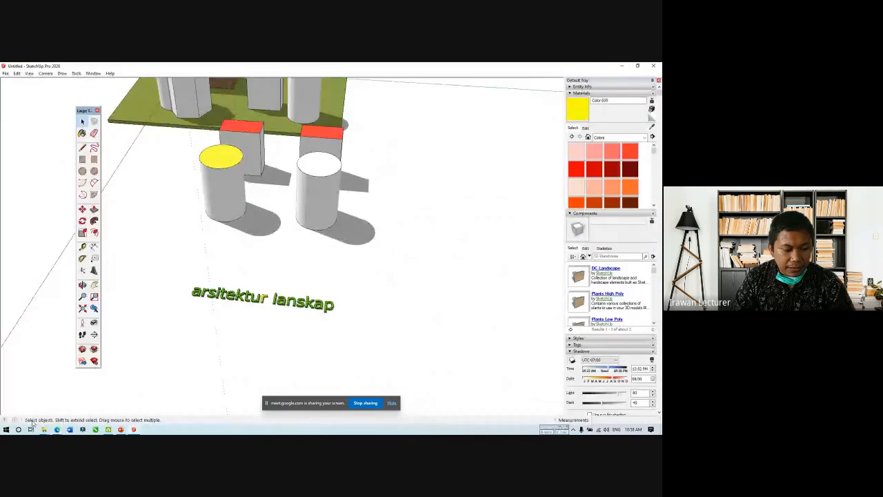
mouse_move(45, 429)
click(115, 402)
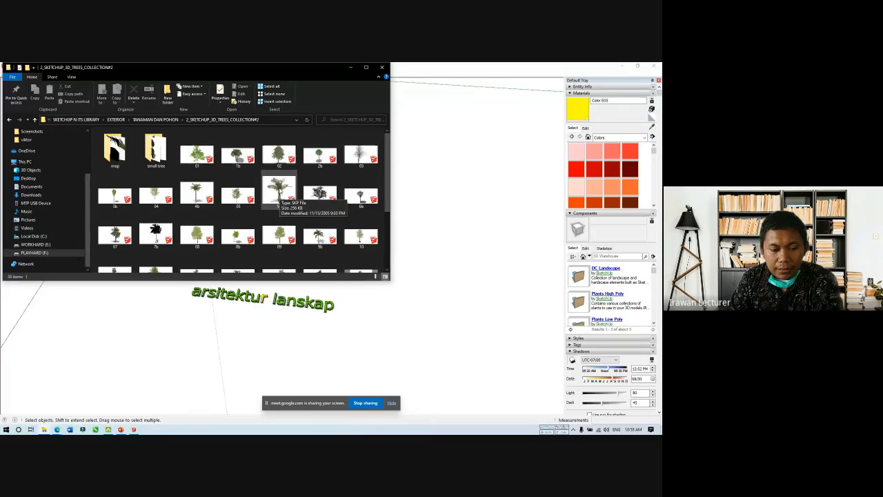
scroll(216, 218, down, 2)
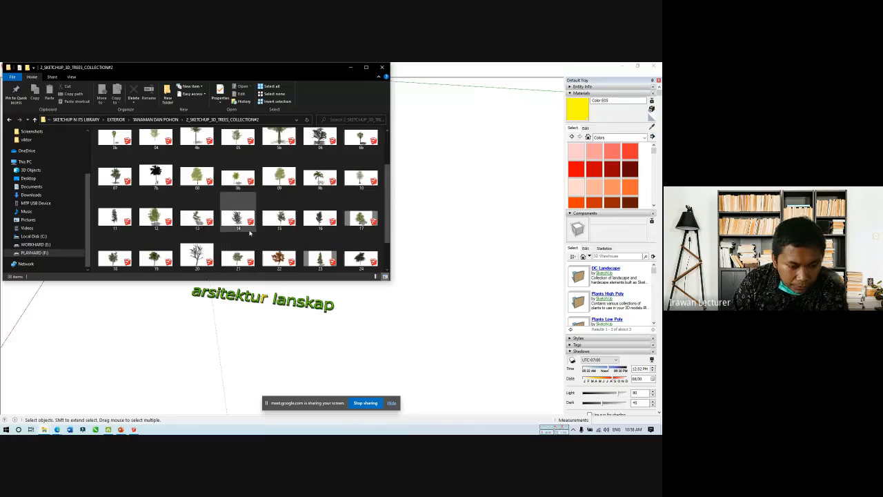
mouse_move(197, 255)
mouse_down()
mouse_move(361, 297)
mouse_move(365, 307)
mouse_up()
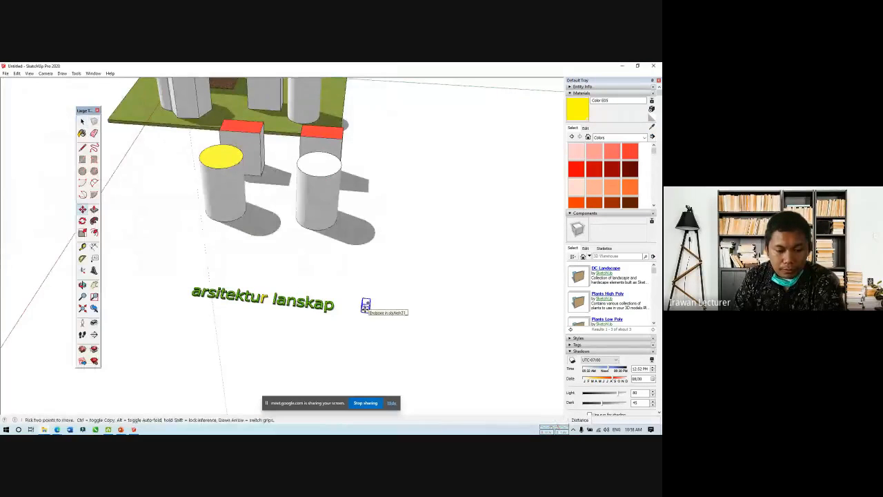
click(365, 309)
Step: Scale the inserted leafless tree up uniformly to several times its size beside the "arsitektur lanskap" text, then deselect it
scroll(378, 323, up, 10)
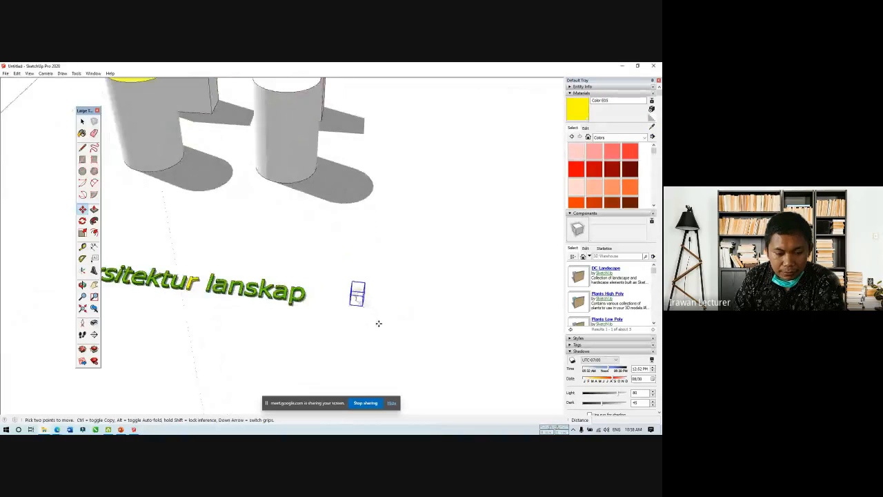
scroll(357, 295, up, 3)
scroll(358, 295, down, 8)
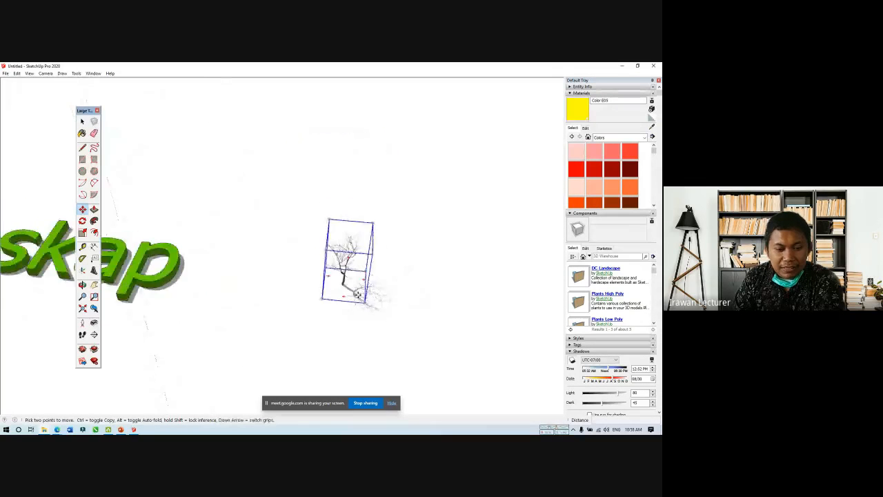
click(82, 233)
drag(336, 239, 276, 133)
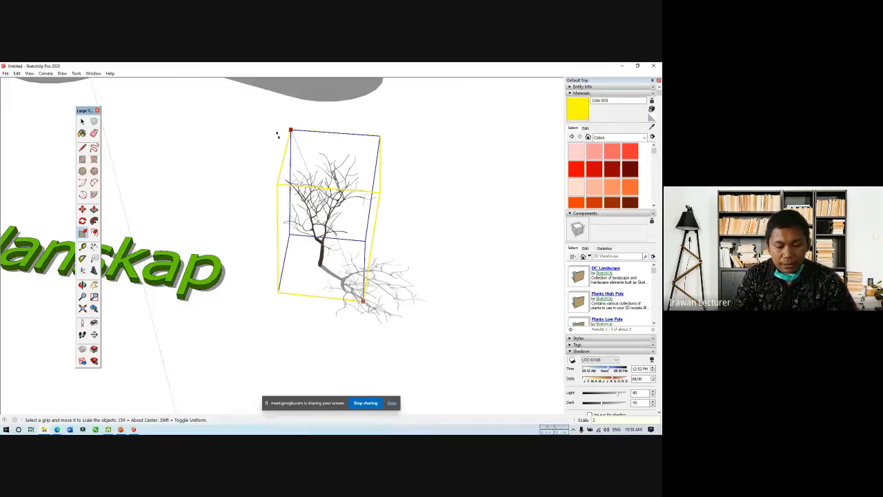
scroll(403, 202, up, 3)
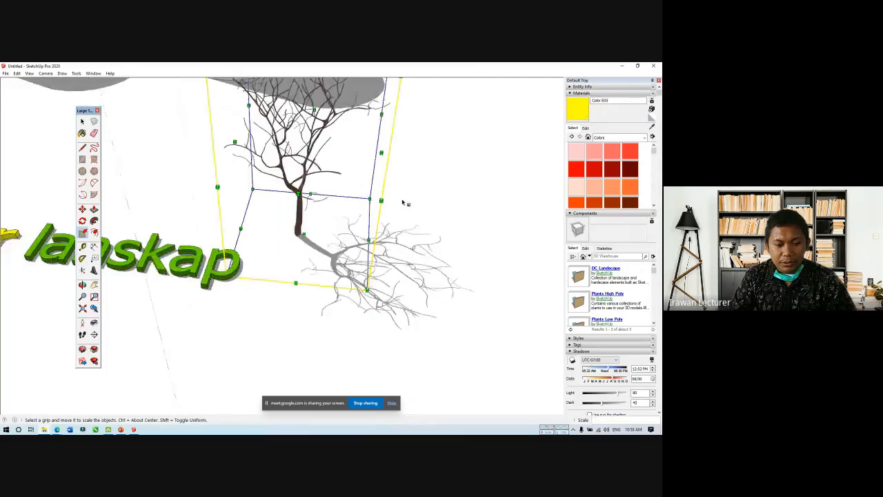
scroll(407, 207, down, 3)
middle_drag(414, 213, 261, 163)
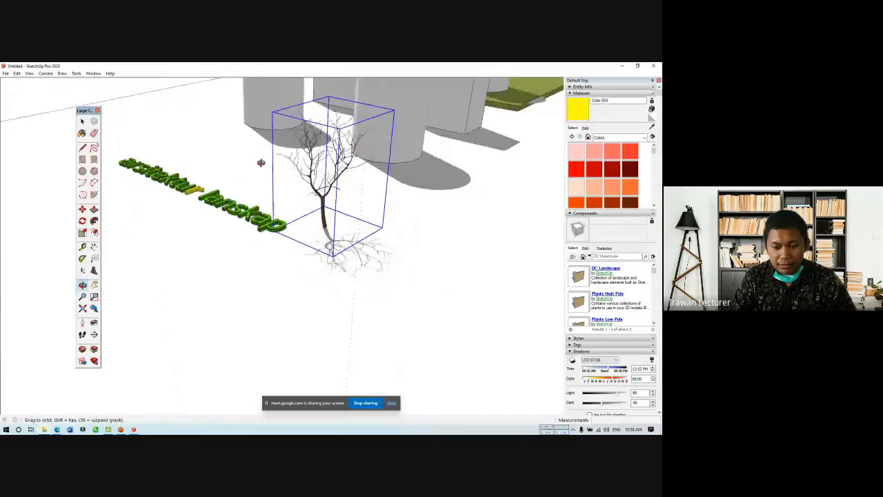
click(296, 234)
scroll(300, 195, up, 2)
middle_drag(305, 192, 361, 228)
scroll(366, 238, down, 2)
scroll(379, 262, up, 3)
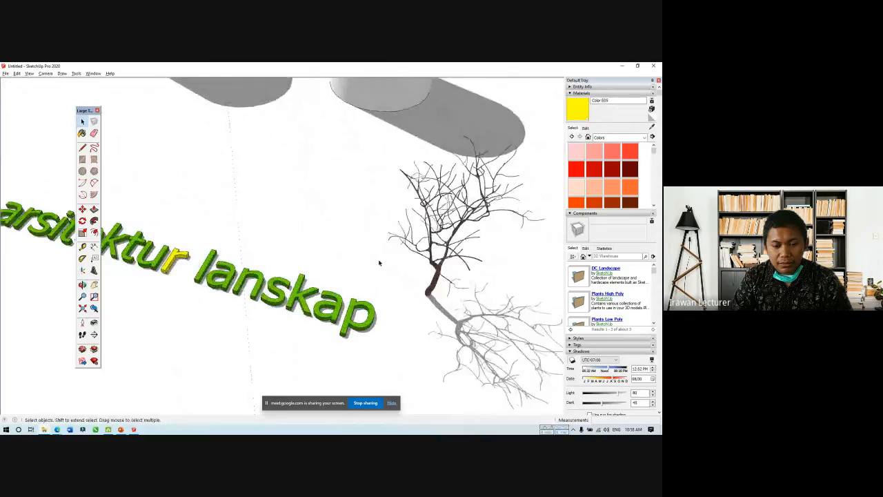
Step: Switch to the tree collection folder and insert palm model 9b on the ground in front of the "arsitektur lanskap" text
key(alt+Tab)
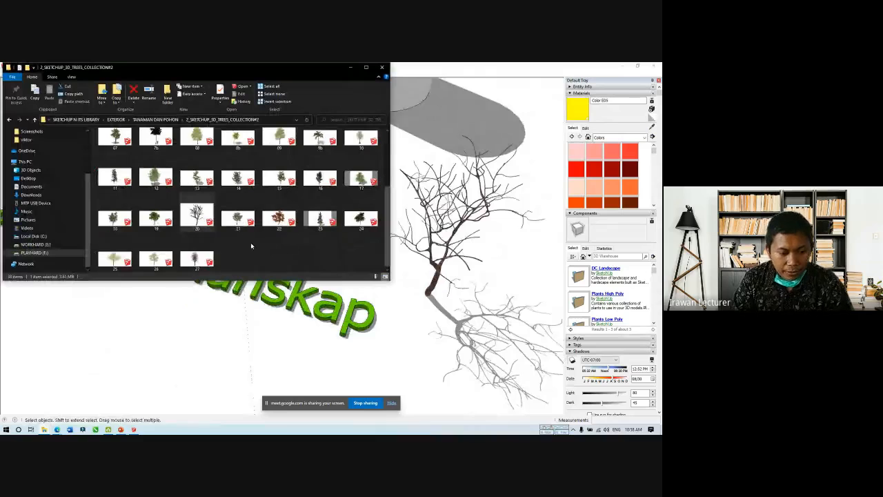
scroll(238, 219, up, 1)
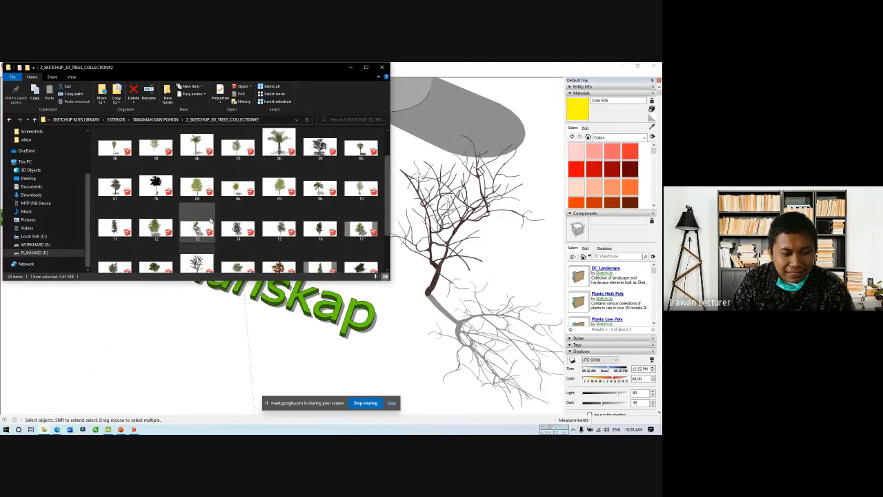
mouse_move(317, 191)
mouse_down()
mouse_move(367, 254)
mouse_move(295, 330)
mouse_up()
click(241, 343)
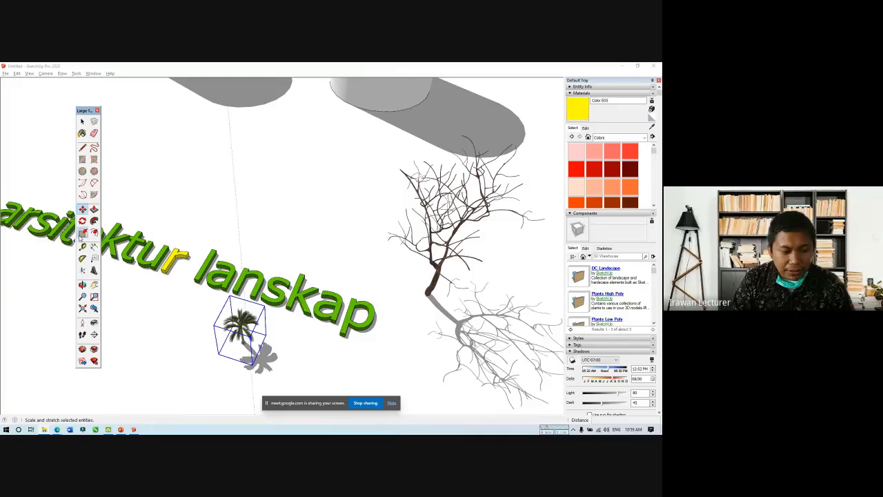
Step: Scale the palm up uniformly to several times its size and move it behind the beginning of the "arsitektur lanskap" text
click(82, 233)
drag(218, 322, 191, 98)
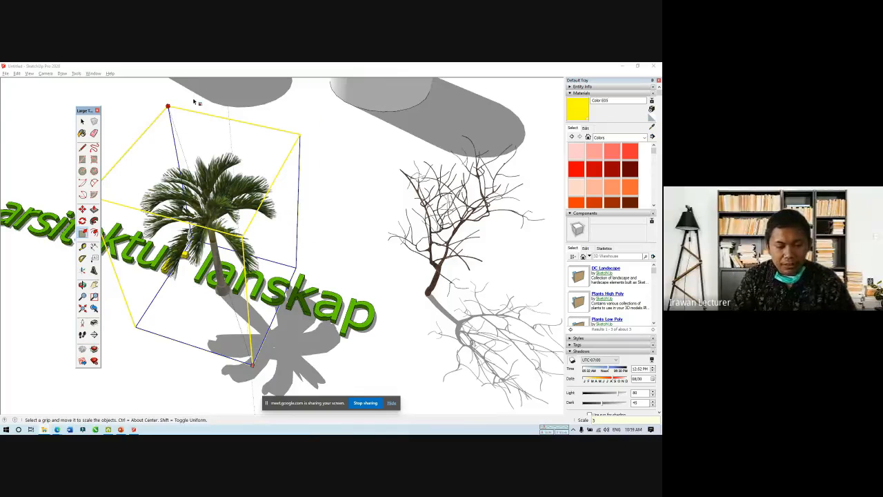
scroll(310, 207, down, 5)
key(space)
key(m)
click(276, 301)
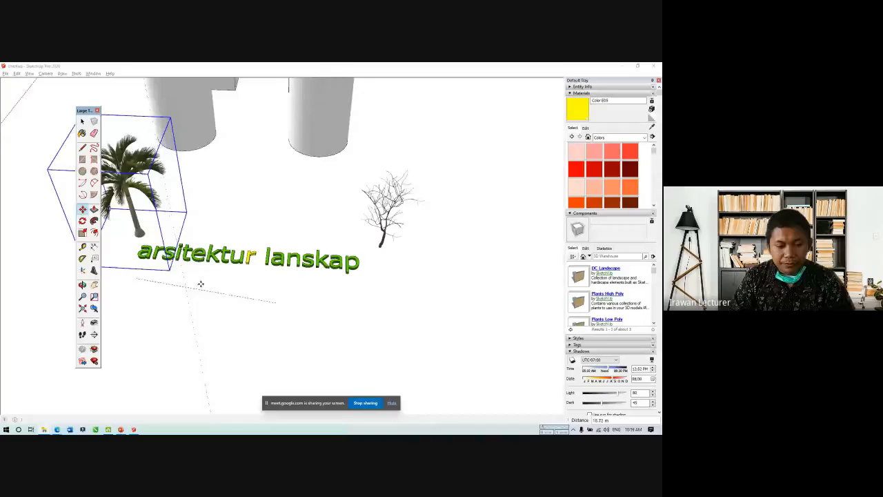
click(133, 278)
key(space)
middle_drag(369, 199, 278, 205)
click(278, 205)
Step: Switch to the file explorer, open the 3D WAREHOUSE folder of SKETCHUP N ITS LIBRARY and show its contents as large thumbnails
key(alt+Tab)
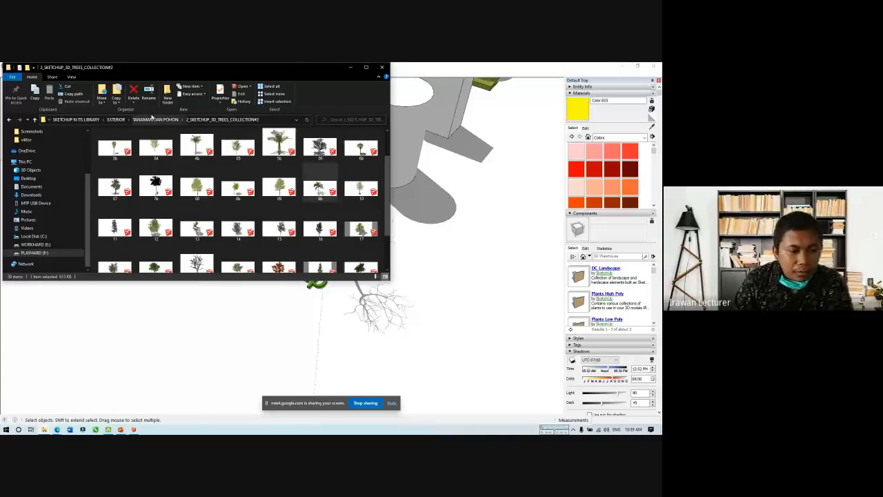
click(115, 120)
double_click(113, 141)
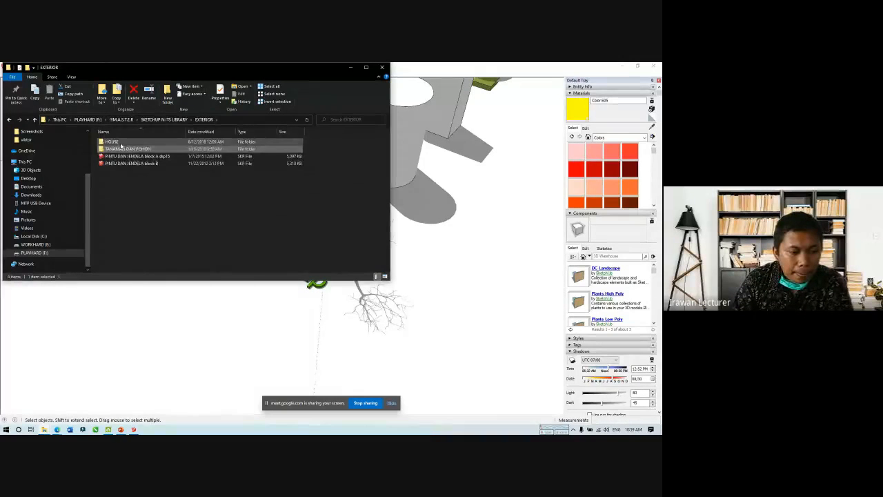
click(164, 119)
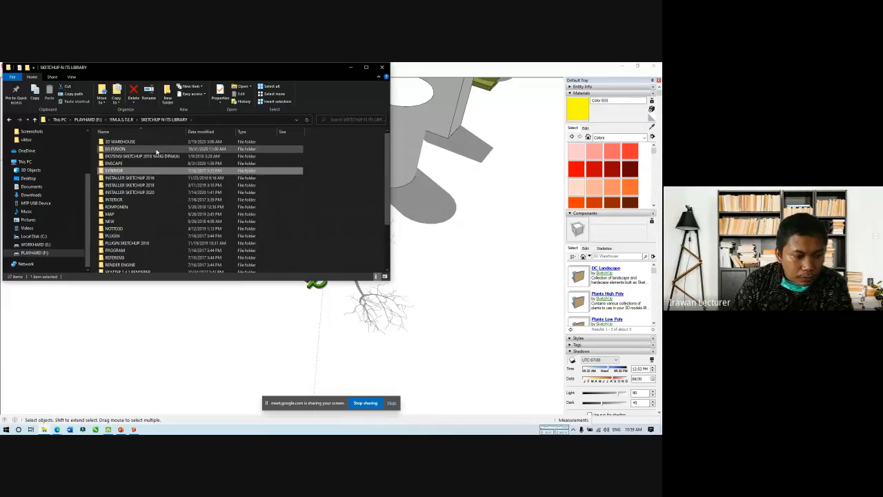
double_click(140, 143)
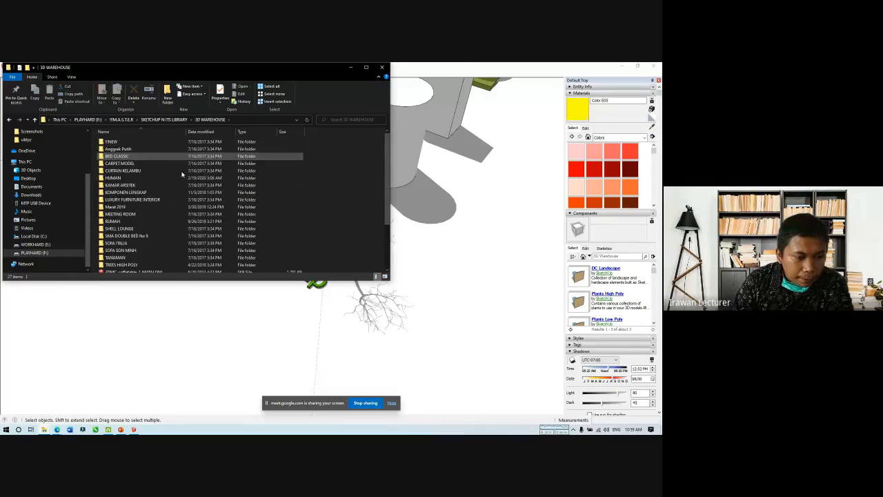
scroll(150, 207, down, 1)
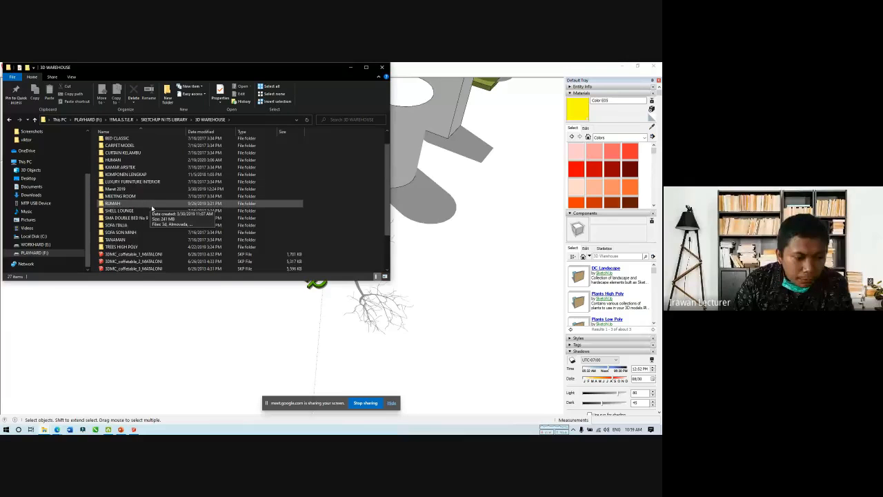
scroll(152, 208, down, 2)
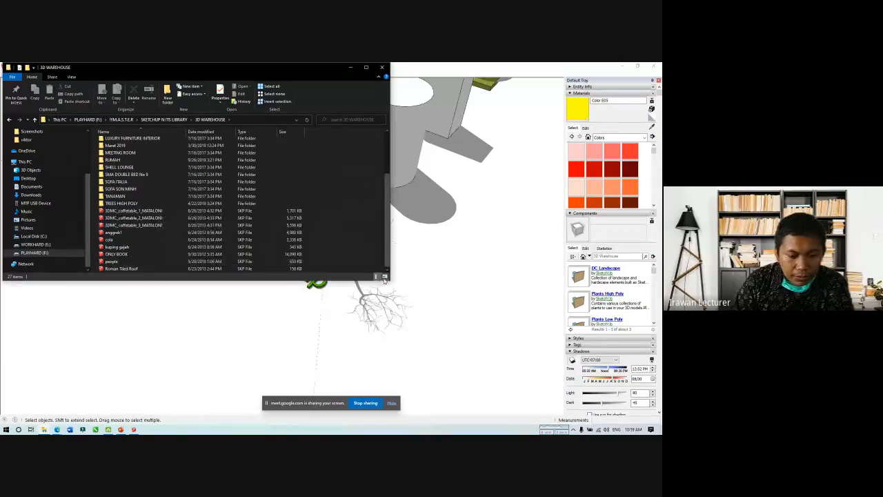
click(384, 276)
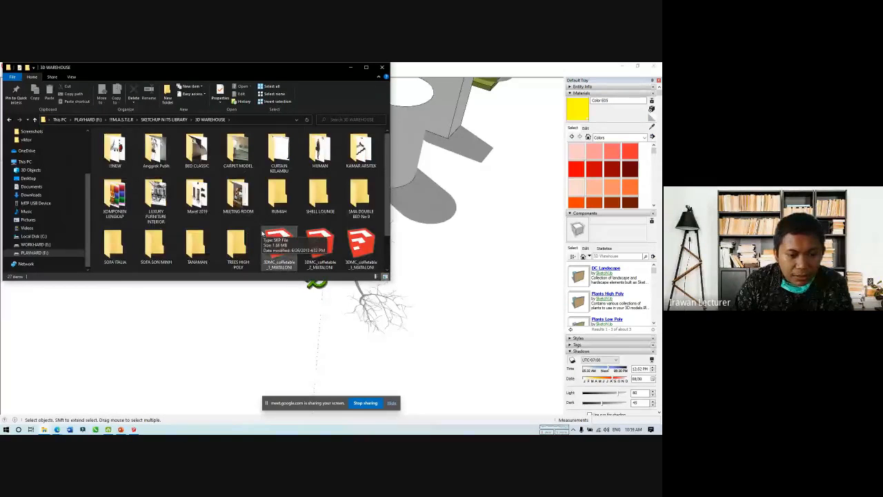
Step: Look through the files in the HUMAN folder and return to the 3D WAREHOUSE folder
click(318, 158)
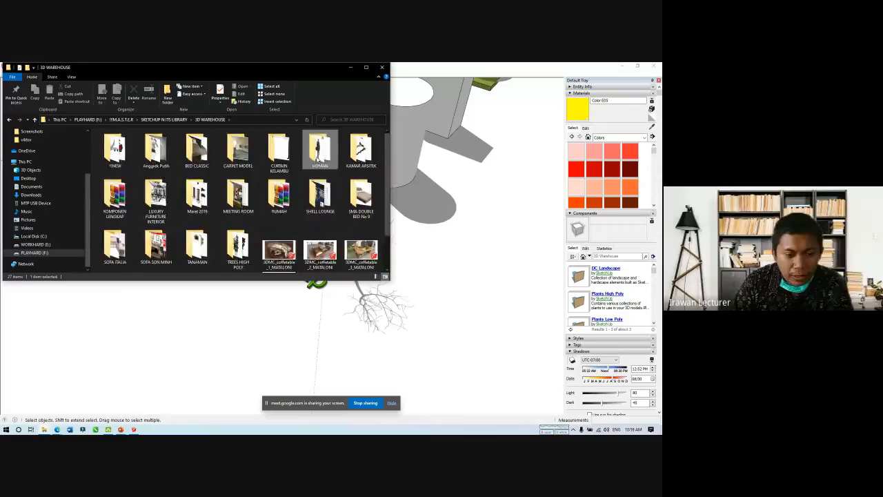
double_click(316, 157)
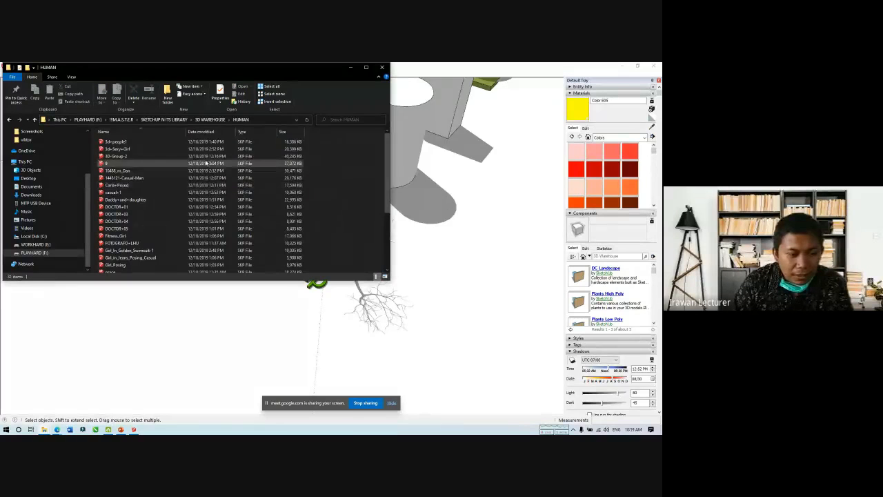
click(210, 119)
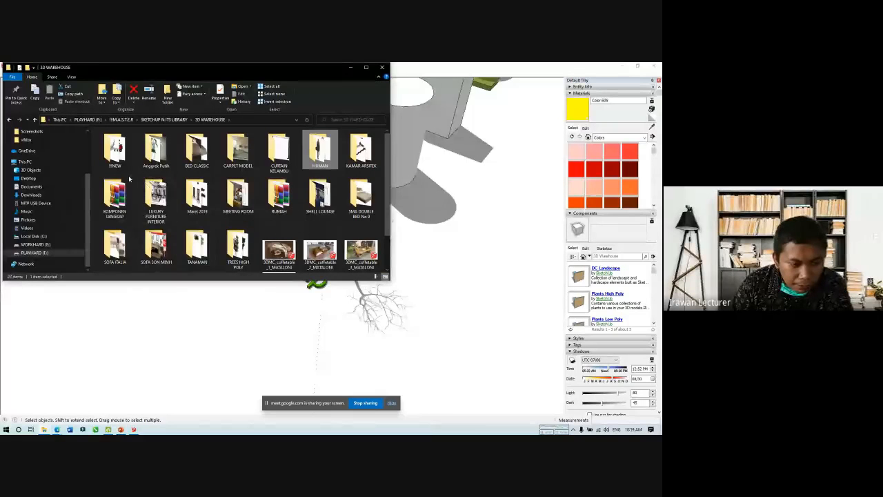
Step: Open the !!NEW folder as thumbnails and insert the scooterhonda model on the ground beside the leafless tree, returning to the SketchUp model
double_click(115, 150)
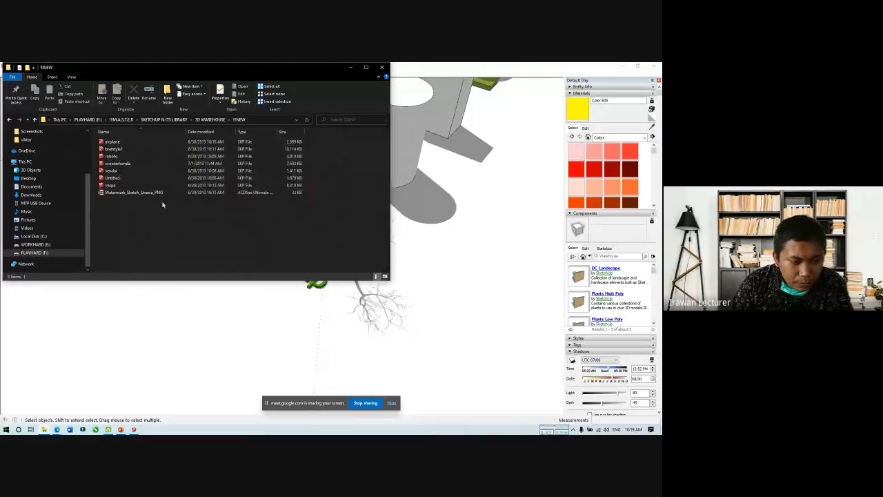
click(384, 276)
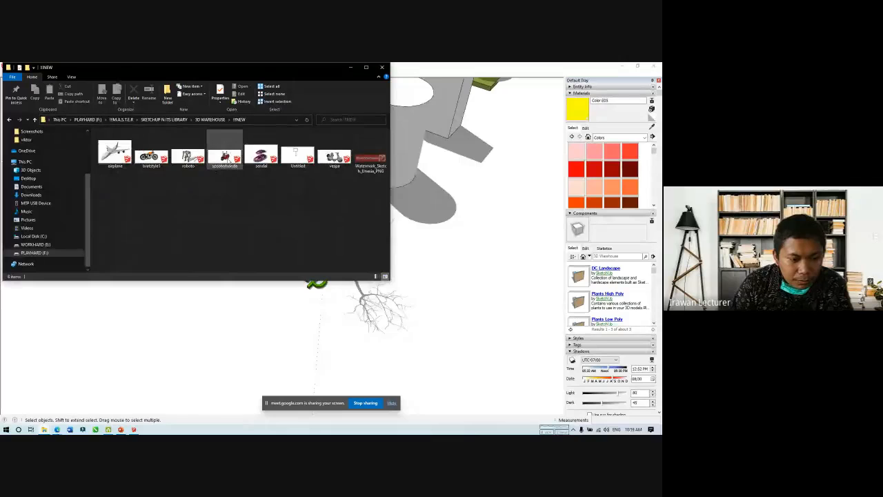
click(226, 155)
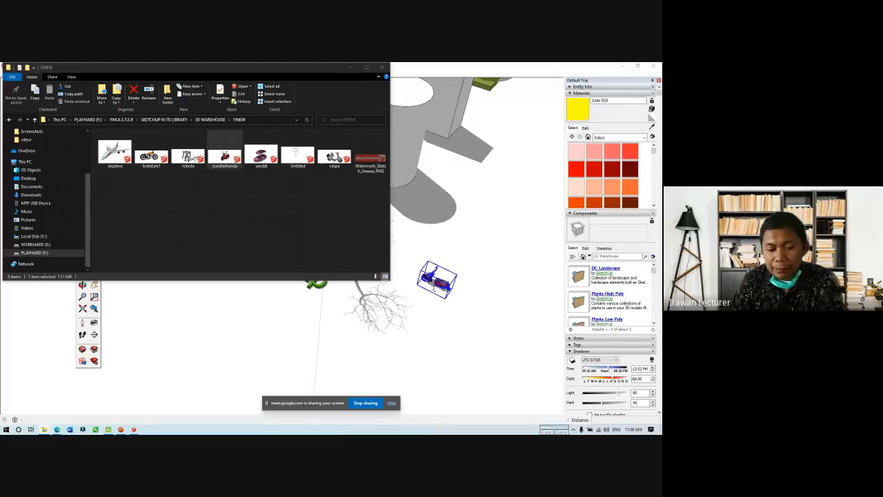
click(442, 283)
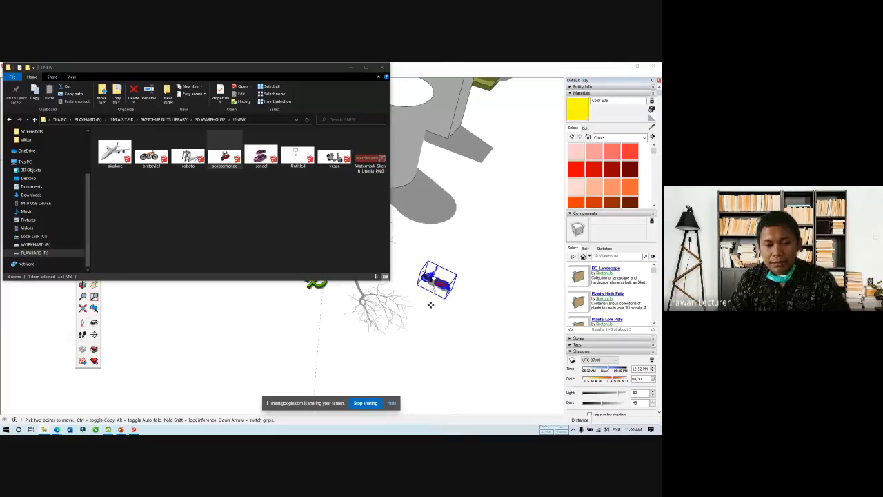
click(387, 88)
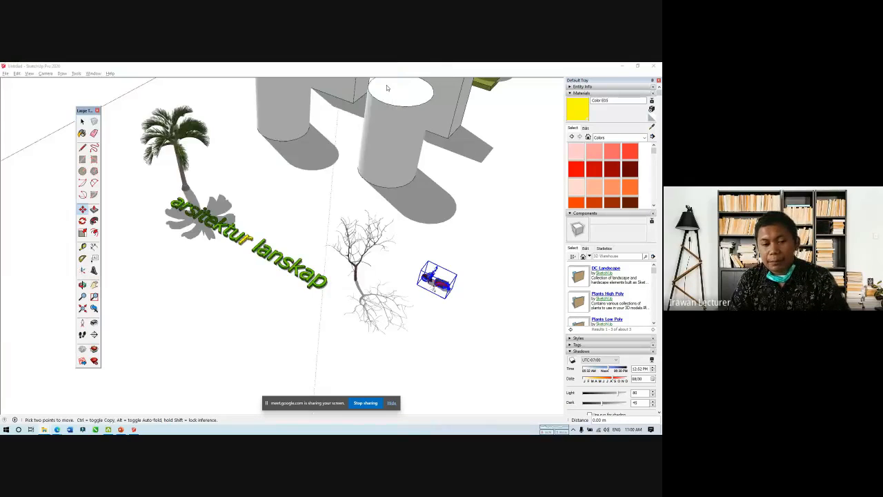
Step: Move the scooter about 9.05 m to the foot of the leafless tree
click(430, 331)
scroll(430, 327, up, 5)
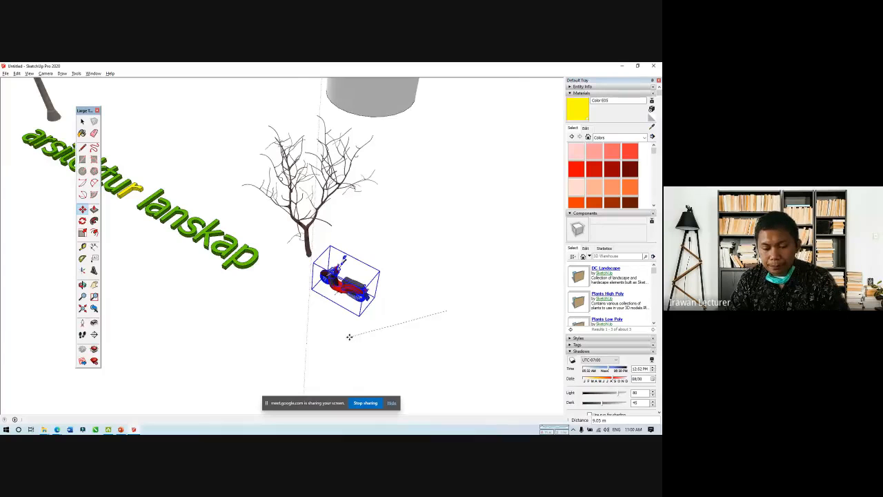
click(349, 337)
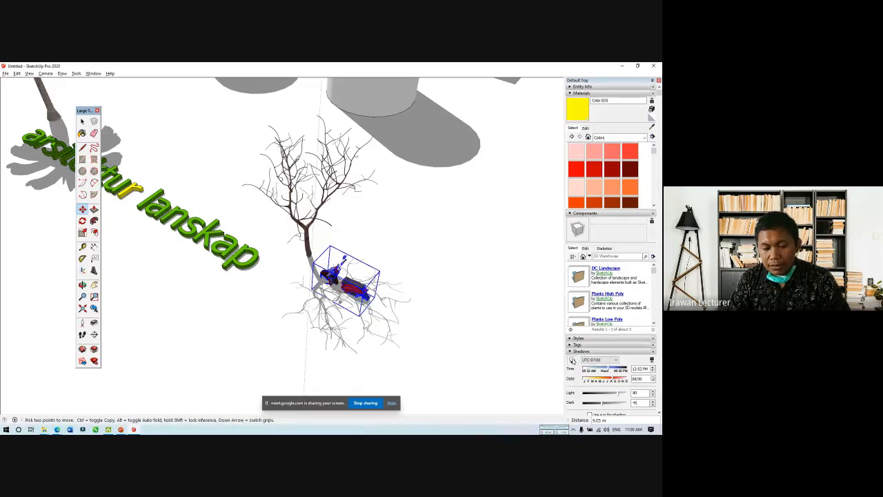
Step: Turn off the shadows in the model, inspect the scooter up close and clear the selection
click(572, 360)
middle_drag(333, 290, 473, 296)
scroll(323, 229, up, 3)
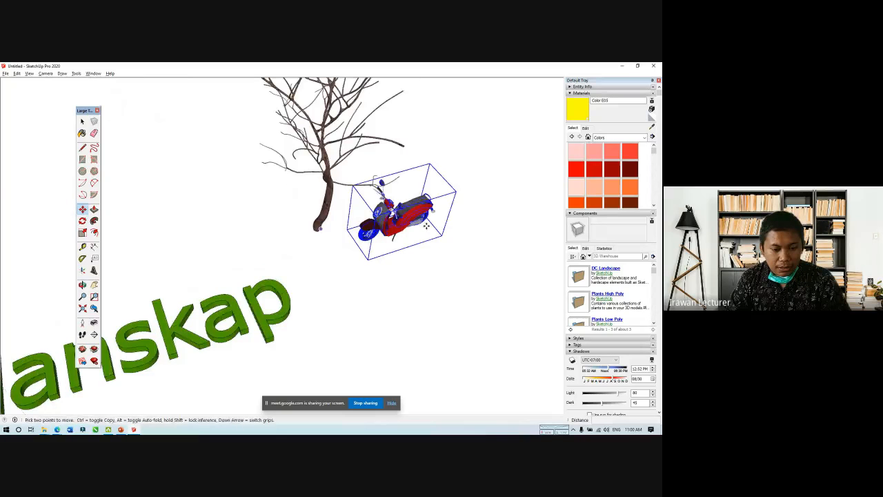
mouse_move(426, 226)
middle_down()
mouse_move(343, 120)
mouse_move(246, 115)
mouse_move(404, 252)
middle_up()
scroll(405, 256, down, 2)
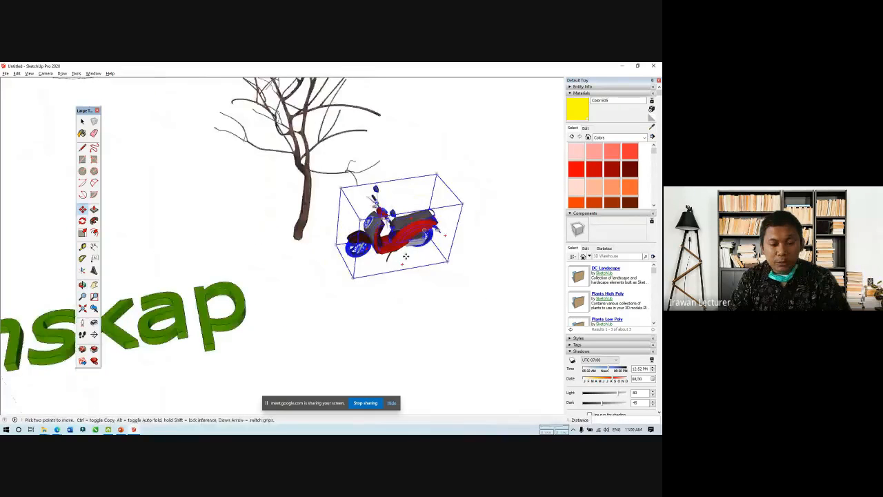
scroll(406, 256, down, 3)
middle_drag(339, 250, 327, 297)
key(space)
click(327, 297)
Step: Examine the whole scene with the coloured solids, the 3D text, both trees and the scooter from several distances and angles
scroll(328, 297, up, 1)
scroll(393, 285, down, 4)
scroll(394, 286, down, 3)
scroll(291, 198, up, 2)
scroll(290, 198, down, 1)
mouse_move(290, 198)
middle_down()
mouse_move(165, 203)
mouse_move(216, 206)
mouse_move(339, 264)
mouse_move(227, 235)
mouse_move(292, 264)
mouse_move(331, 297)
middle_up()
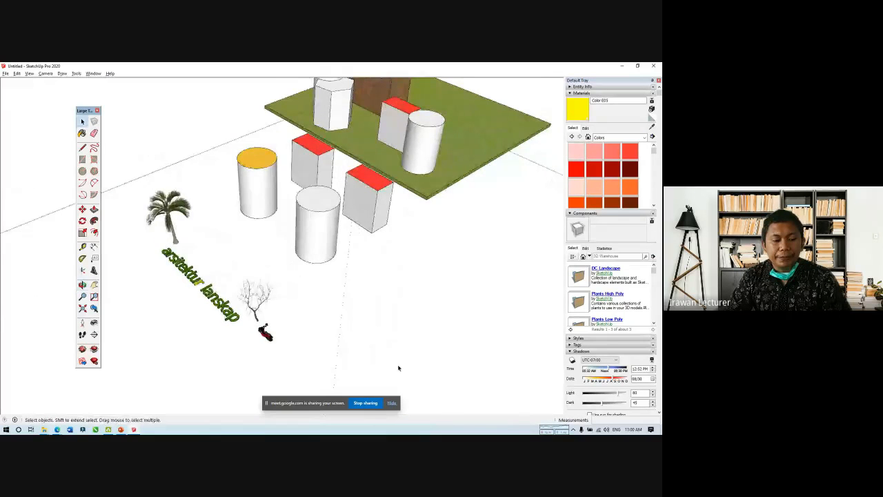
scroll(398, 368, down, 3)
scroll(292, 256, up, 4)
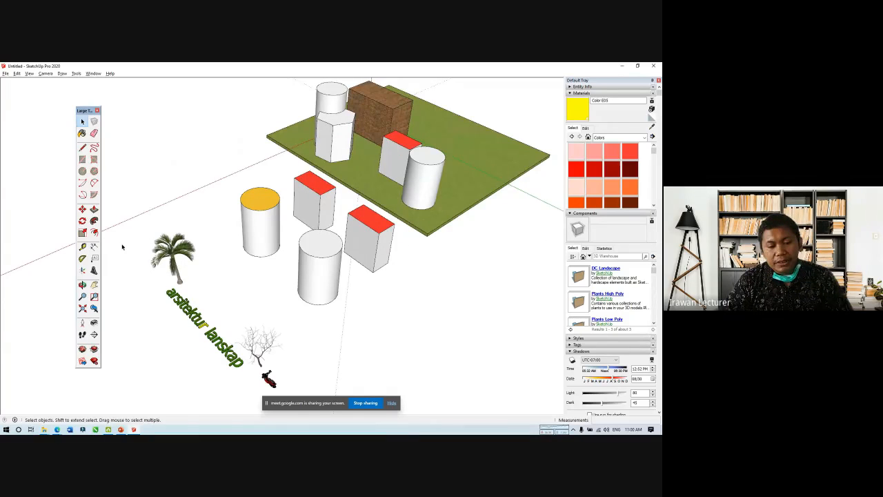
scroll(122, 247, down, 2)
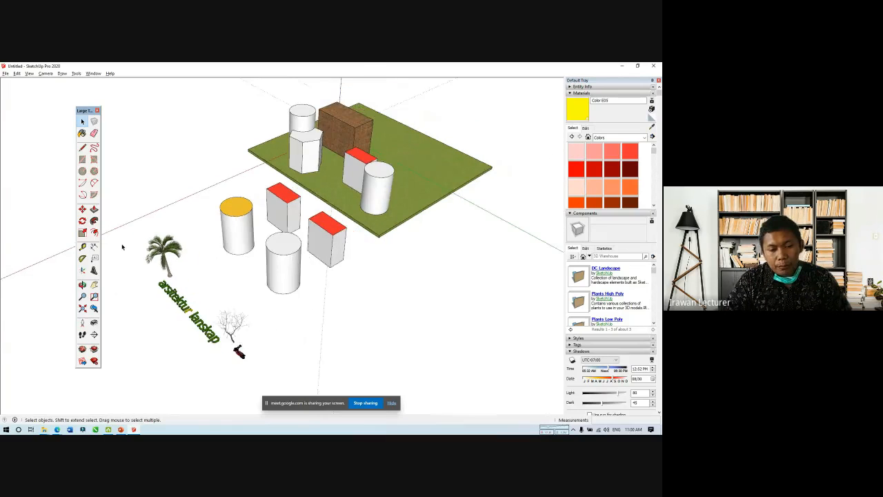
scroll(122, 247, down, 2)
middle_drag(122, 247, 263, 290)
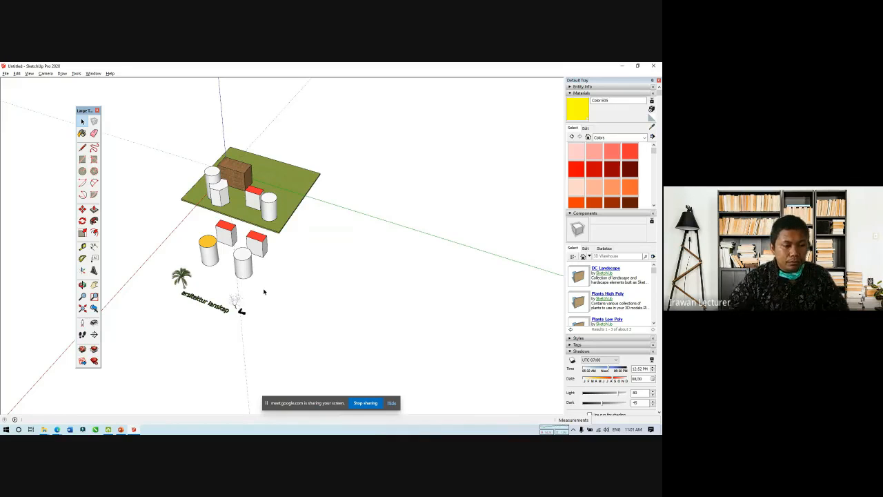
key(l)
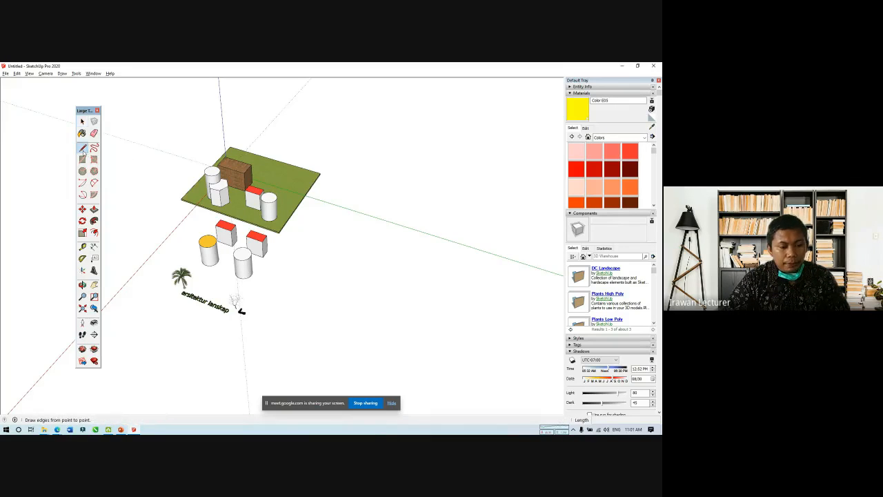
scroll(304, 240, down, 2)
scroll(327, 258, up, 3)
click(338, 234)
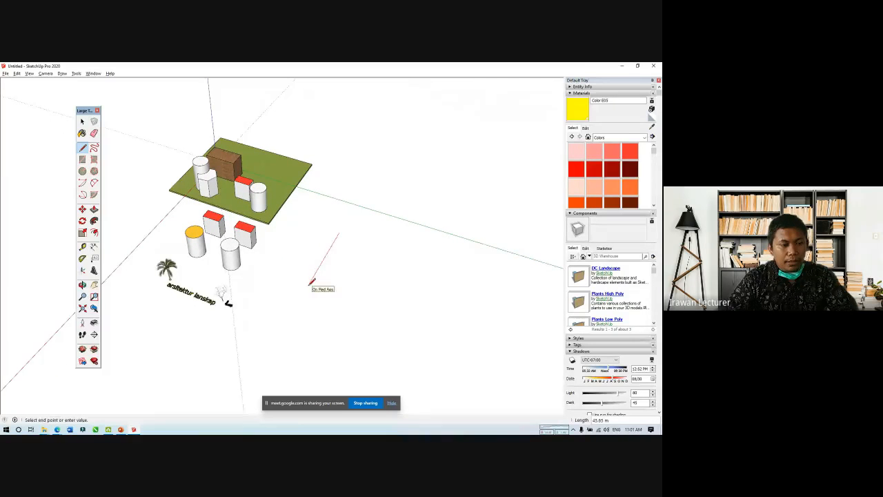
key(Escape)
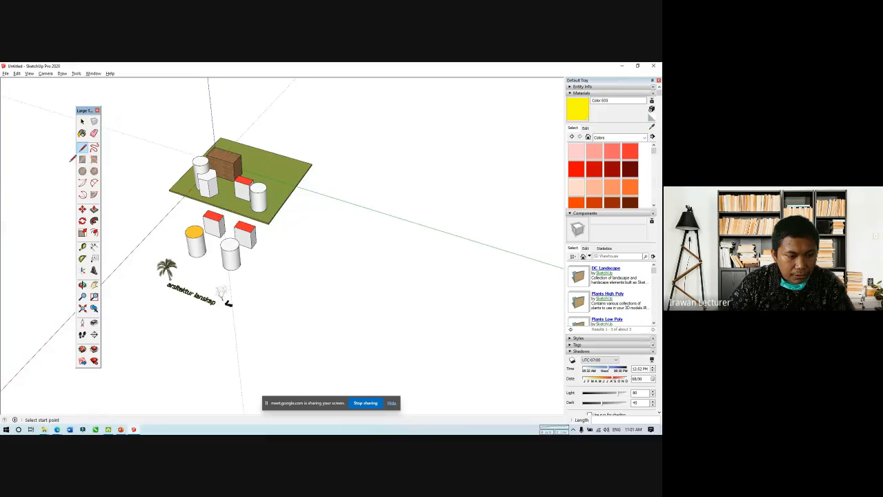
Step: Dock the Large Tool Set at the edge of the workspace and add the Views toolbar directly beneath it
drag(82, 111, 4, 81)
right_click(17, 351)
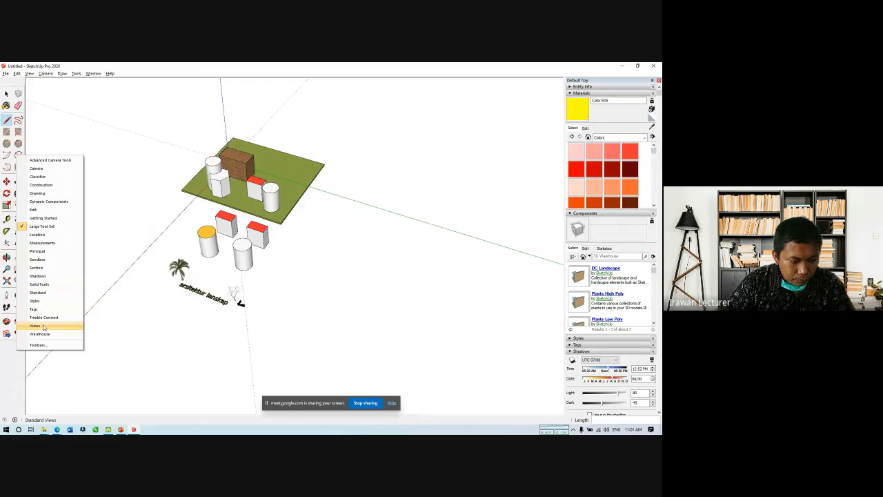
click(46, 326)
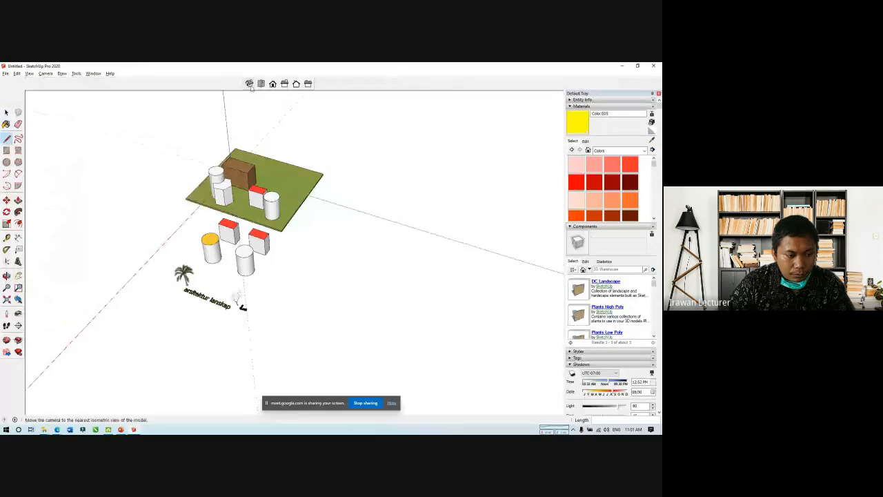
drag(248, 82, 14, 363)
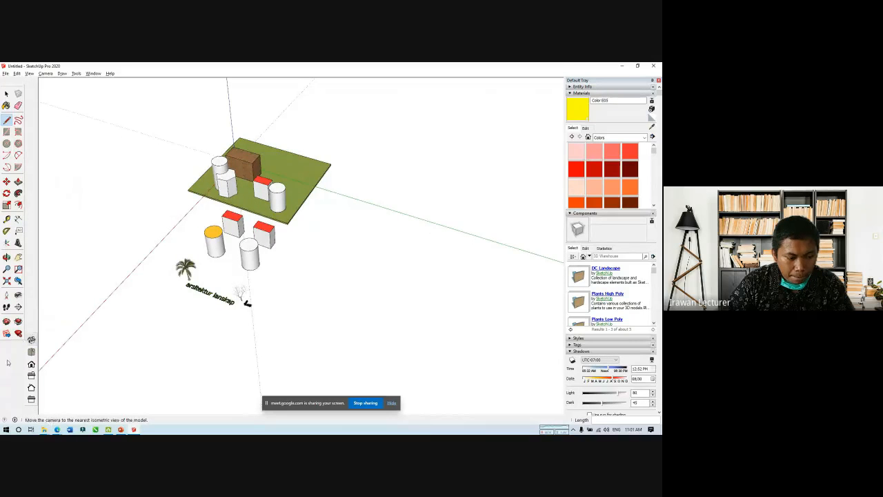
drag(31, 335, 22, 352)
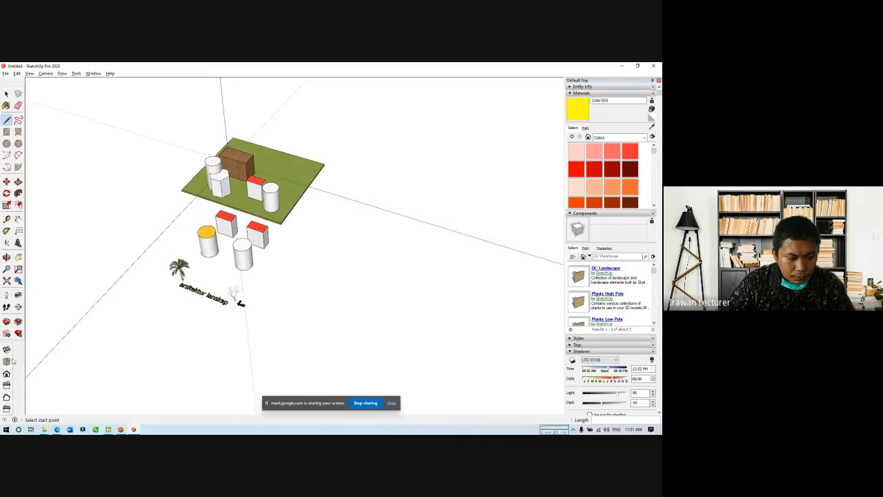
Step: Switch the model to the standard Top view
click(7, 361)
scroll(221, 217, down, 3)
scroll(287, 228, up, 3)
click(300, 192)
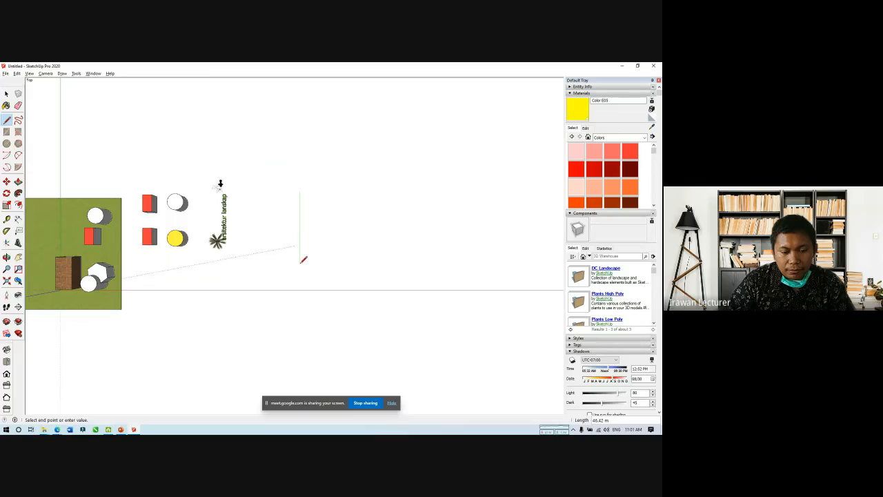
scroll(302, 262, up, 1)
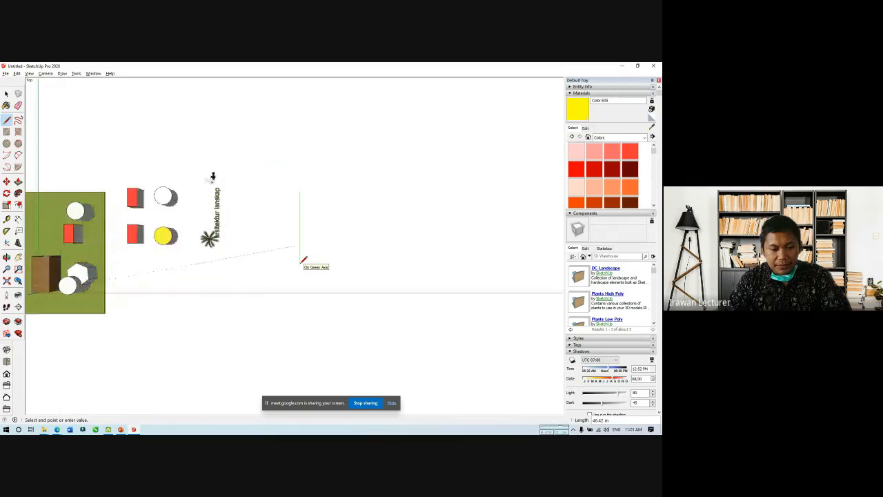
scroll(302, 262, up, 2)
key(Escape)
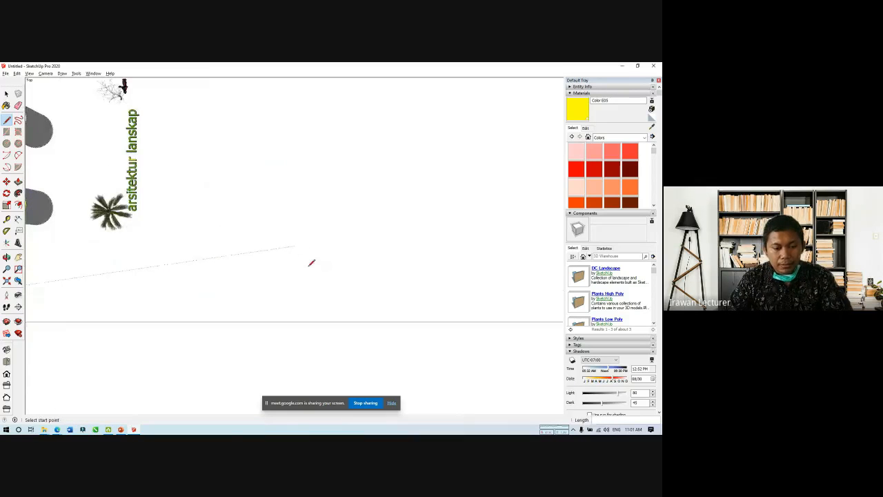
Step: Draw a 6 m line along the red axis on empty ground beside the 3D text, continued by a perpendicular 10 m line along the green axis
click(293, 267)
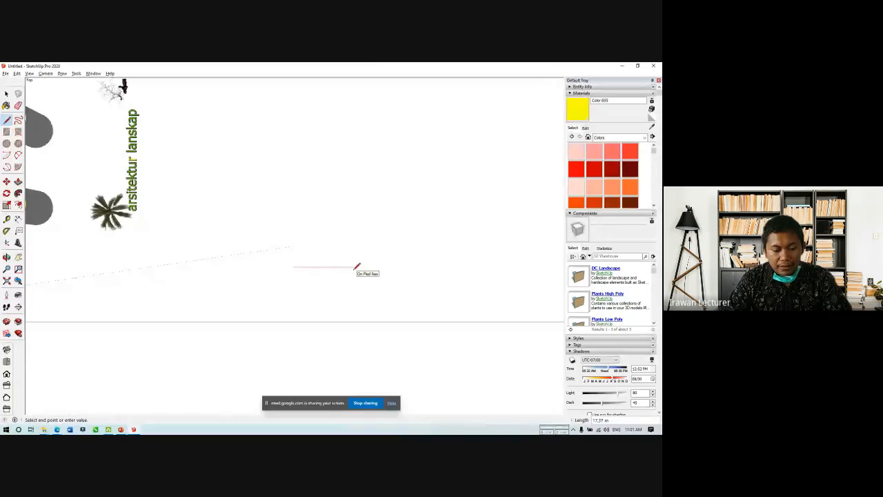
scroll(357, 267, up, 2)
text(6)
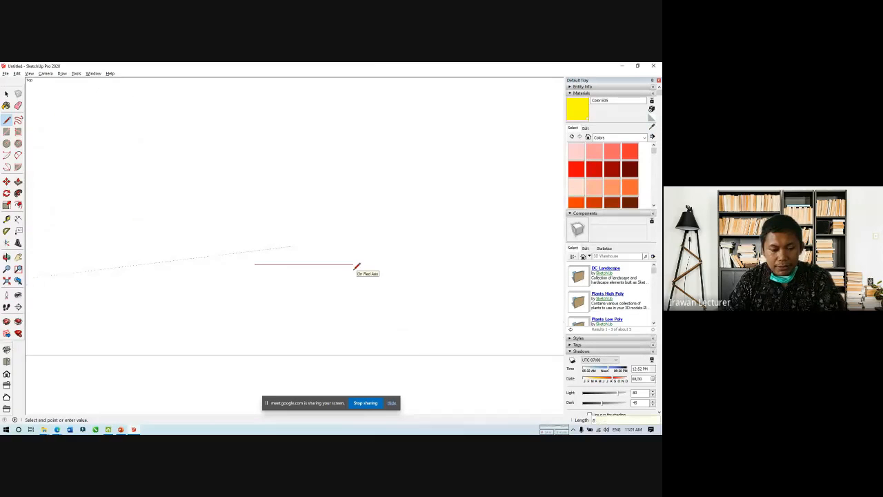
key(Return)
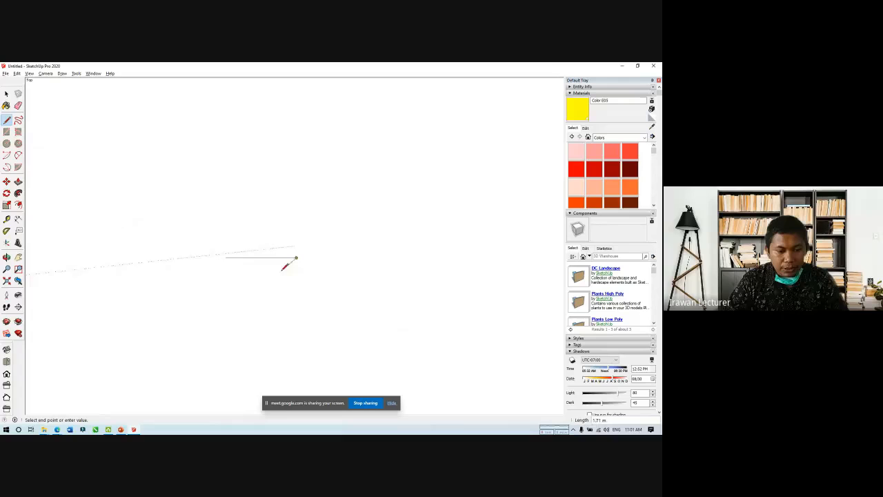
text(10)
key(Return)
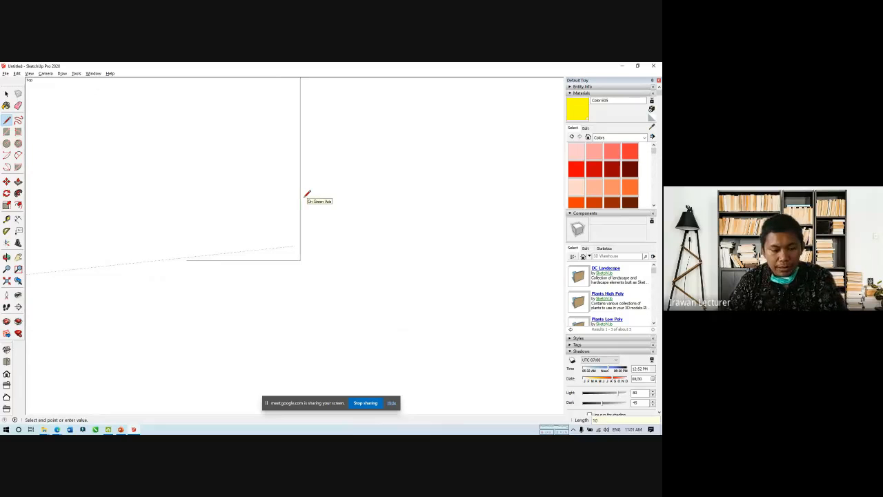
Step: Close the L-shaped lines into a 6 by 10 m rectangle spanning their two free endpoints
scroll(304, 263, down, 2)
scroll(302, 256, down, 1)
click(6, 131)
scroll(301, 187, up, 3)
click(179, 319)
key(Escape)
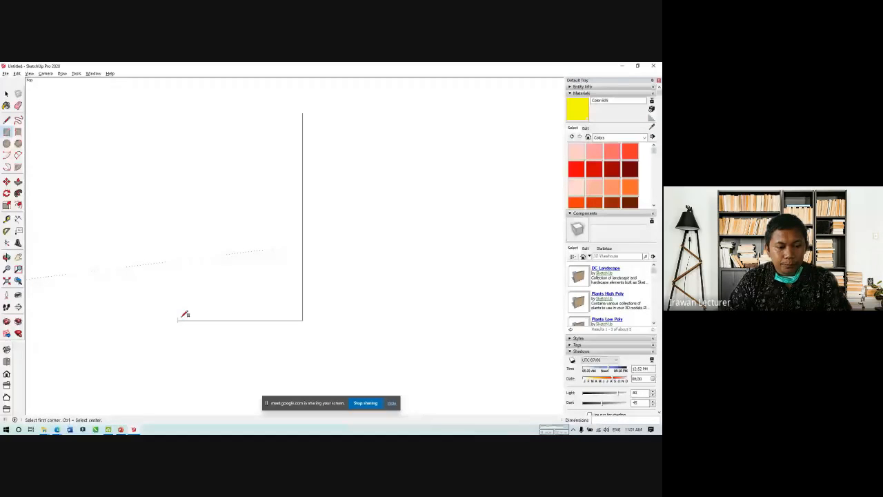
click(179, 319)
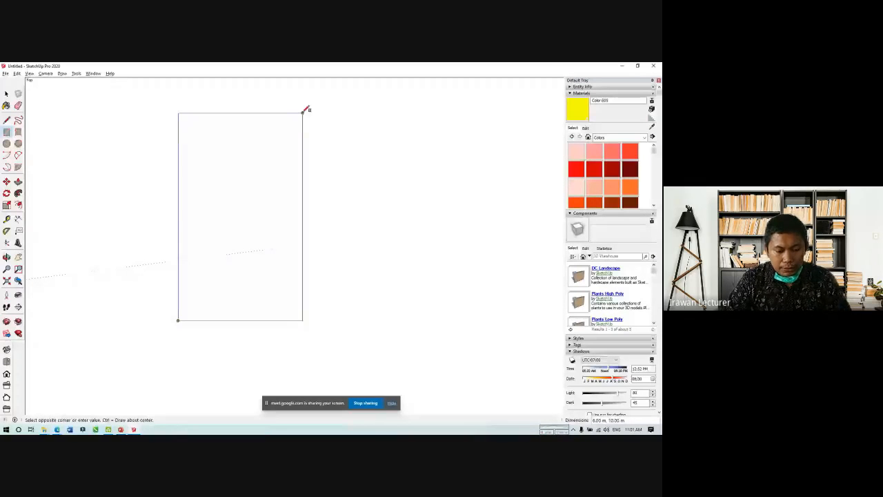
click(302, 113)
key(space)
Step: Draw a dividing line across the full width of the rectangle, 3 m above its lower edge
text(l)
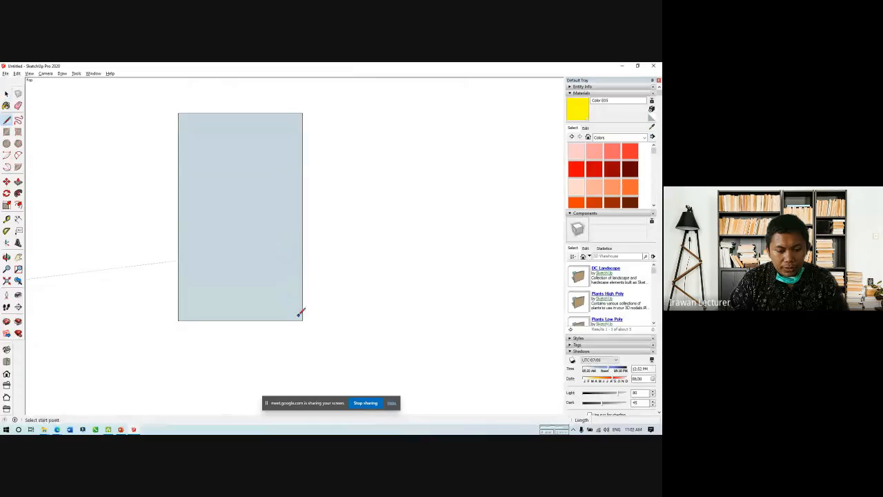
text(3)
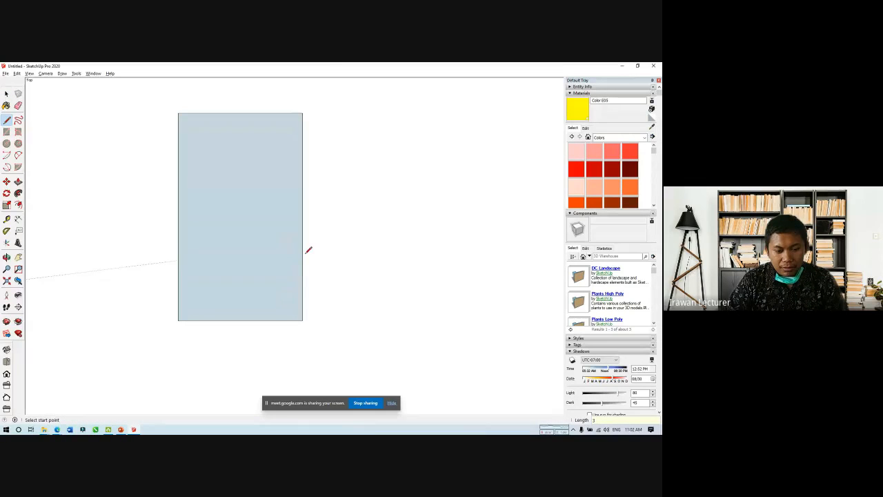
click(303, 257)
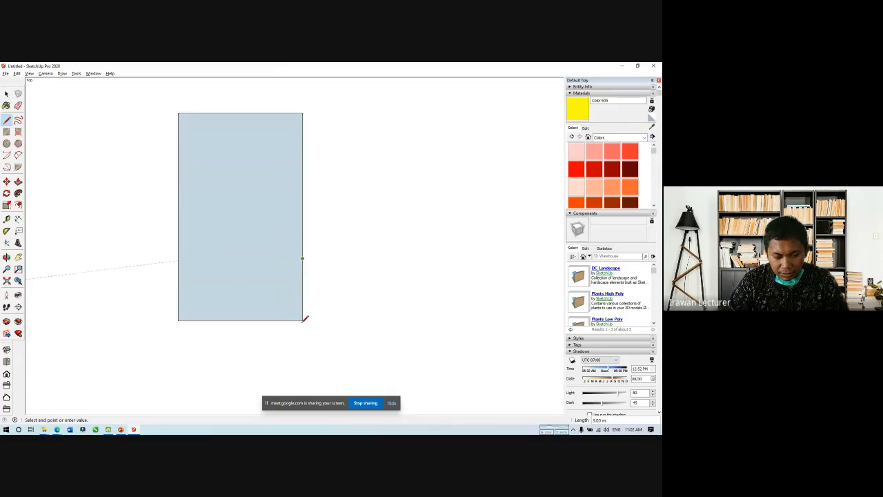
click(179, 259)
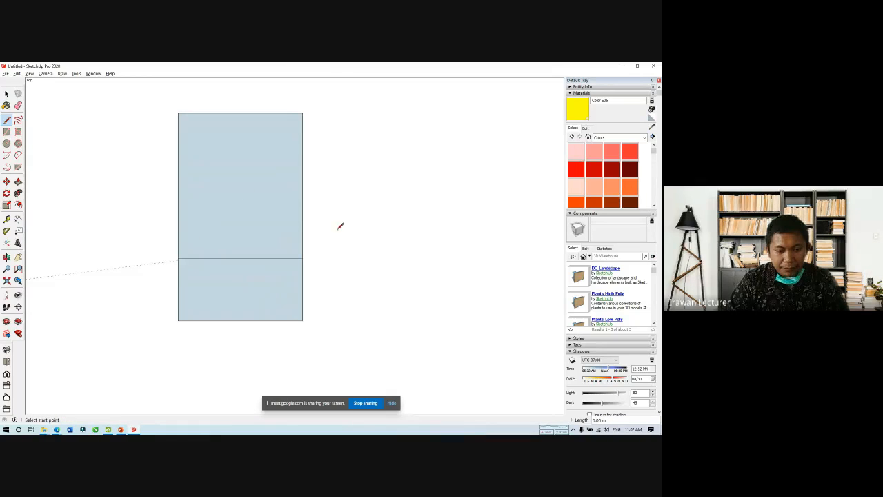
Step: Draw a second line across the rectangle's full width, 4 m above the first dividing line
click(303, 258)
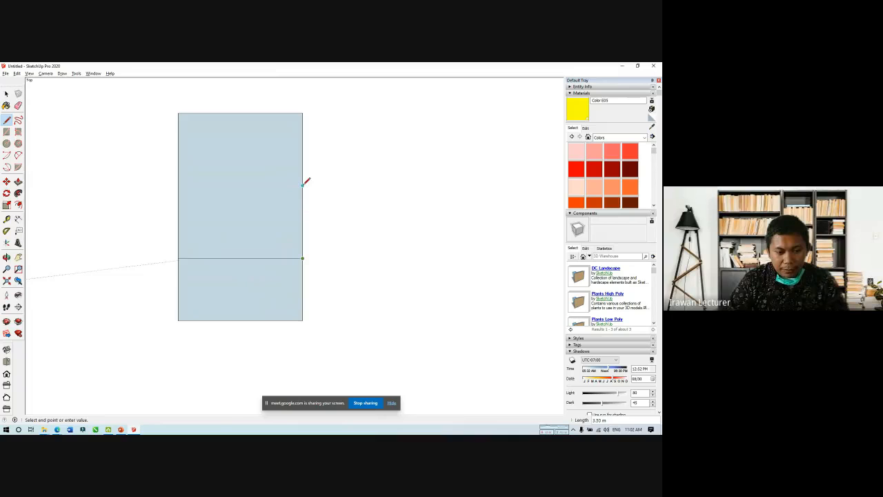
text(4)
key(Return)
click(303, 175)
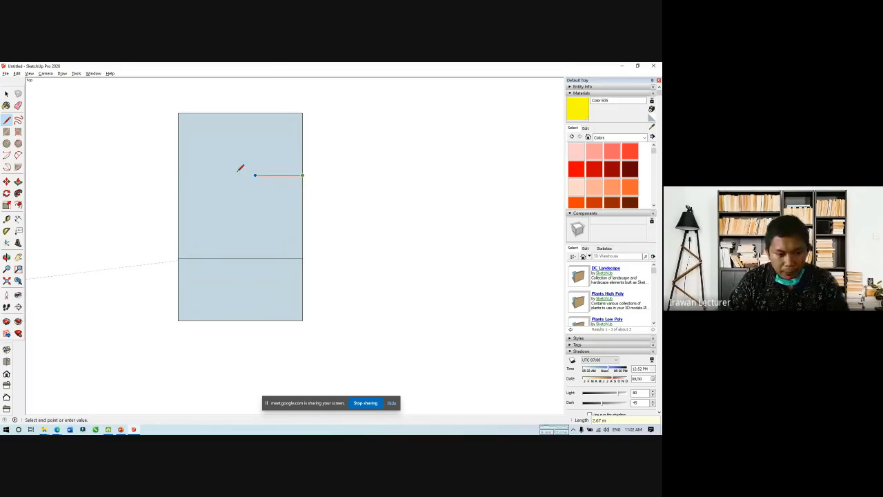
click(186, 174)
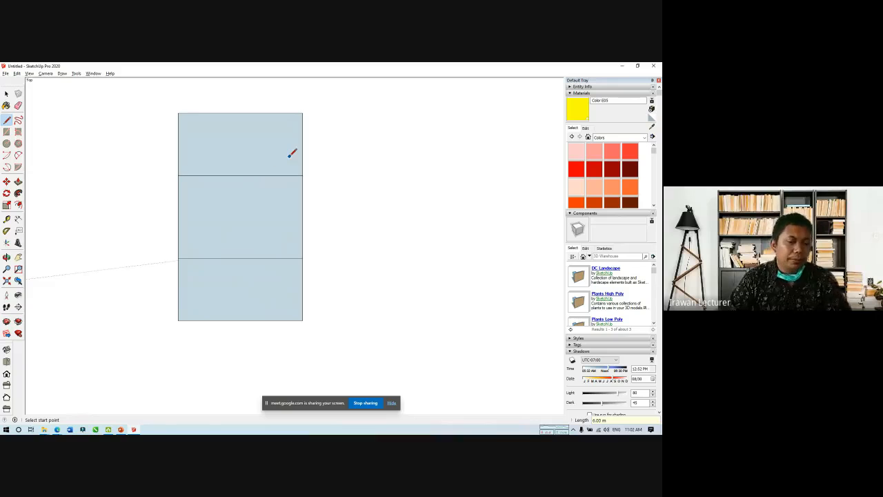
Step: Split the upper and lower bands in half with 3 m lines between the midpoints of their long edges
scroll(266, 126, up, 3)
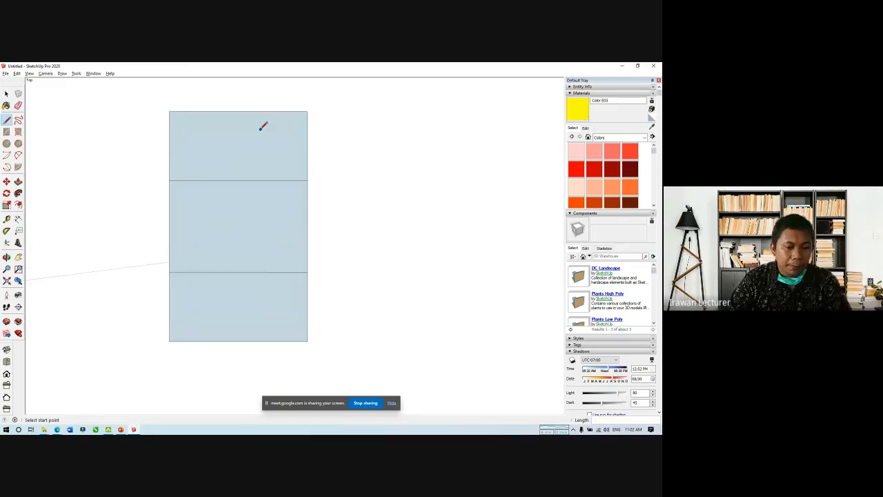
click(236, 185)
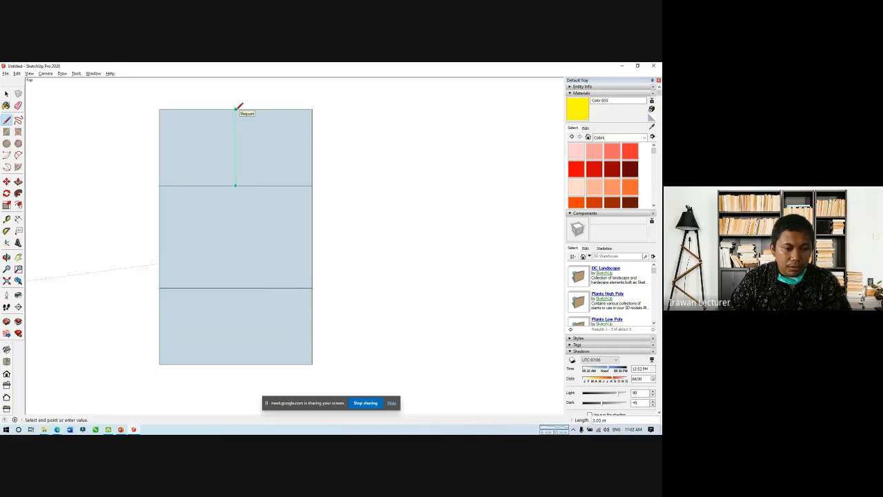
click(236, 109)
click(235, 288)
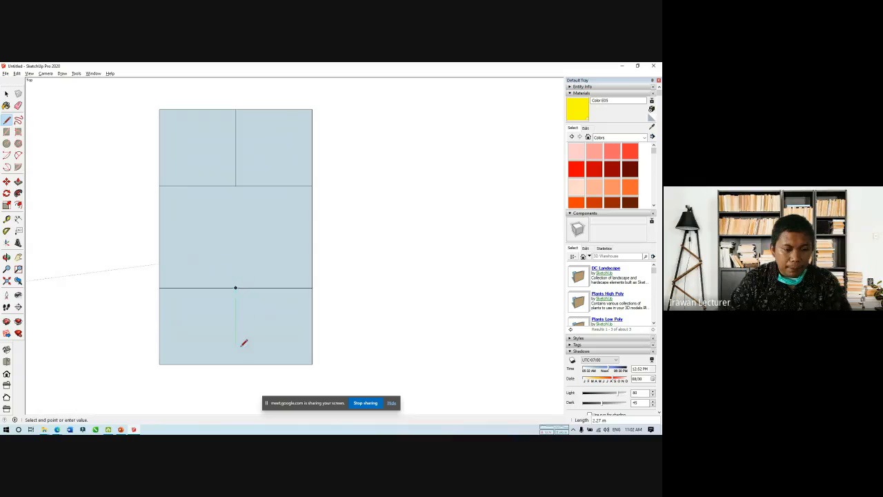
click(236, 365)
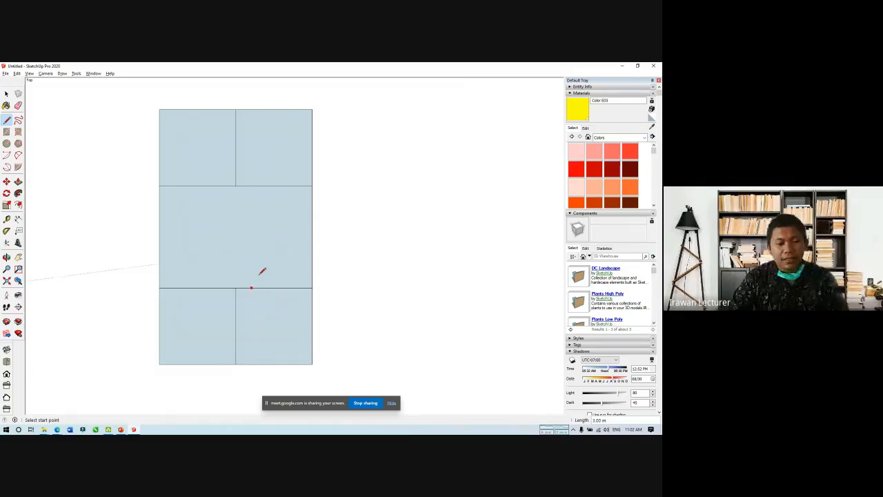
Step: Delete all five faces of the subdivided rectangle, leaving only the edges of the plan
key(space)
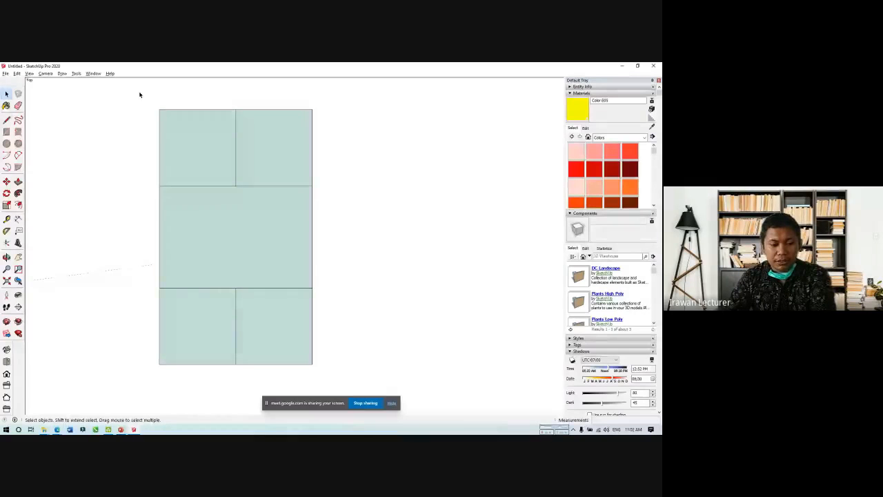
click(200, 136)
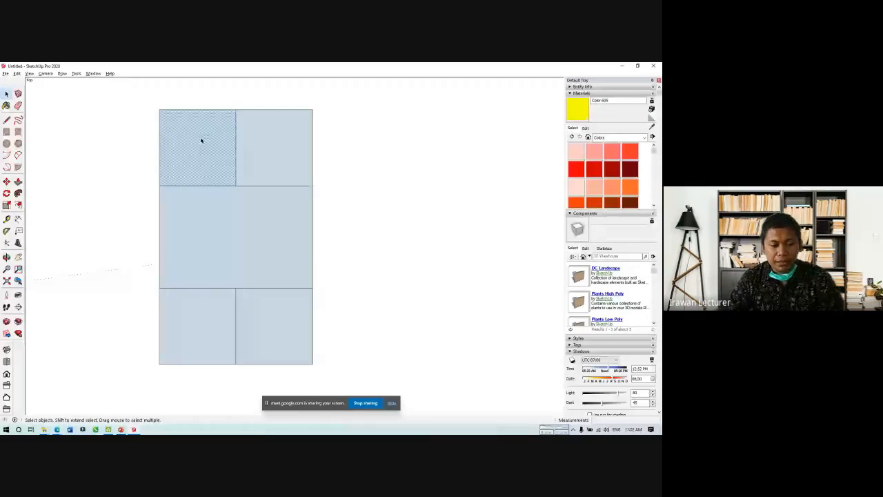
key(Delete)
click(266, 149)
key(Delete)
click(241, 242)
key(Delete)
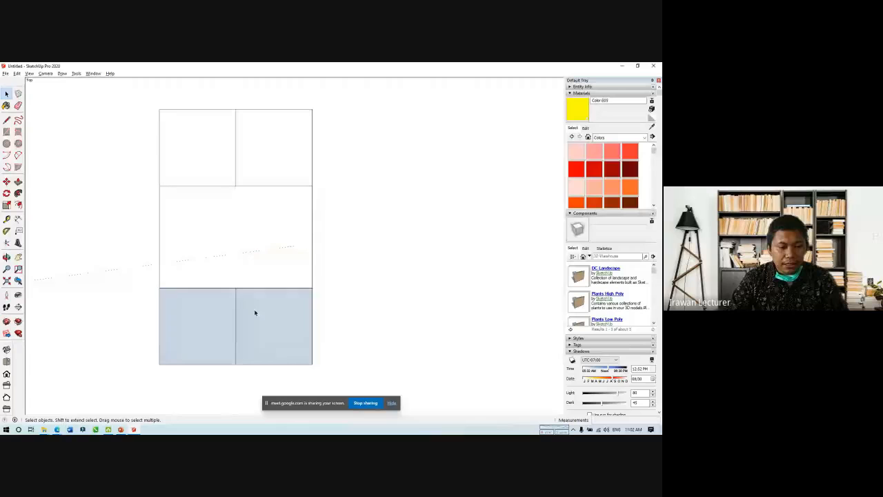
click(255, 312)
key(Delete)
click(208, 312)
key(Delete)
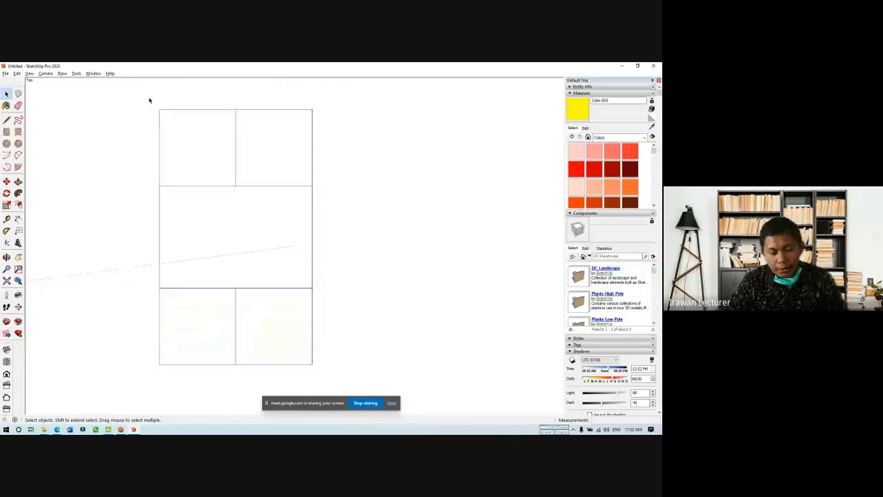
Step: Turn all the edges of the subdivided plan into a single component with the default settings
drag(131, 88, 339, 378)
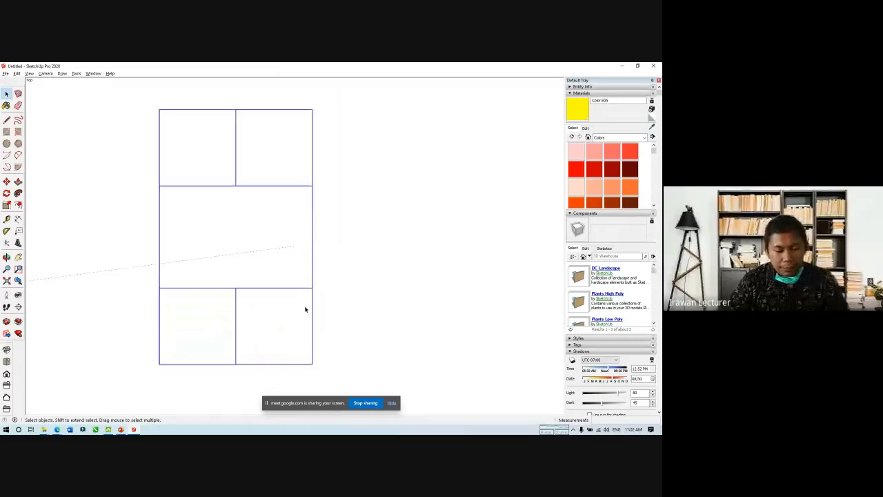
key(g)
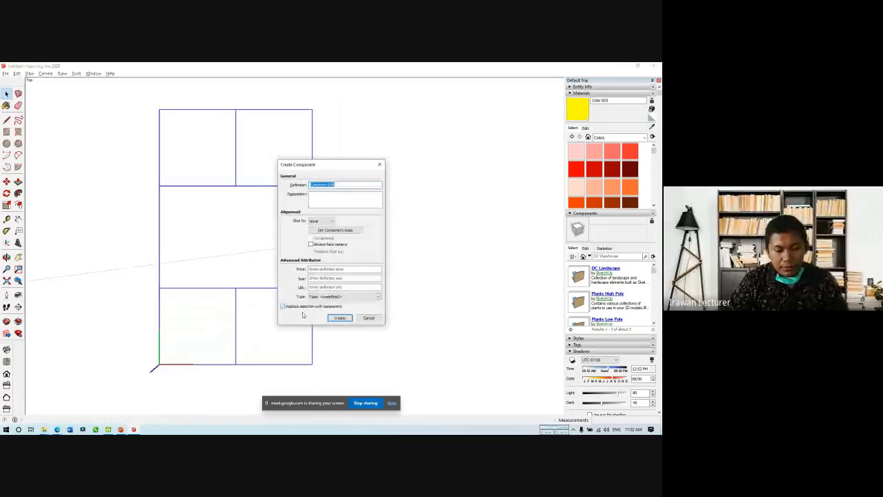
click(340, 318)
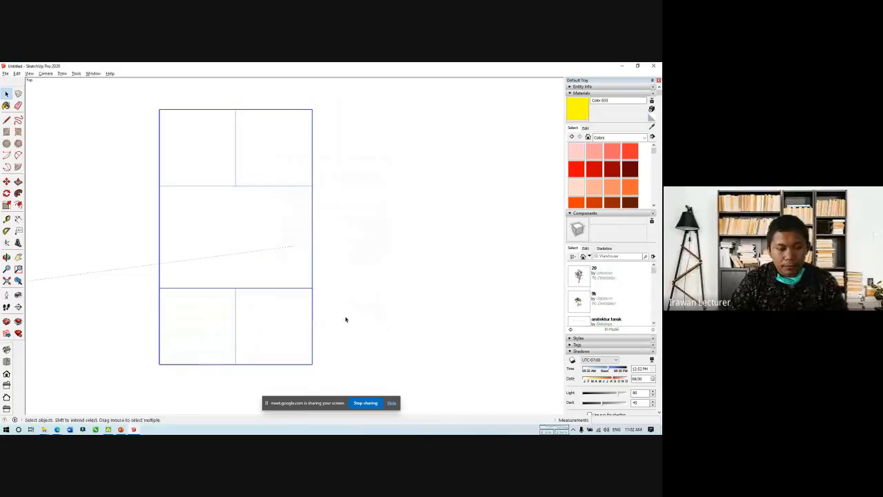
middle_drag(346, 319, 202, 238)
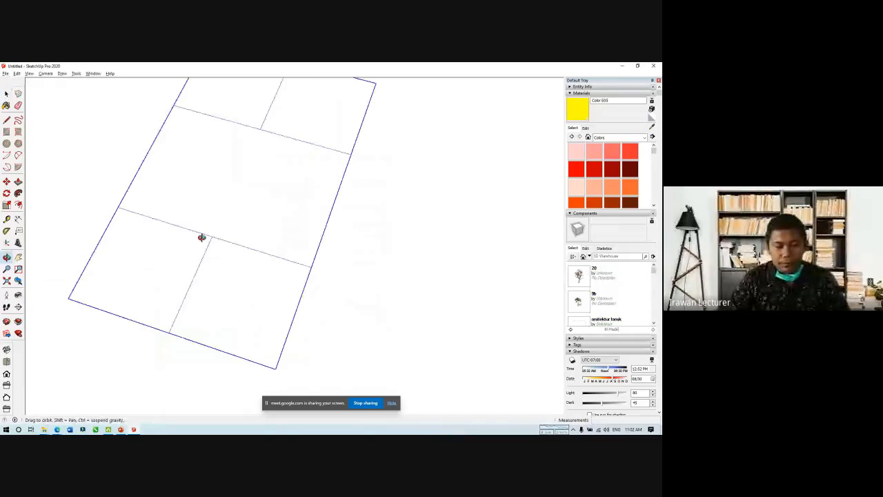
Step: Examine the edges of the finished room plan component up close and from different angles
scroll(483, 246, down, 5)
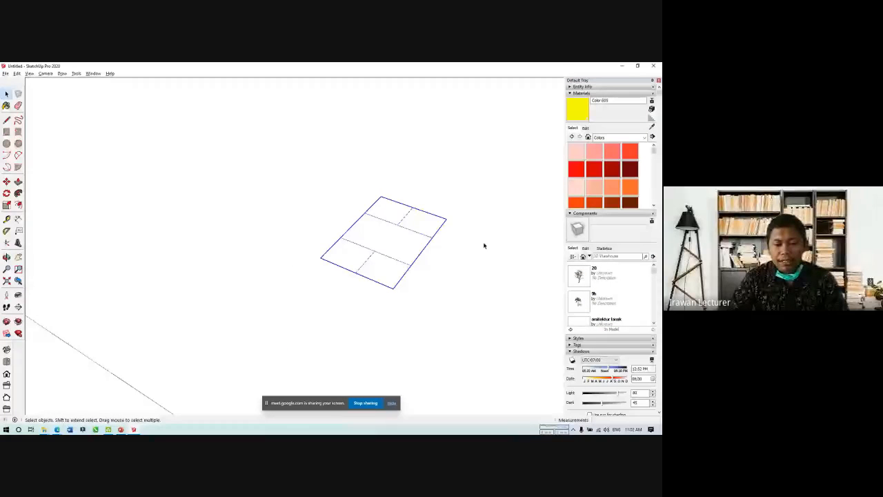
middle_drag(483, 246, 376, 251)
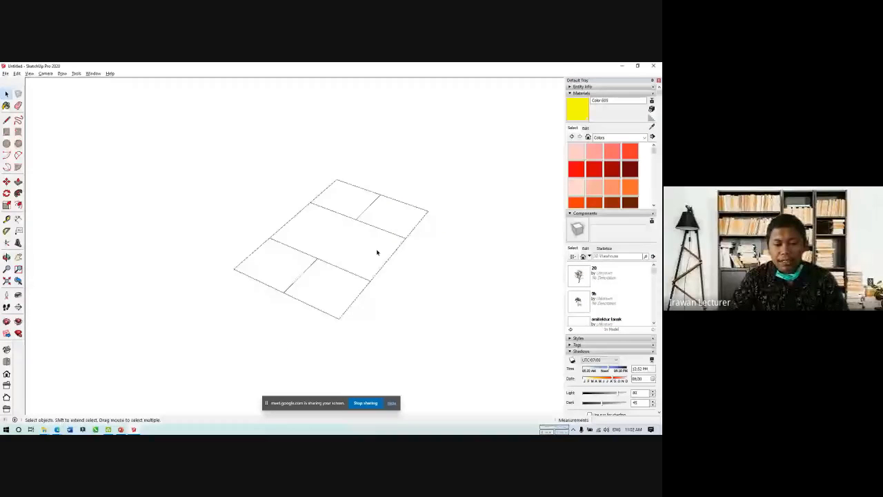
scroll(434, 276, up, 2)
scroll(434, 276, up, 2)
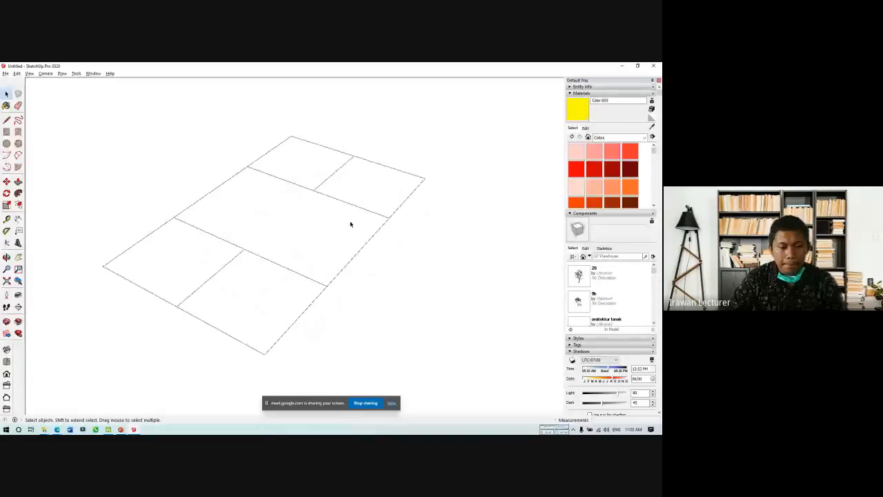
scroll(355, 214, up, 1)
scroll(517, 193, down, 2)
scroll(358, 268, up, 2)
scroll(358, 268, up, 1)
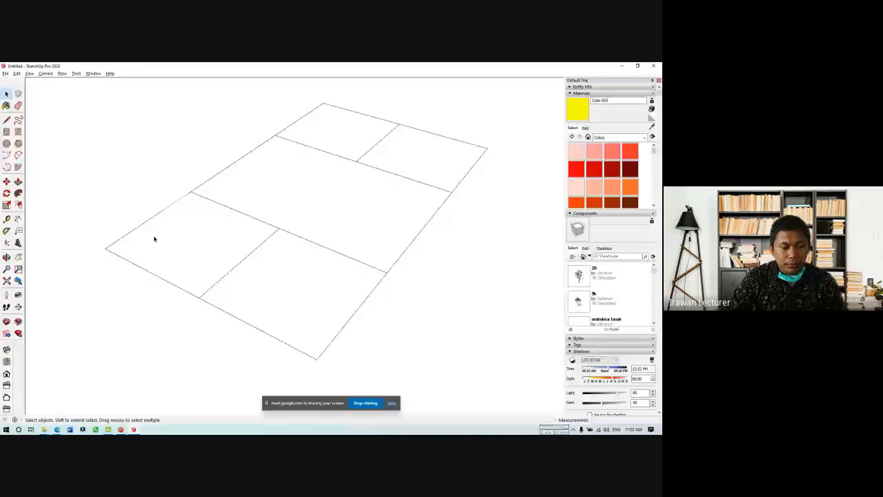
mouse_move(160, 239)
middle_down()
mouse_move(183, 241)
mouse_move(173, 253)
middle_up()
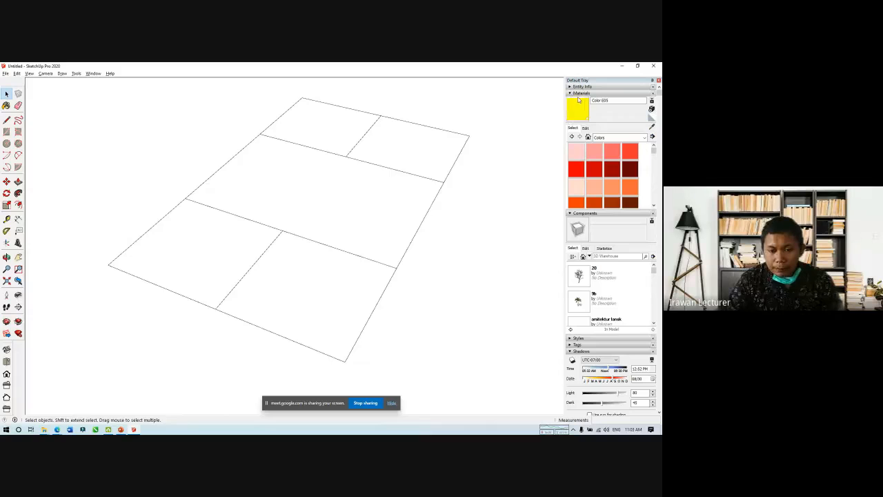
Step: Add a new tag named AS to the model's tag list
click(570, 94)
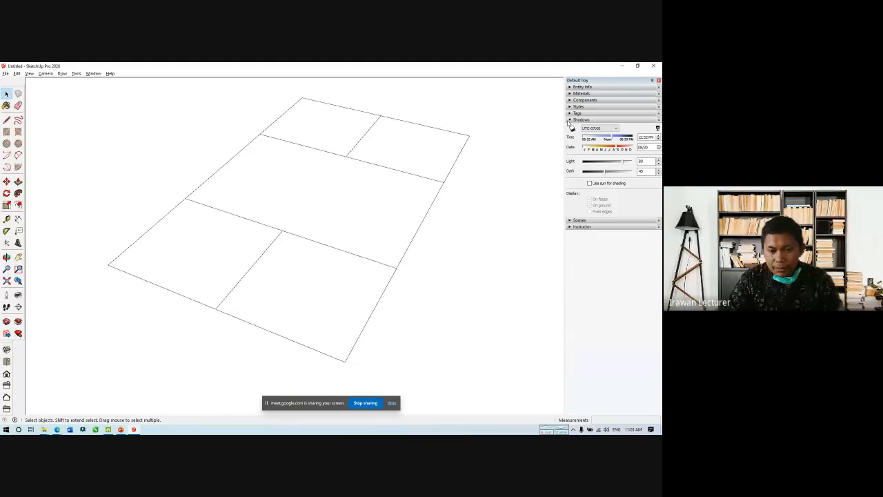
click(570, 120)
click(570, 113)
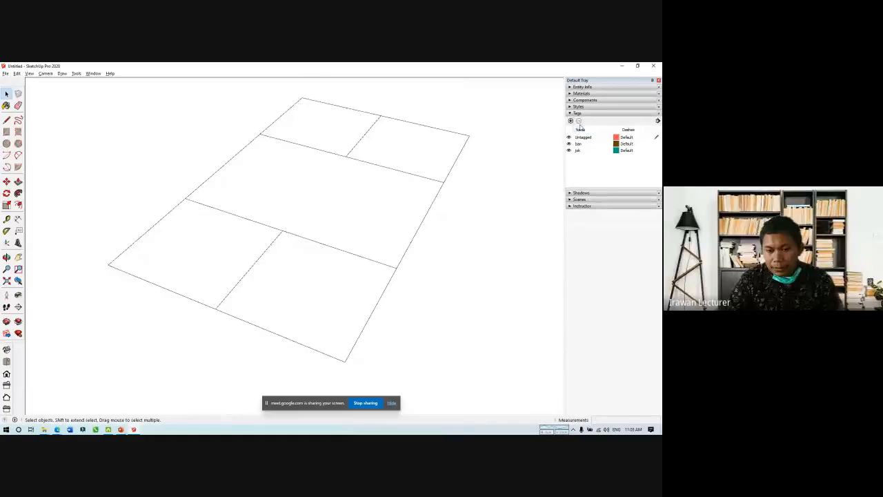
click(570, 121)
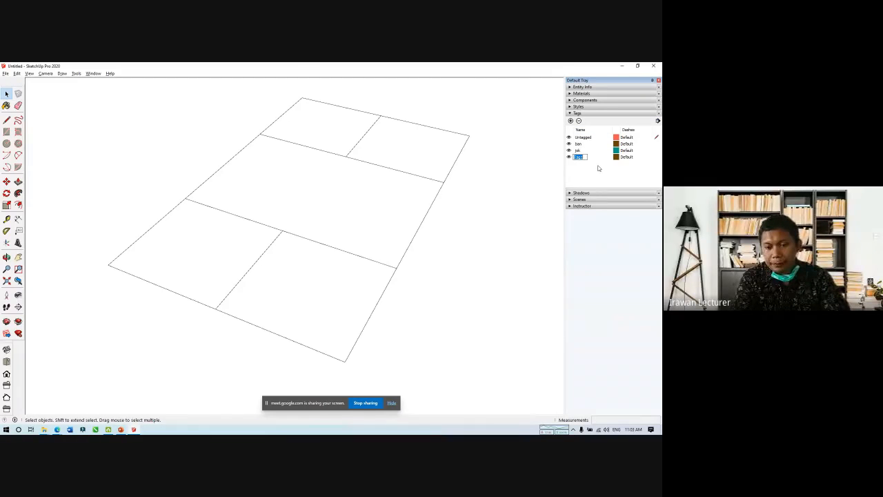
text(AS)
key(Return)
Step: Add two more tags named KOLOM and DINDING
click(570, 121)
text(ks)
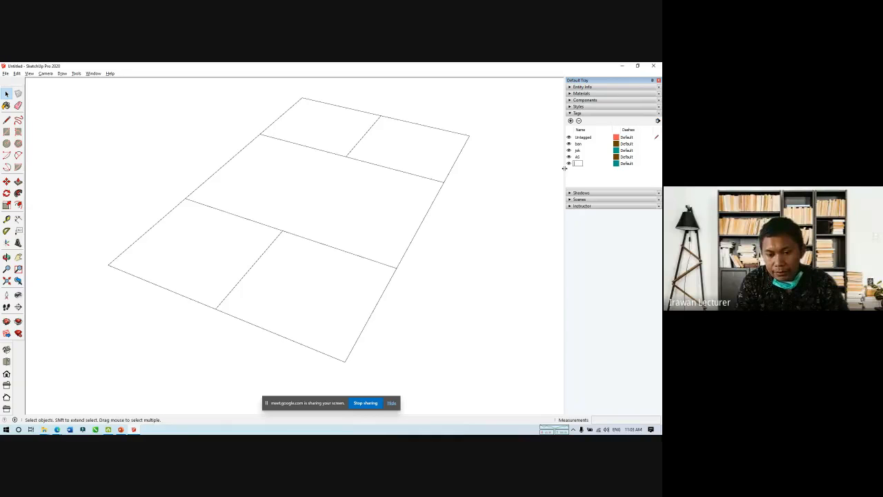
text(KOLOM)
key(Return)
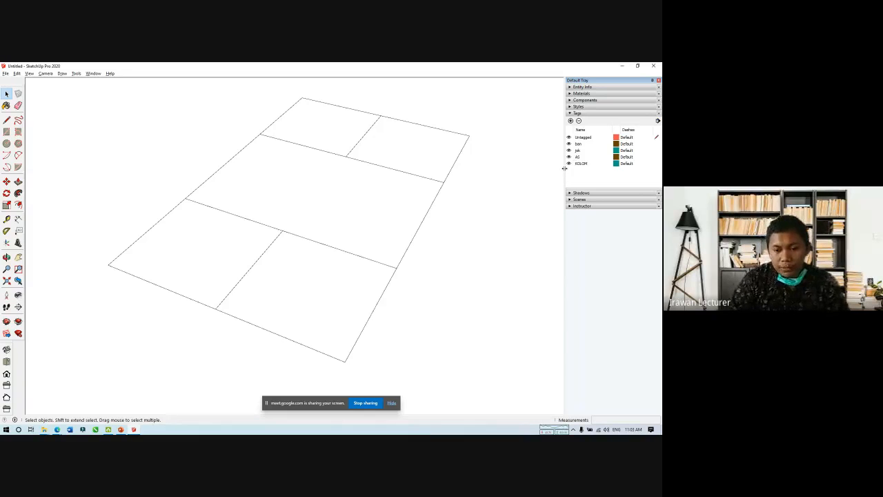
click(571, 121)
text(DINDING)
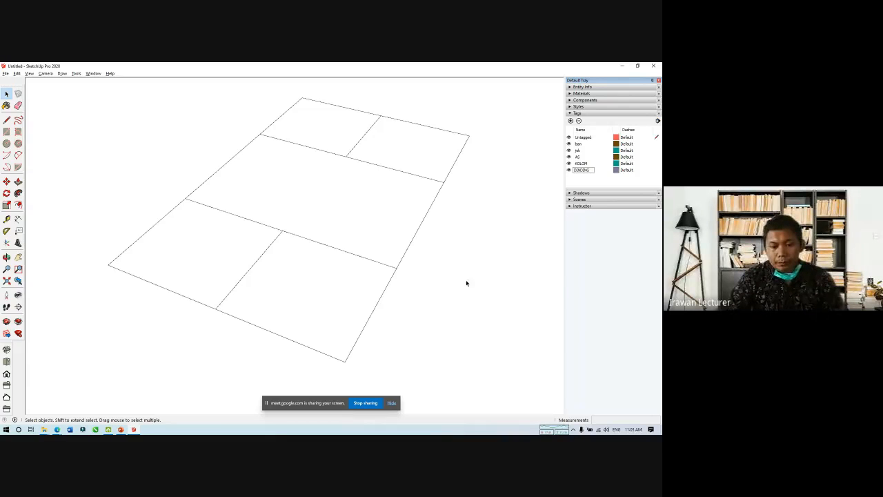
key(Return)
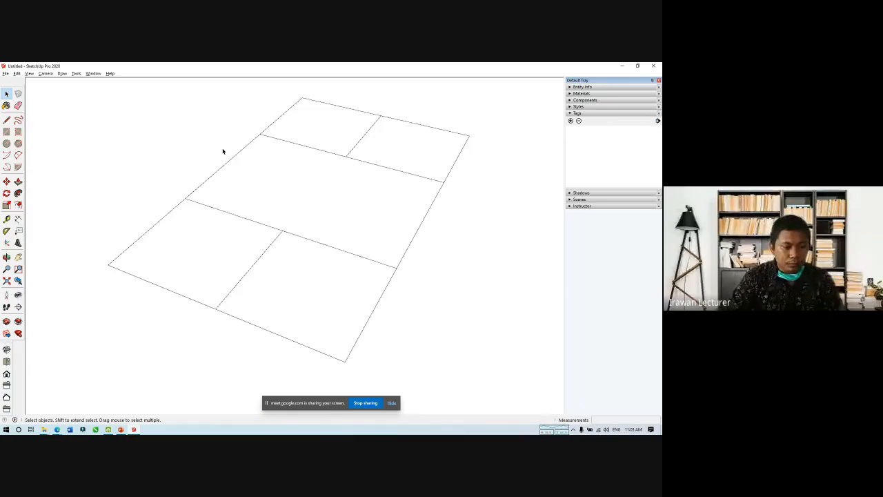
click(228, 161)
right_click(18, 353)
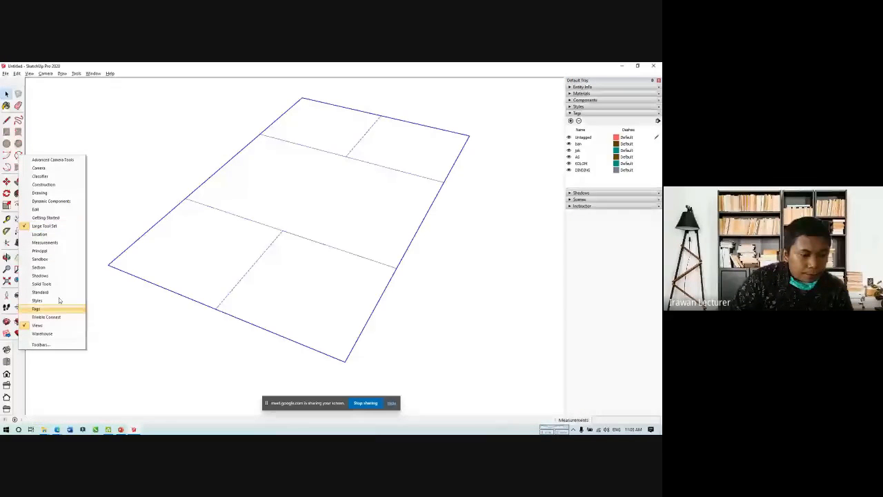
click(129, 179)
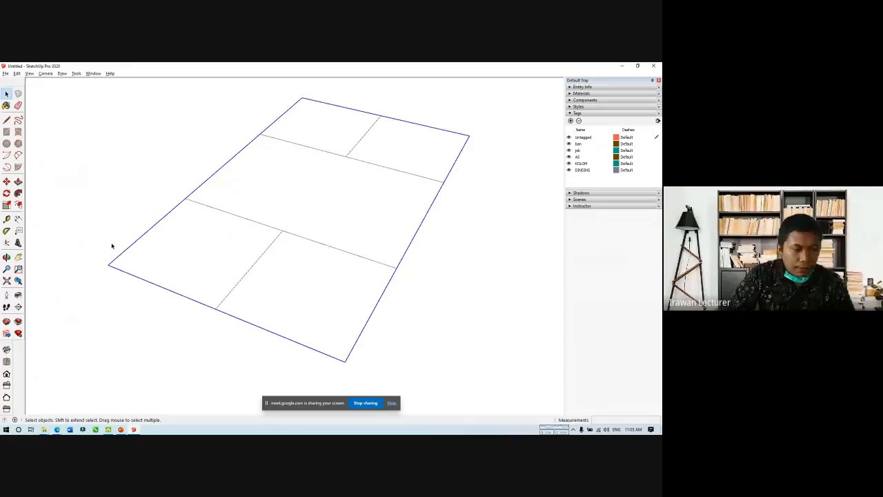
Step: Draw a 0.15 by 0.15 m square on the ground just outside the plan's near corner
middle_drag(122, 244, 159, 269)
click(6, 132)
scroll(206, 255, down, 2)
scroll(205, 257, down, 1)
click(129, 306)
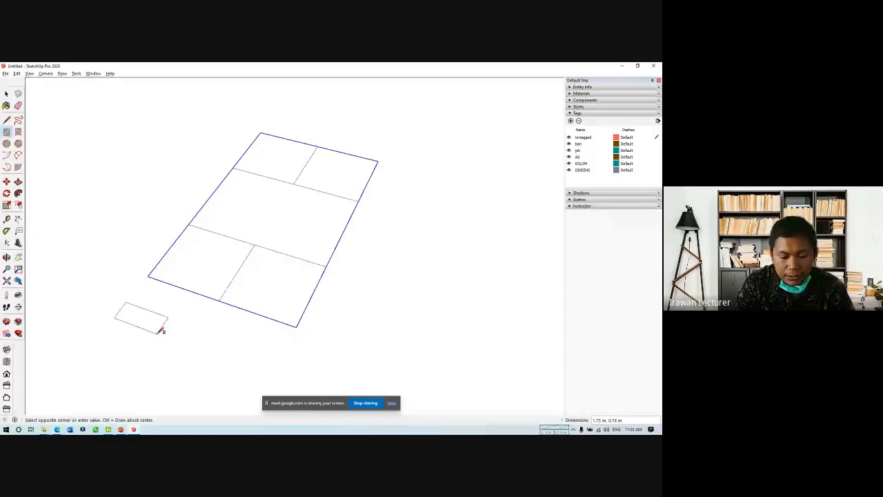
text(0.15)
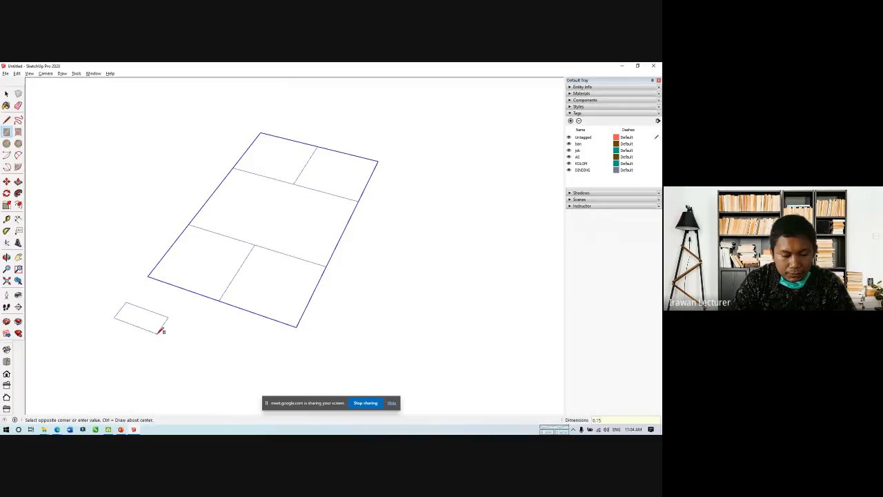
text(,)
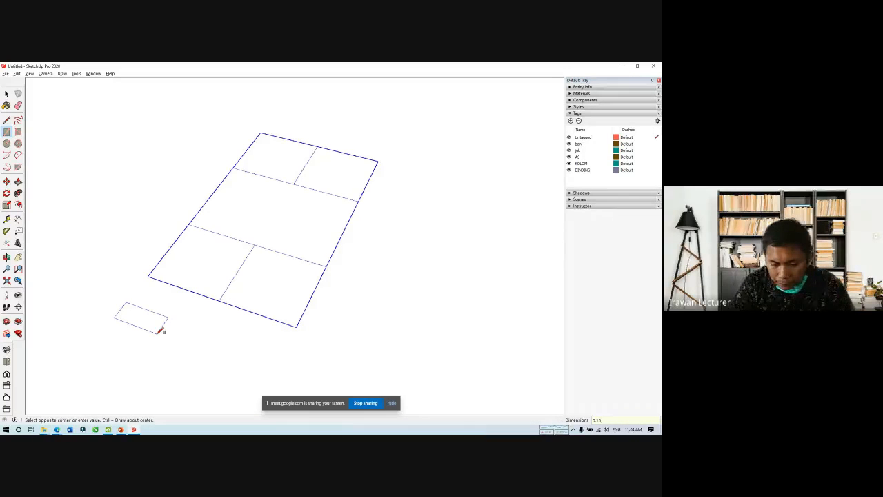
text(0.15)
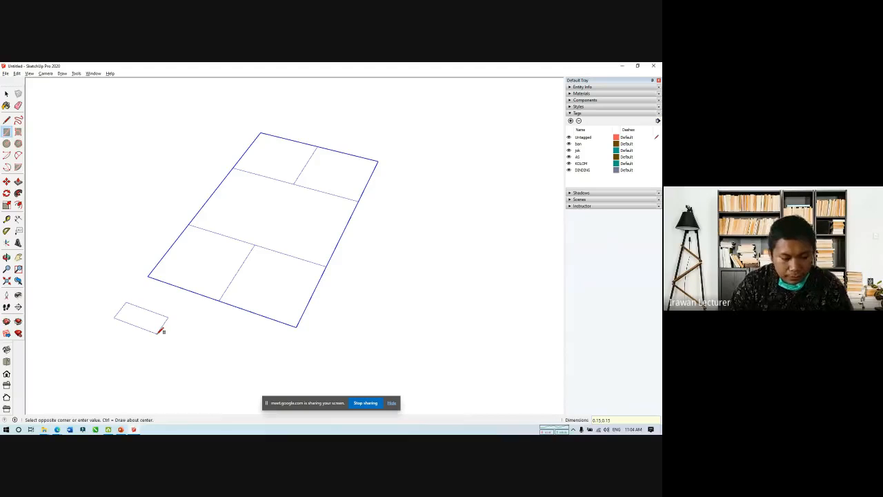
key(Return)
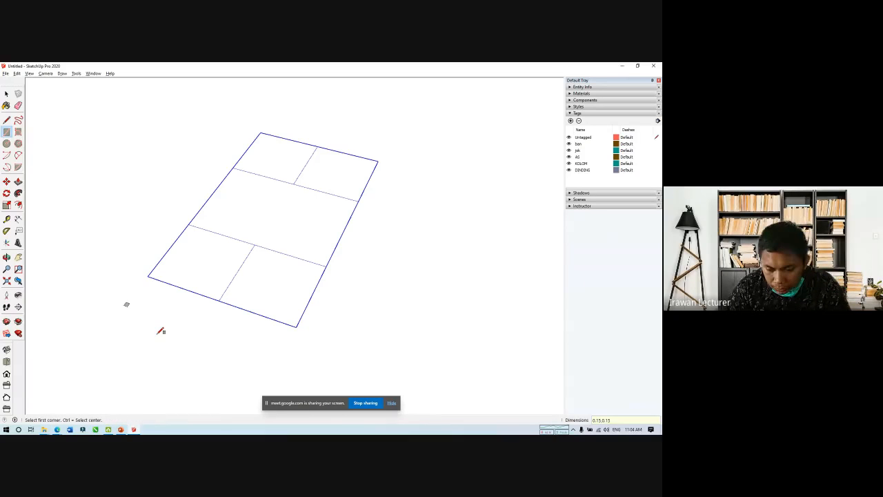
Step: Turn the small square's face and edges into a component with the default settings
scroll(131, 302, up, 10)
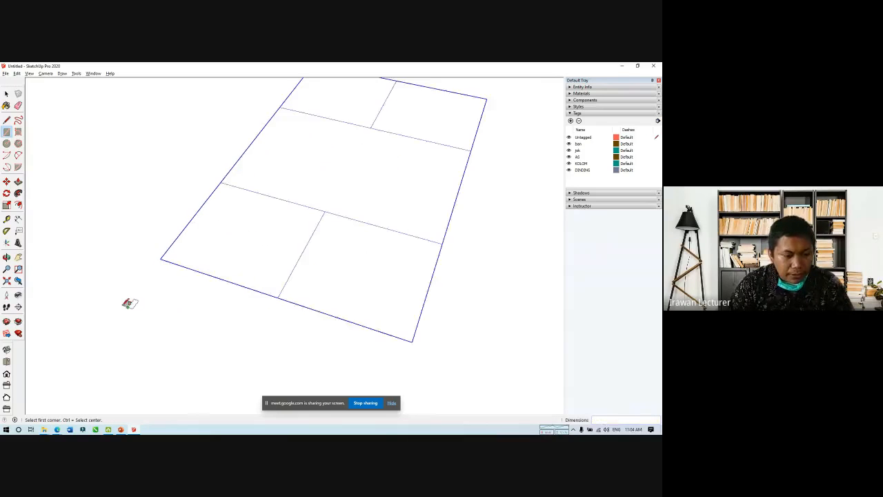
key(space)
drag(112, 260, 202, 351)
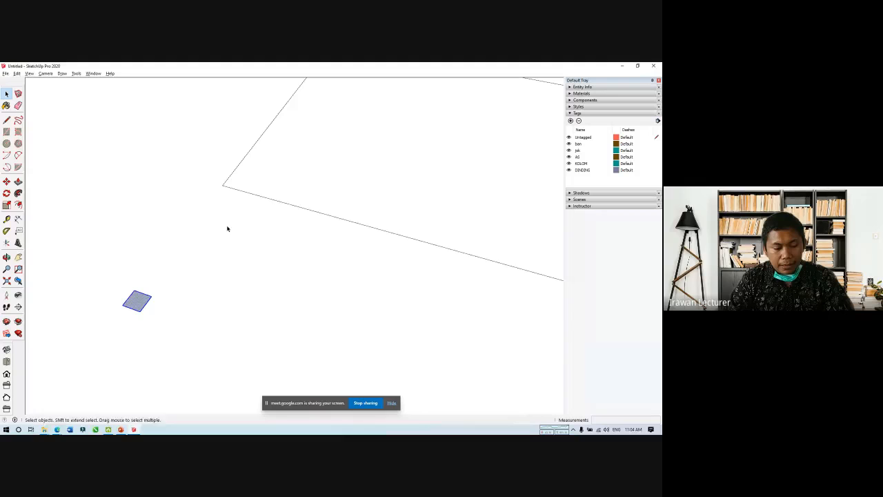
key(g)
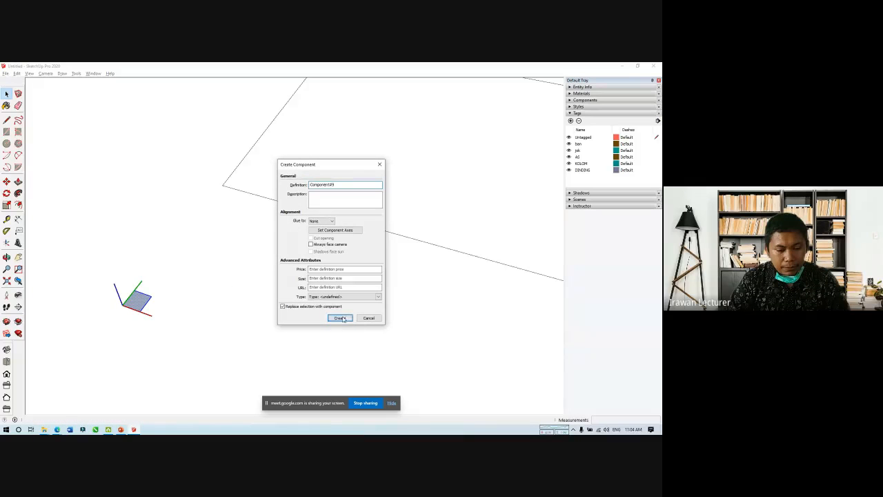
click(339, 318)
drag(106, 274, 169, 335)
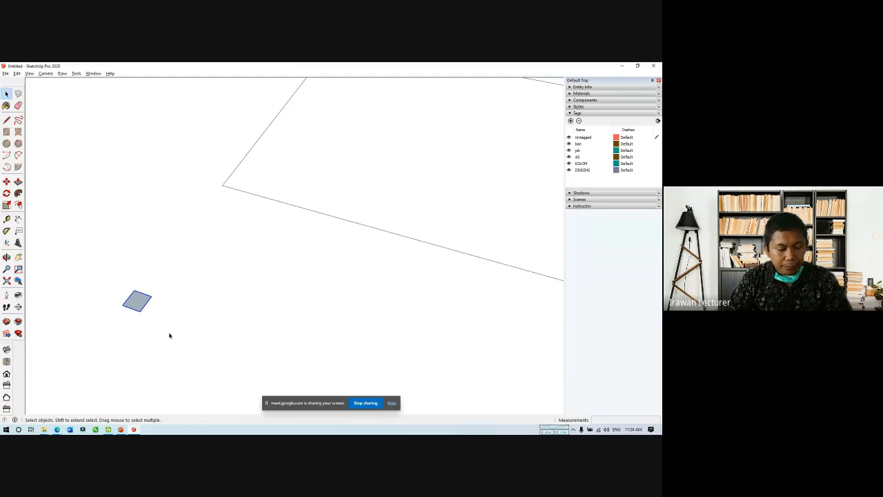
key(m)
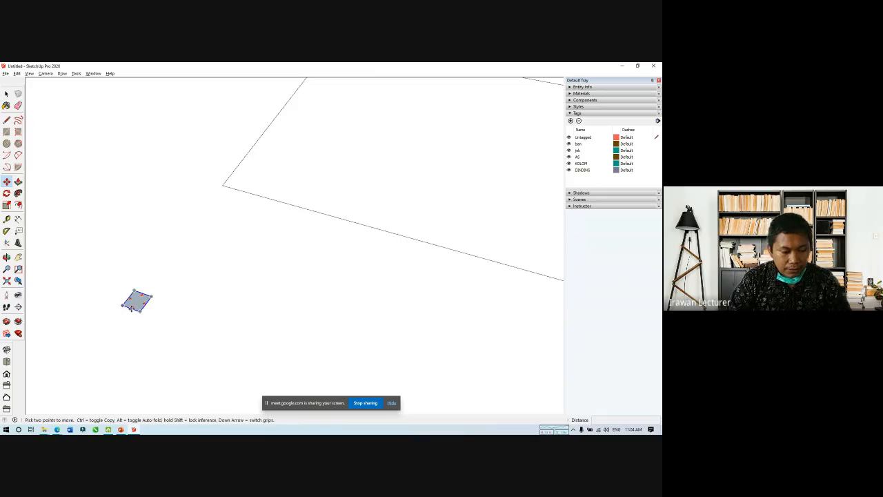
scroll(137, 299, up, 4)
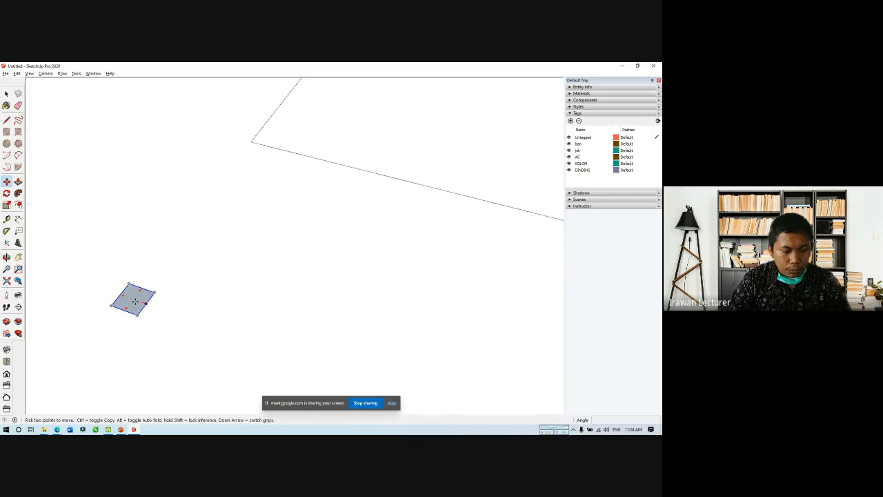
scroll(133, 301, up, 3)
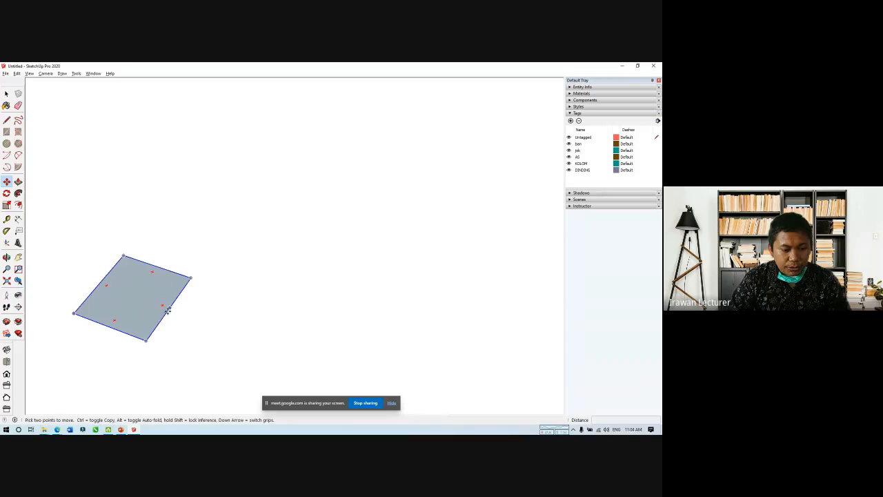
key(space)
Step: Draw a diagonal line between two opposite corners of the square inside its component, and leave component editing
double_click(126, 289)
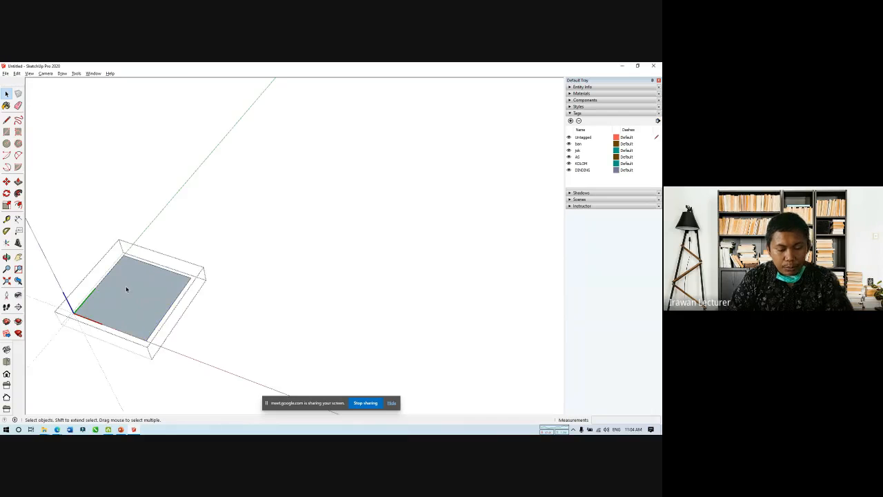
key(l)
click(124, 255)
click(146, 339)
key(space)
click(229, 336)
Step: Move the square component by its diagonal's midpoint onto the adjacent corner of the room plan
drag(230, 337, 57, 254)
key(m)
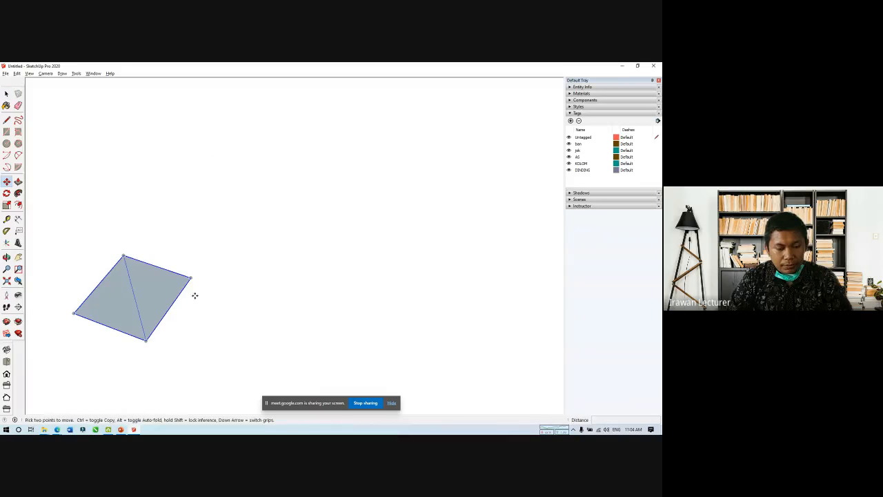
click(134, 295)
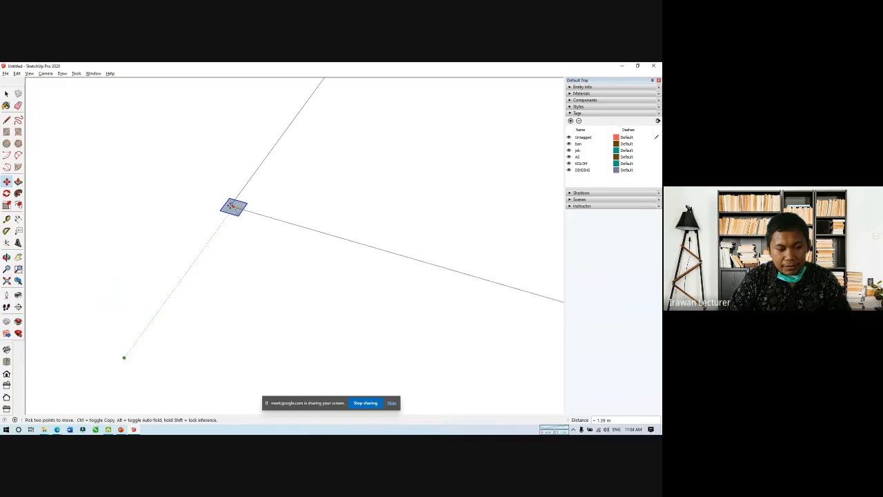
click(229, 206)
scroll(254, 227, down, 6)
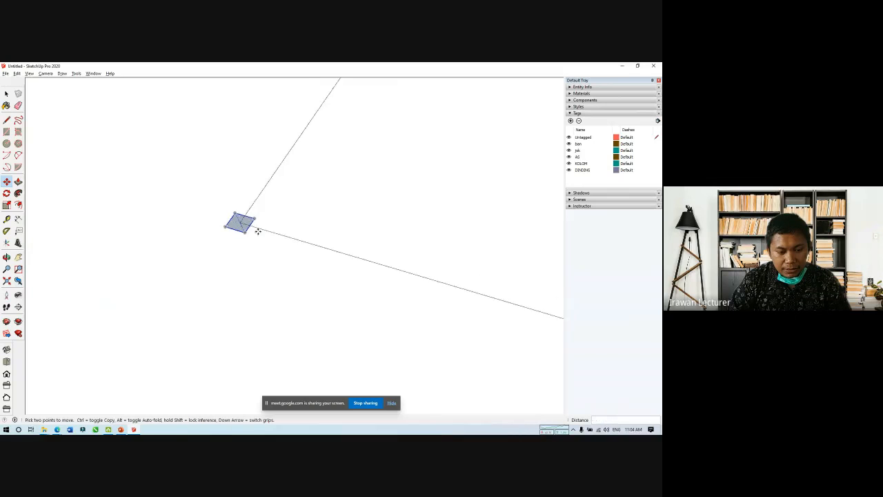
Step: Copy the square column component by its centre to the midpoint and the other corner of the plan's near short edge
scroll(303, 186, up, 6)
key(space)
drag(94, 243, 190, 327)
scroll(153, 305, up, 3)
key(m)
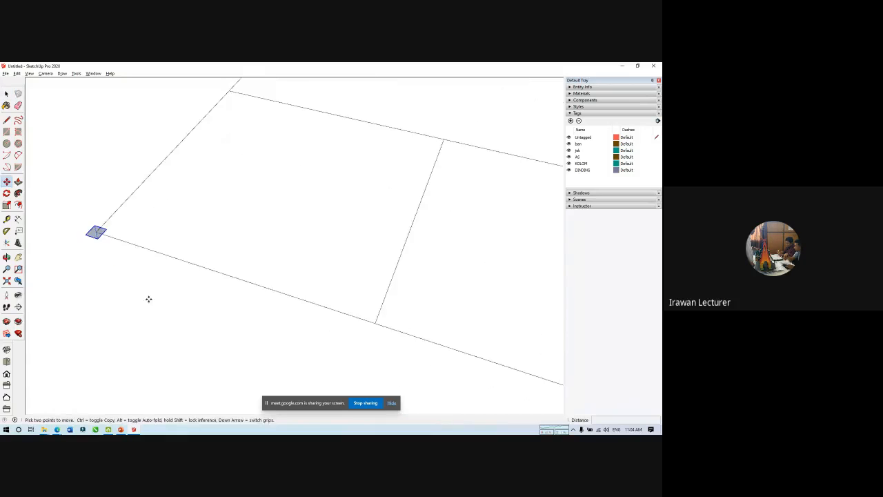
click(96, 232)
scroll(320, 264, down, 3)
scroll(181, 255, up, 2)
key(ctrl)
scroll(231, 234, down, 2)
scroll(249, 254, down, 5)
middle_drag(263, 269, 266, 338)
scroll(293, 264, up, 2)
scroll(314, 290, up, 2)
scroll(317, 292, up, 1)
click(318, 300)
click(318, 300)
click(472, 375)
Step: Copy the column component to both ends and the midpoint of the first dividing line across the plan
click(473, 375)
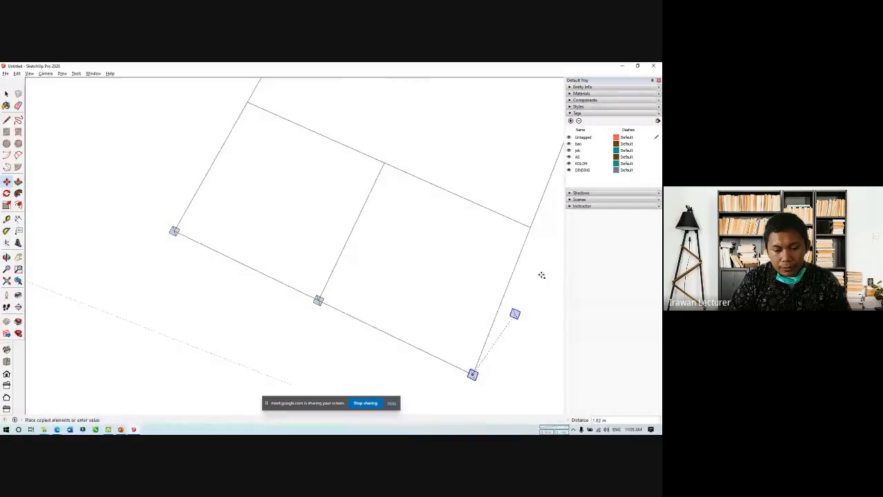
click(529, 227)
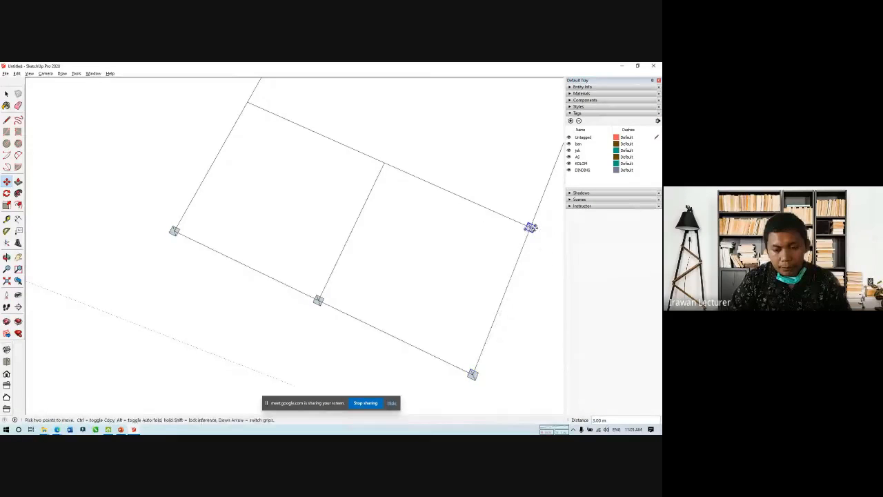
ctrl+click(530, 227)
click(384, 163)
ctrl+click(384, 163)
scroll(268, 239, down, 5)
scroll(295, 176, up, 3)
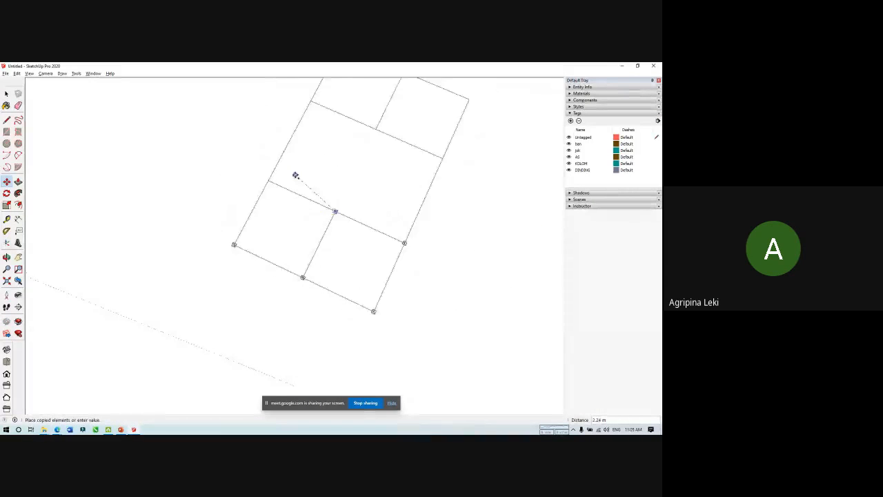
click(259, 182)
Step: Copy the column component 4 m along the plan's long edge to the end of the second dividing line
ctrl+click(259, 182)
scroll(269, 249, down, 3)
scroll(268, 249, down, 2)
scroll(297, 183, up, 6)
click(274, 187)
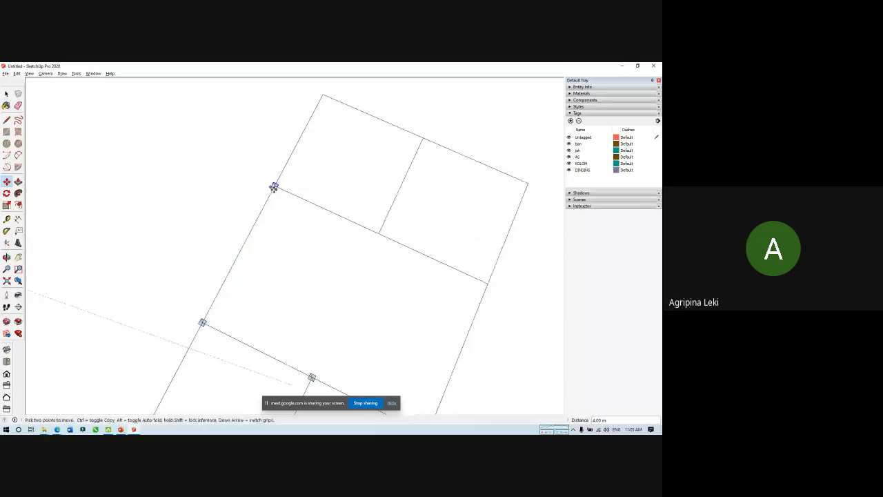
Step: Copy the square column component to the midpoint and the other end of the second dividing line
ctrl+click(274, 186)
click(379, 233)
ctrl+click(379, 233)
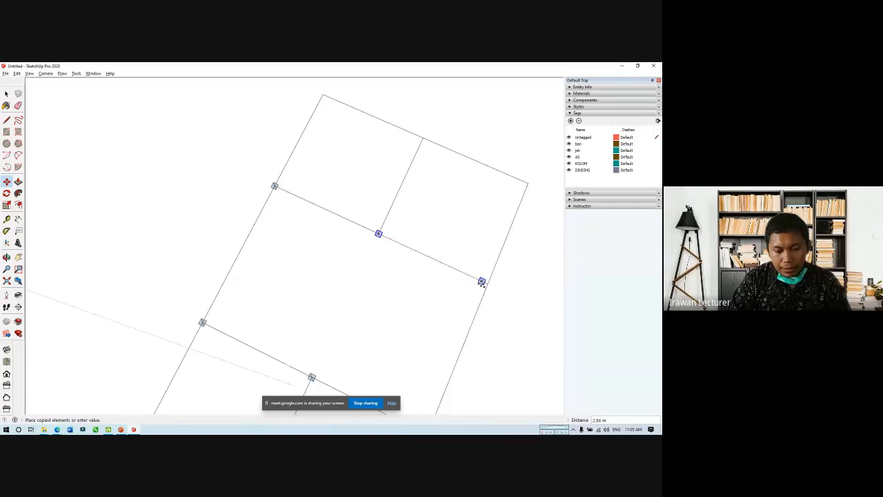
click(488, 283)
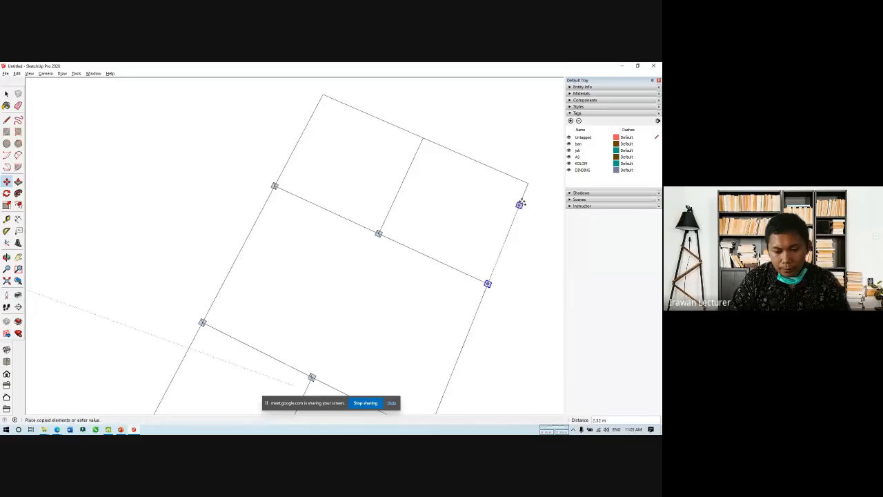
Step: Copy the column component to the adjacent corner and the midpoint of the plan's far short edge
scroll(528, 183, up, 4)
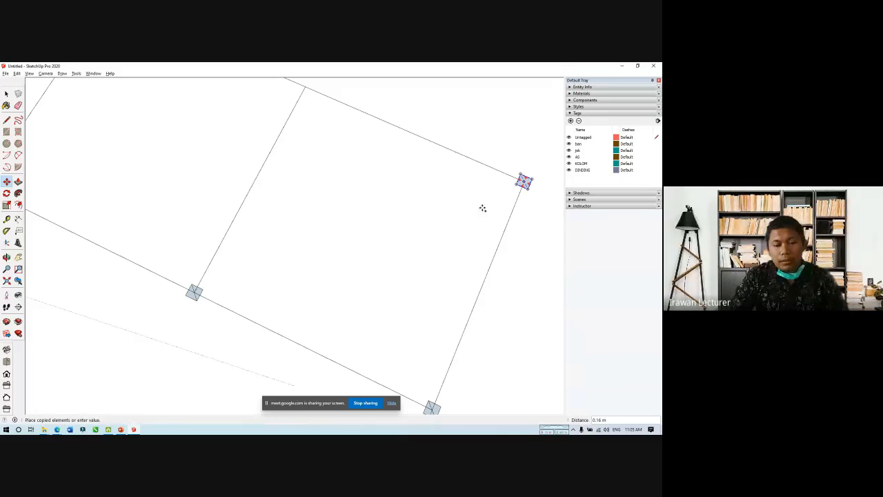
scroll(482, 207, down, 2)
click(518, 189)
scroll(362, 300, down, 3)
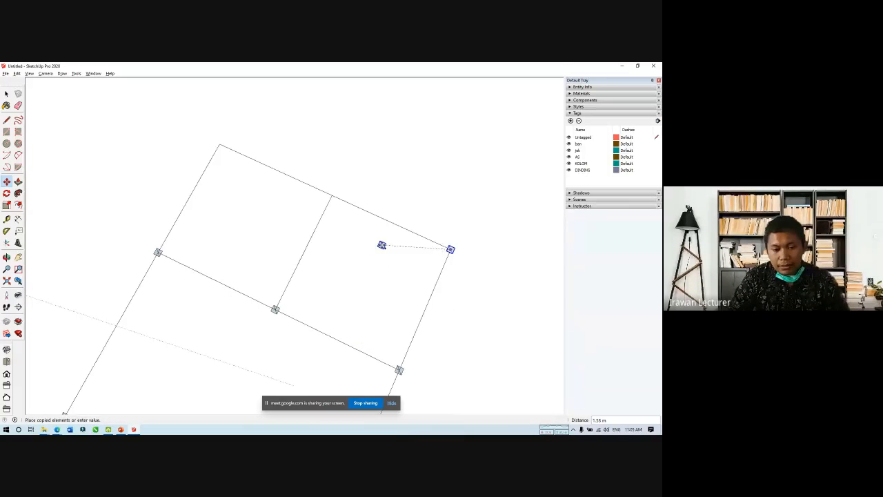
scroll(382, 245, up, 3)
scroll(301, 168, up, 3)
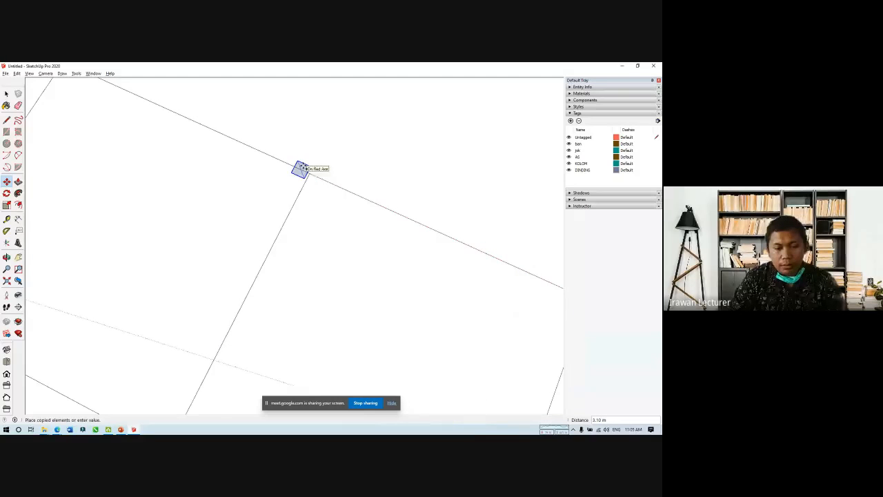
click(309, 173)
Step: Copy the column component from the far short edge's midpoint to the plan's last remaining corner
click(310, 173)
key(ctrl)
scroll(314, 255, down, 4)
scroll(252, 193, up, 2)
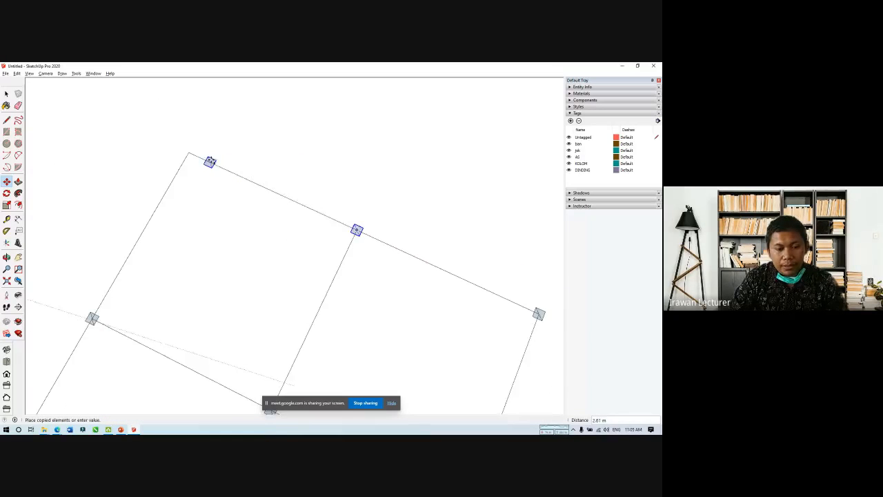
scroll(189, 152, up, 4)
click(189, 152)
scroll(255, 161, down, 6)
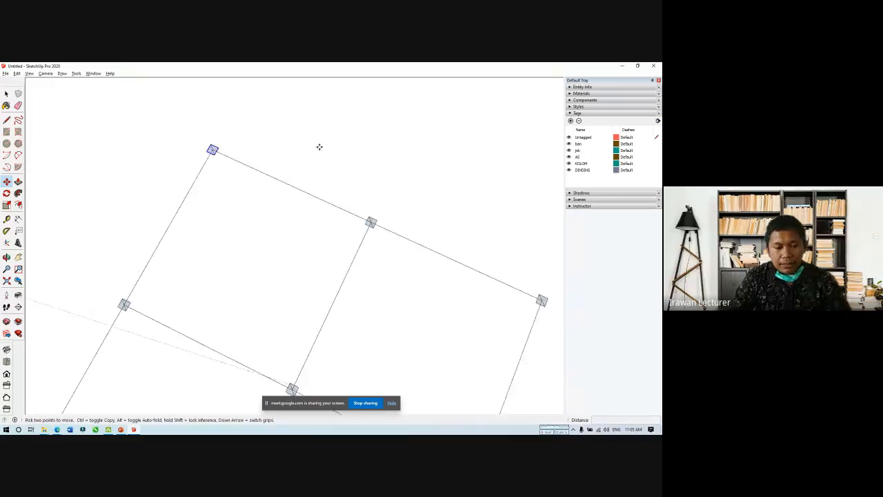
key(space)
Step: Open the column component at the plan's near corner and delete its diagonal line
scroll(188, 260, up, 5)
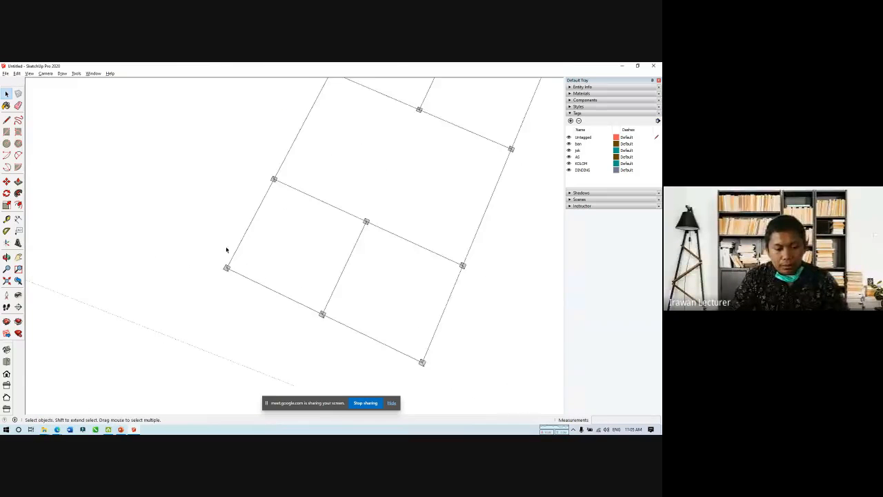
middle_drag(223, 282, 198, 148)
scroll(197, 147, down, 6)
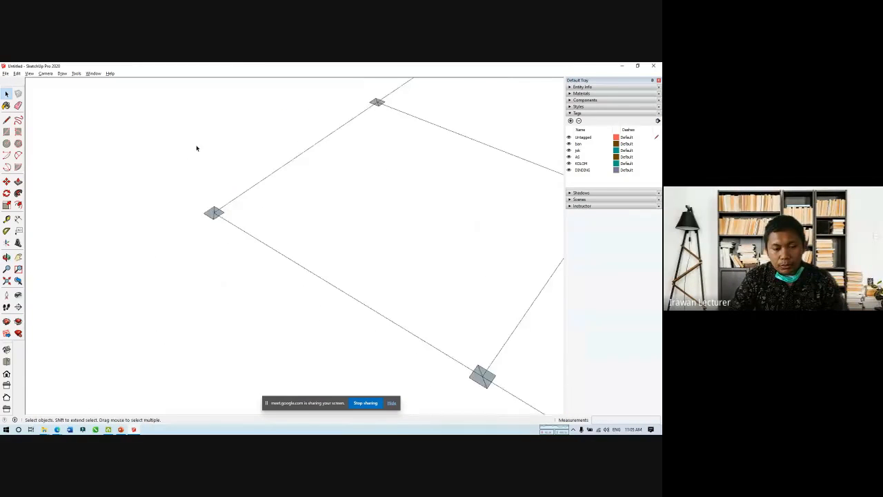
scroll(369, 237, up, 1)
scroll(335, 221, down, 3)
scroll(458, 304, up, 2)
scroll(441, 313, up, 3)
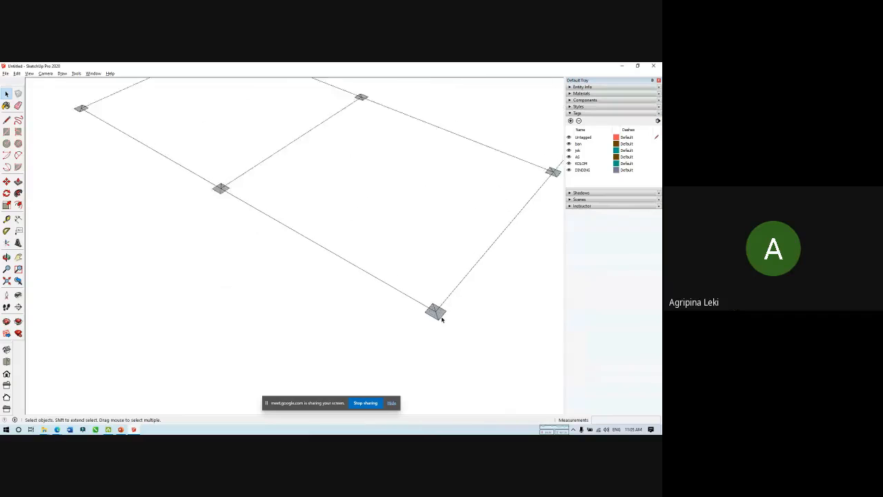
double_click(434, 312)
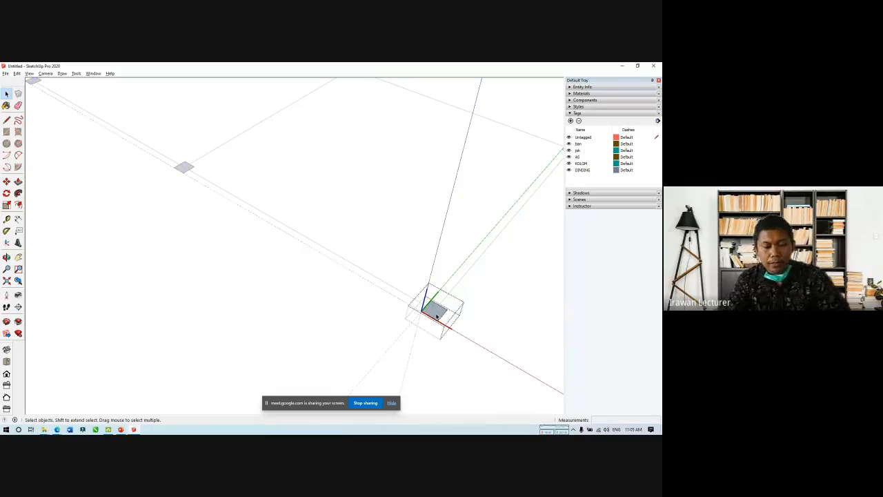
key(Escape)
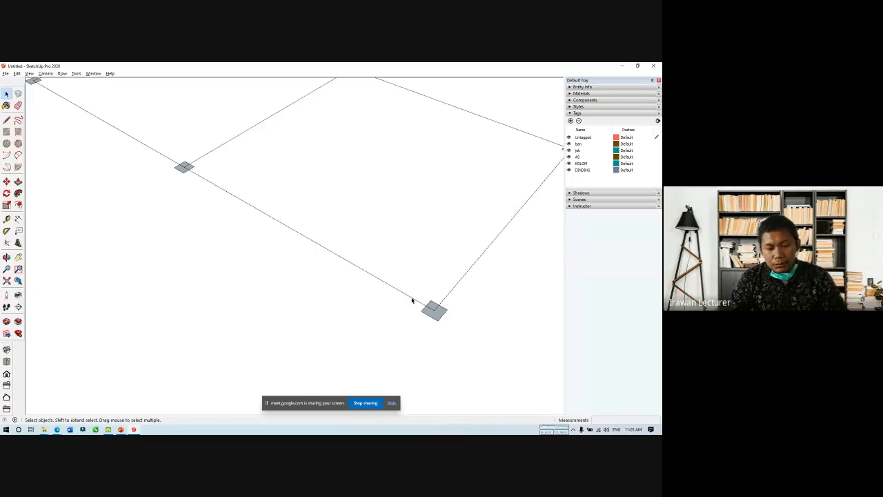
Step: Redraw the diagonal between opposite corners of the square inside the column component and check the other copies
scroll(432, 303, up, 4)
double_click(445, 315)
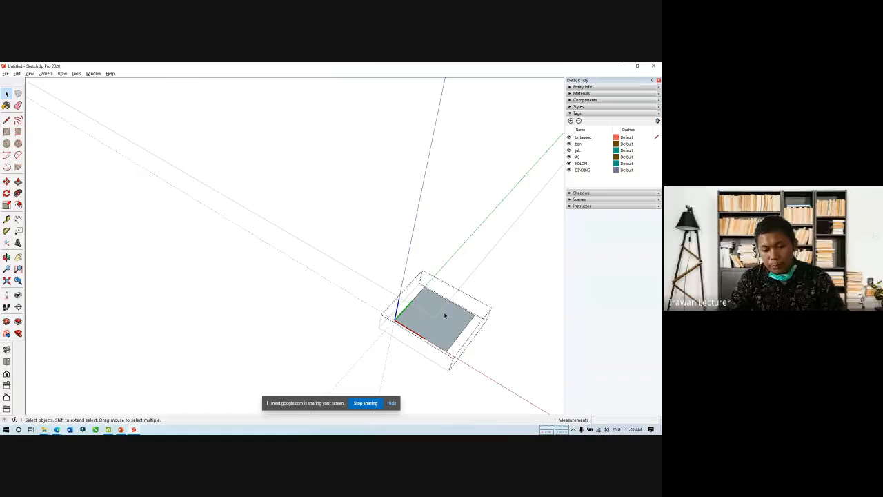
key(l)
click(425, 288)
click(447, 349)
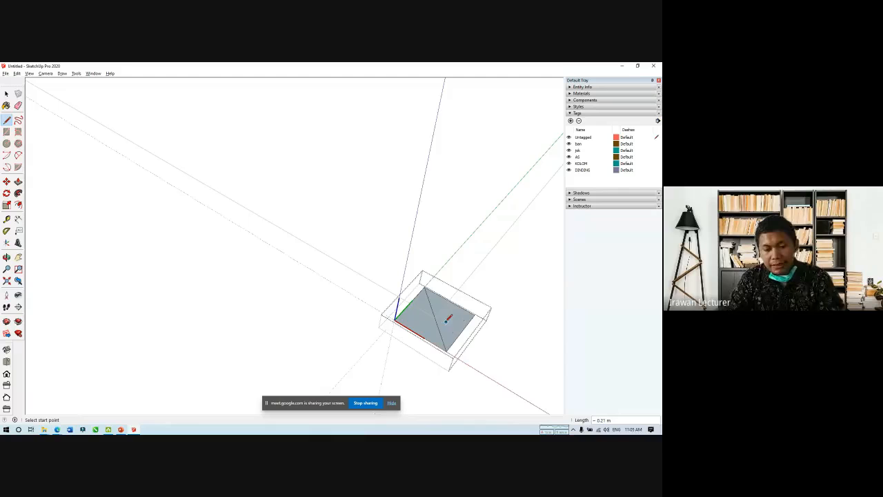
key(space)
key(Escape)
scroll(439, 330, down, 6)
scroll(138, 152, up, 4)
scroll(172, 169, up, 5)
scroll(181, 173, down, 4)
scroll(178, 172, down, 5)
scroll(414, 298, up, 7)
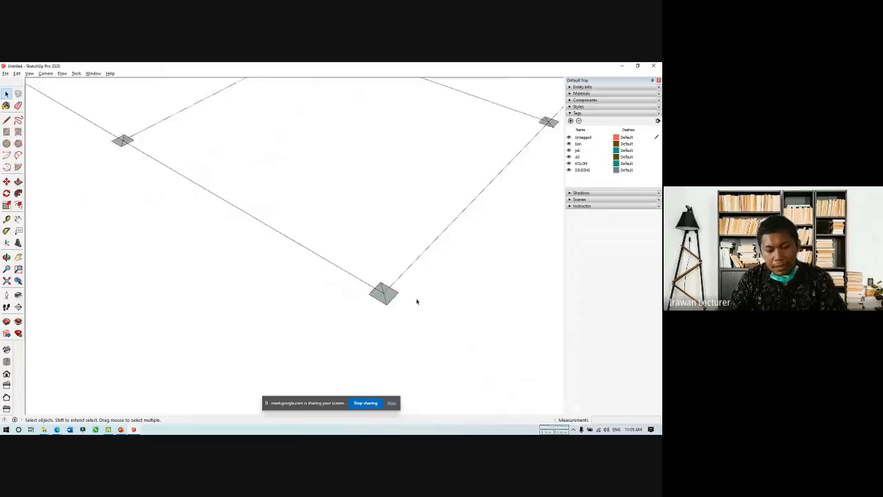
Step: Delete the diagonal line inside the column component at the plan's near corner
double_click(392, 317)
click(396, 317)
key(Escape)
scroll(400, 290, down, 10)
key(Escape)
scroll(206, 128, up, 5)
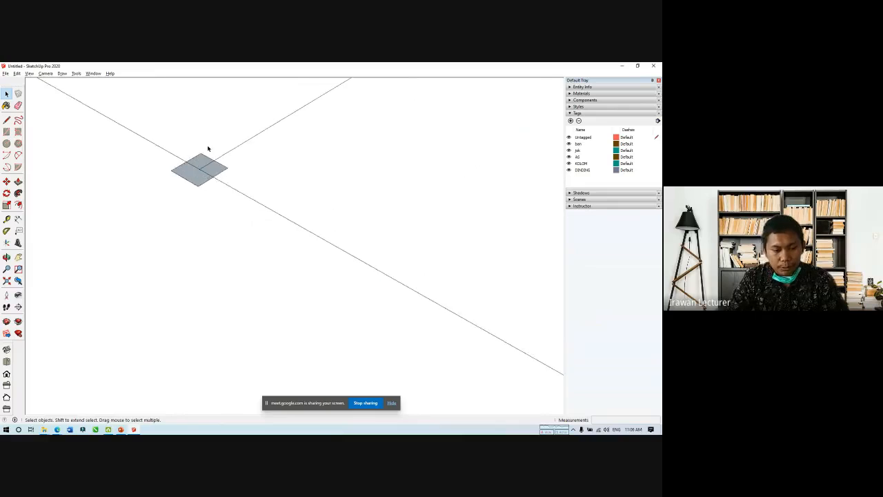
Step: Extrude the square face inside the column component upward by 3 m with Push/Pull
scroll(193, 177, down, 2)
scroll(165, 211, down, 3)
scroll(228, 276, up, 7)
double_click(227, 274)
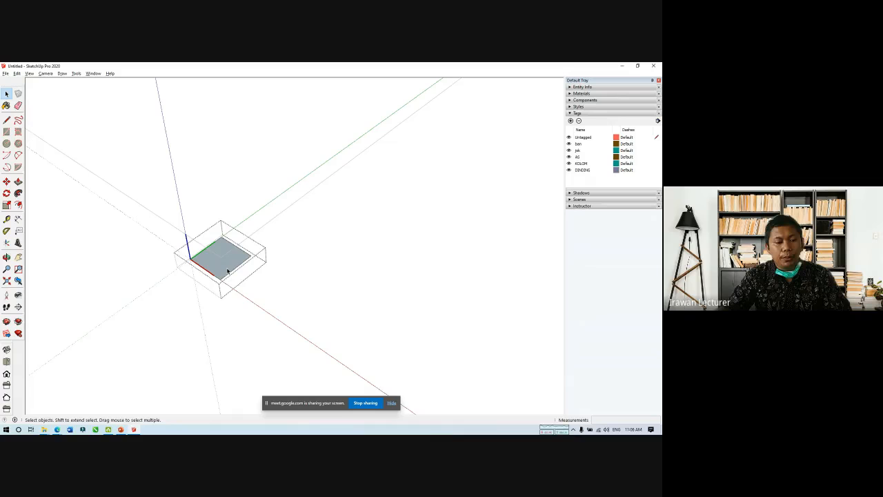
click(18, 181)
drag(207, 257, 207, 222)
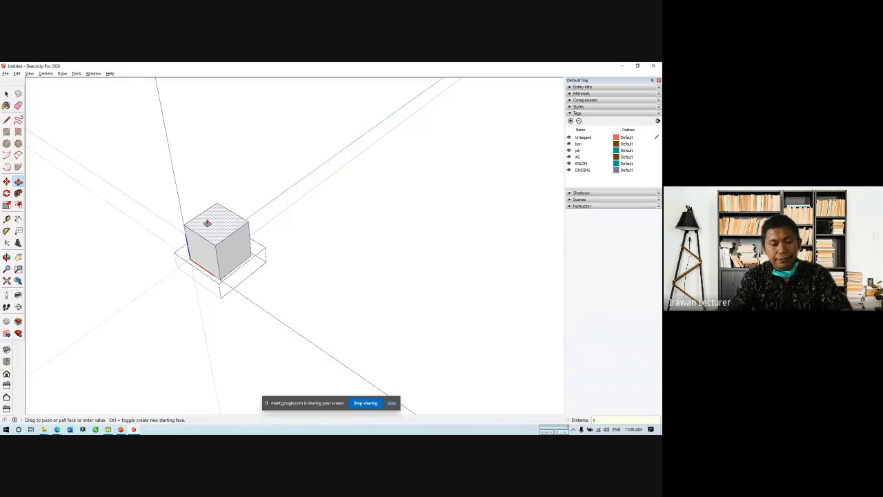
key(Return)
key(space)
Step: Examine the extruded columns from an oblique view, selecting individual columns to check them
scroll(330, 362, down, 3)
scroll(330, 357, down, 5)
middle_drag(310, 305, 308, 223)
scroll(304, 200, up, 3)
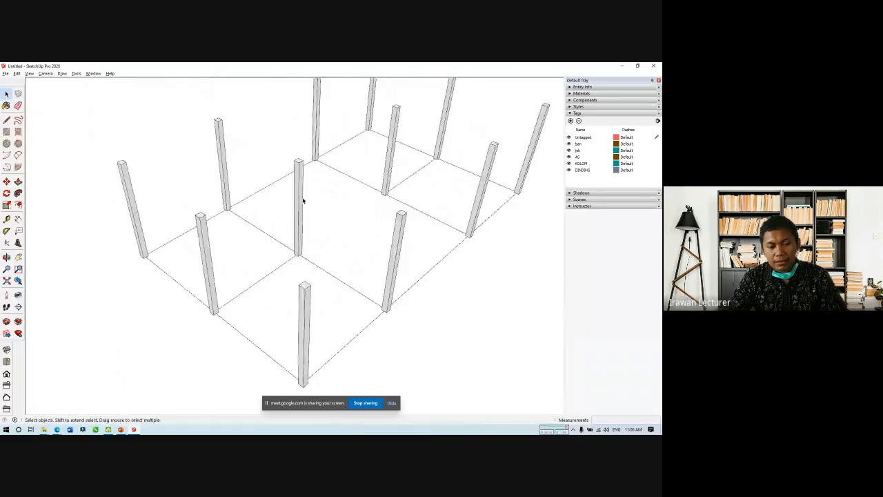
click(299, 183)
click(396, 260)
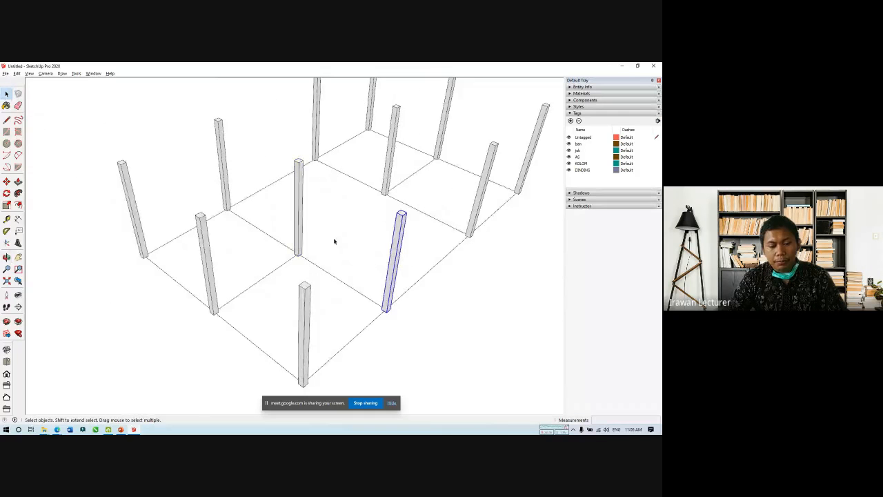
click(204, 231)
scroll(236, 256, down, 2)
middle_drag(237, 256, 207, 255)
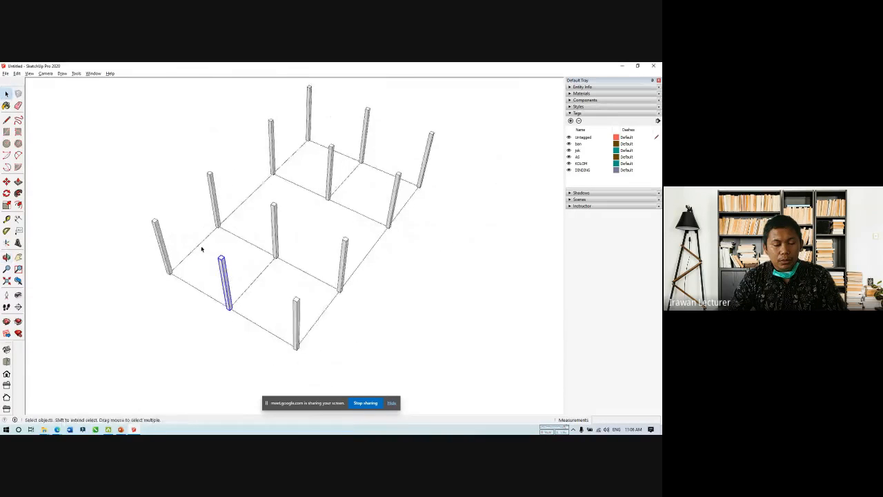
scroll(181, 226, up, 1)
scroll(205, 236, up, 4)
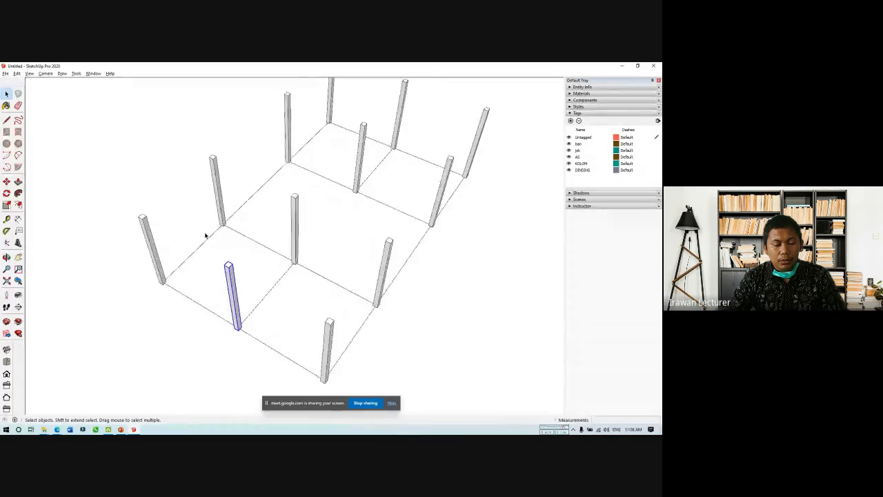
Step: Draw a 3.00 by 0.15 m rectangle on the corner column's inner side face, from its top corner to its base
click(7, 131)
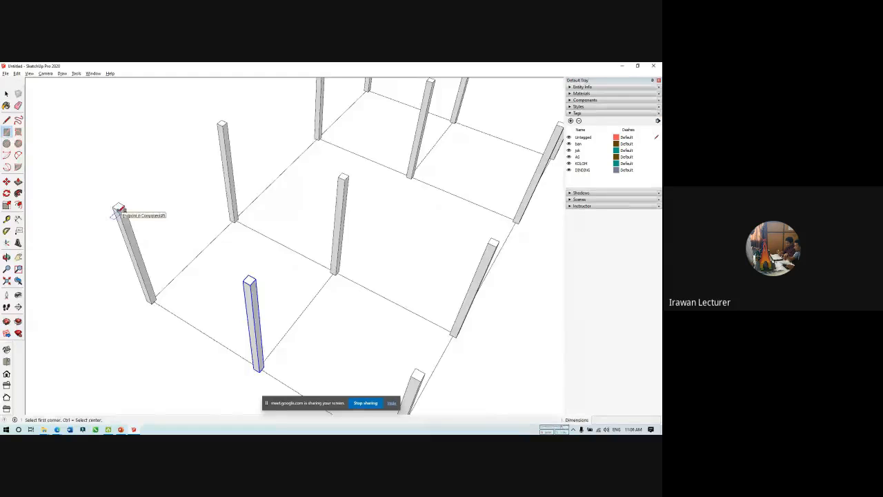
click(119, 208)
scroll(183, 304, up, 6)
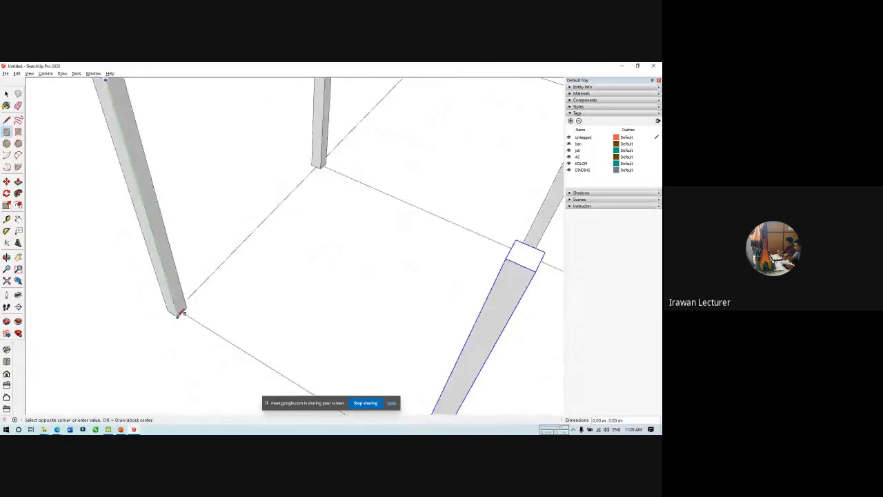
click(188, 305)
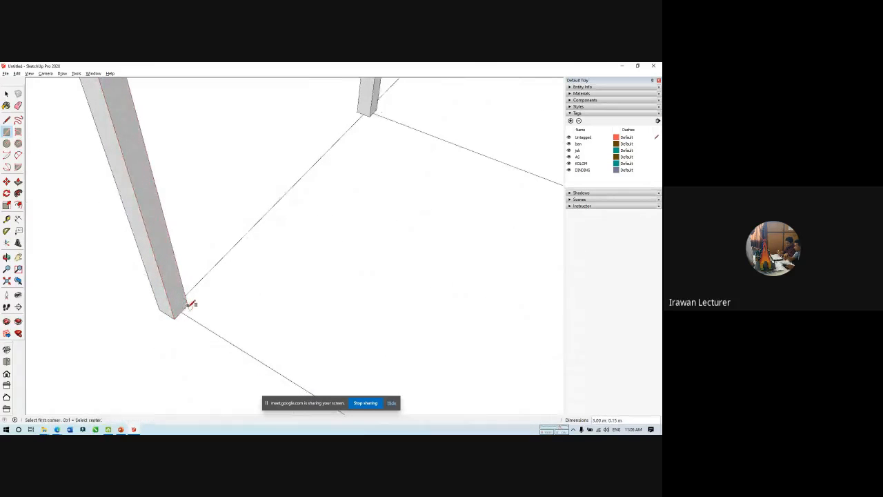
scroll(187, 305, down, 5)
scroll(182, 215, up, 3)
scroll(137, 194, up, 2)
Step: Make the rectangle on the corner column's side face a component with the default settings
key(space)
click(137, 199)
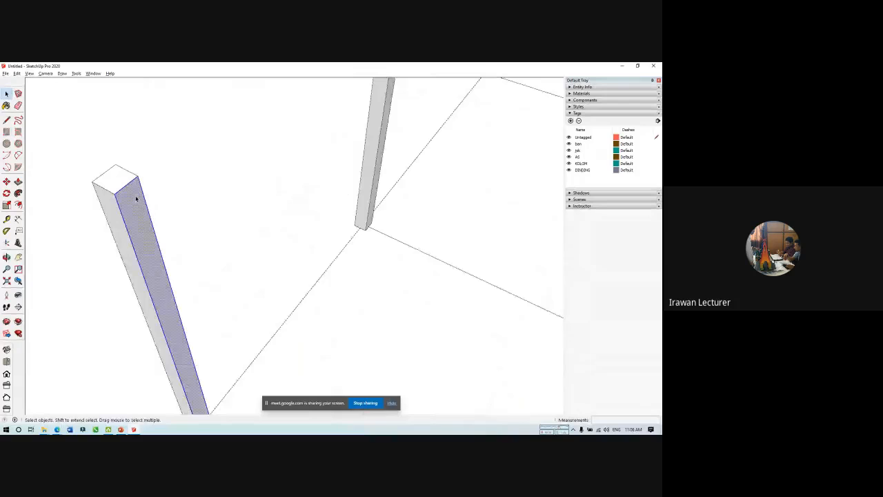
key(g)
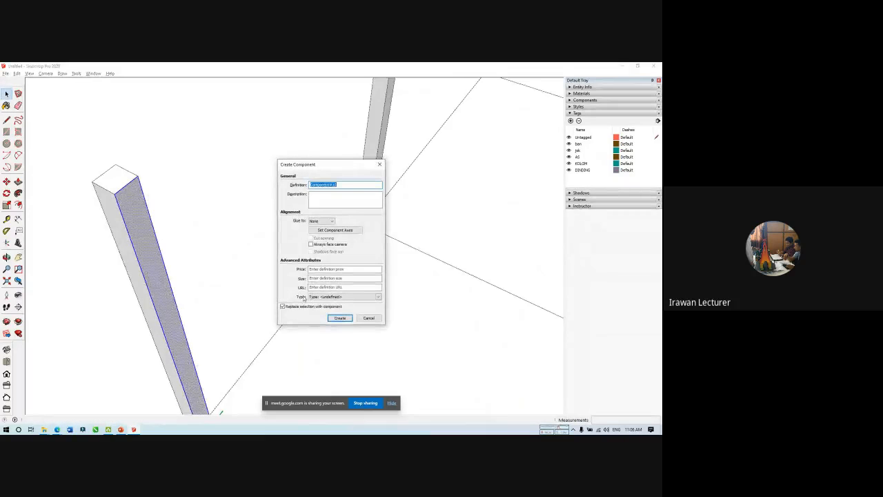
click(340, 318)
Step: Extrude the rectangle component's face 2.85 m to the middle column with Push/Pull to form a wall
double_click(95, 194)
click(18, 181)
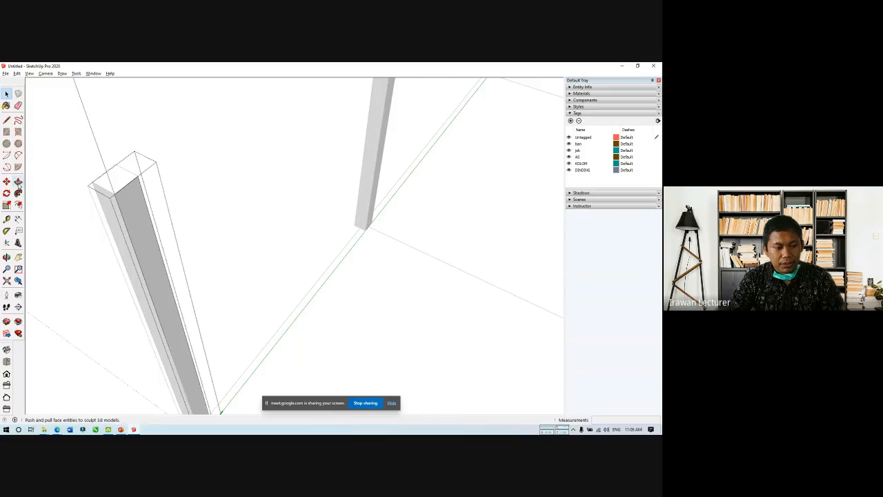
click(140, 206)
scroll(187, 232, down, 3)
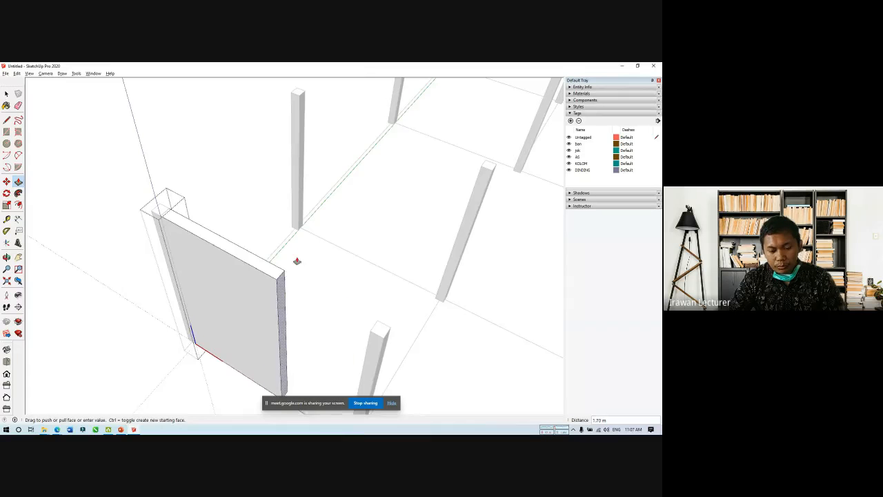
scroll(333, 250, up, 5)
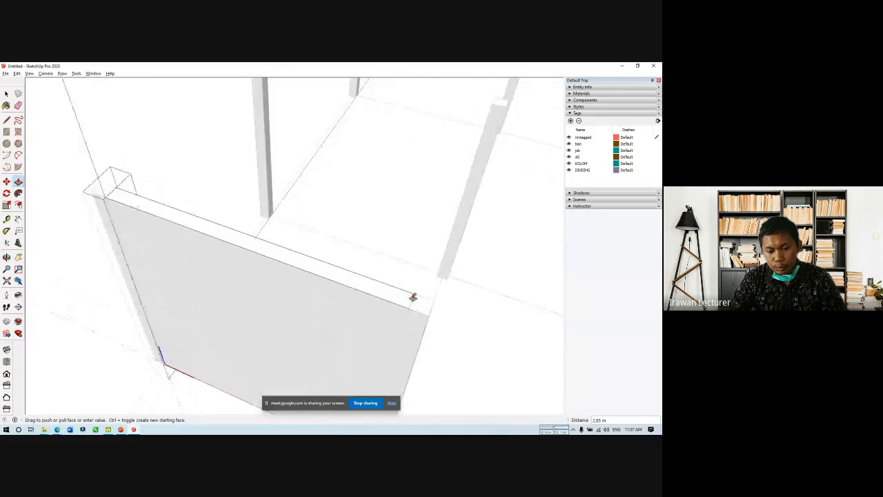
click(414, 296)
scroll(338, 248, down, 5)
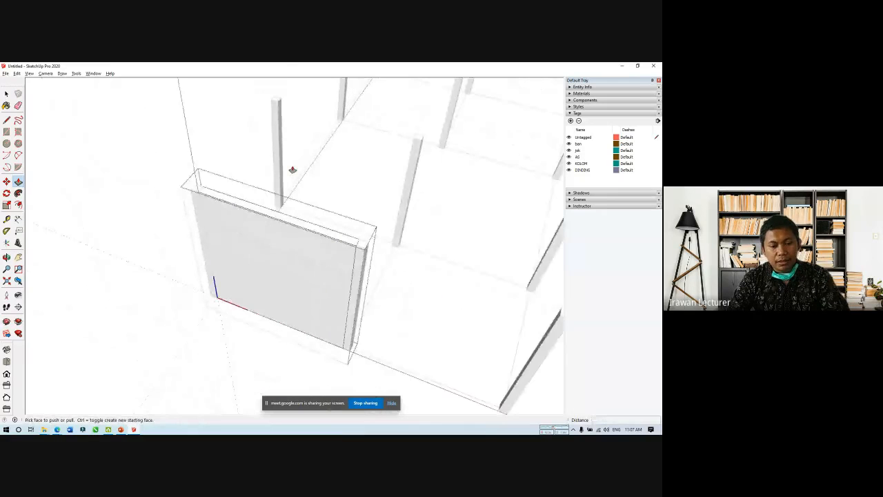
key(space)
Step: Copy the wall component by its top corner to the middle column, filling the next bay along the short edge
scroll(285, 226, down, 3)
click(285, 225)
middle_drag(284, 225, 181, 214)
key(m)
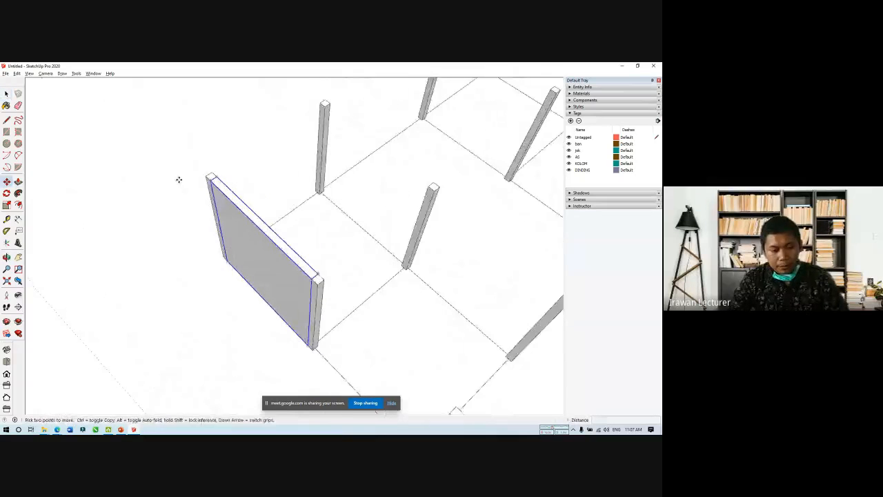
scroll(195, 180, up, 3)
click(229, 182)
key(ctrl)
scroll(265, 124, down, 4)
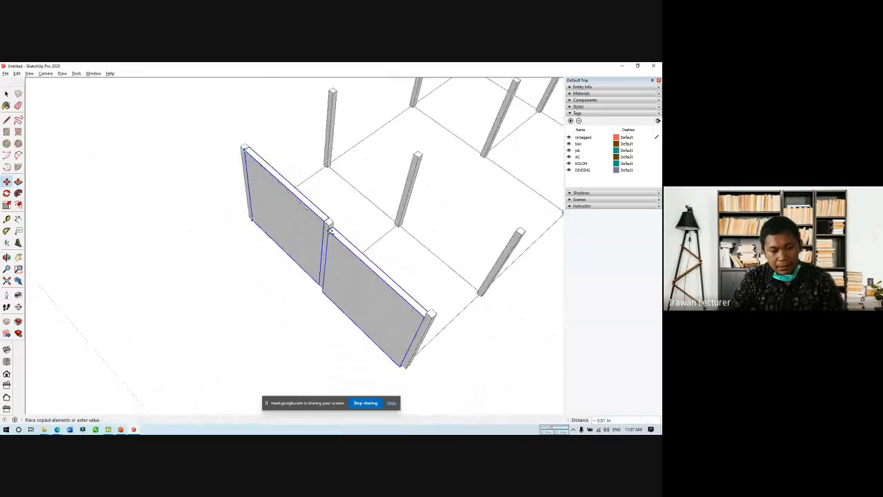
click(330, 224)
scroll(343, 240, up, 1)
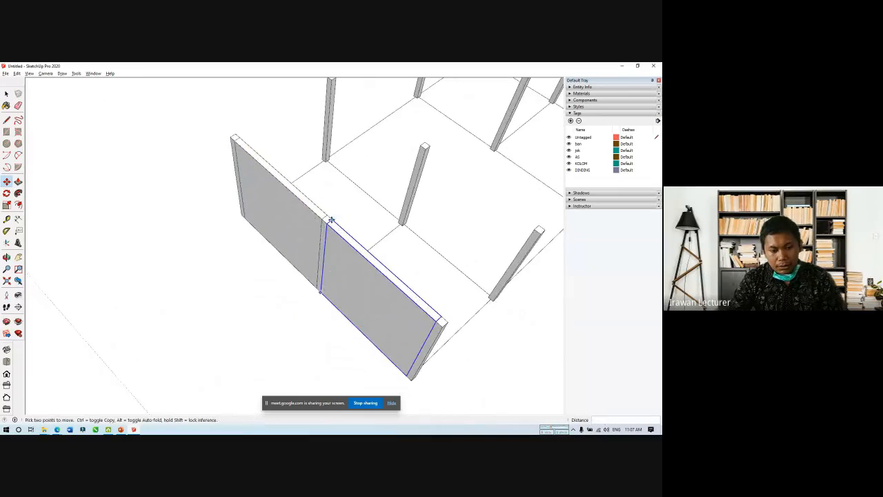
Step: Copy the wall component by its top corner 3 m along the short edge, placing the copy beyond the far corner column
click(329, 222)
key(ctrl)
scroll(425, 291, down, 2)
scroll(442, 299, up, 3)
scroll(442, 299, up, 2)
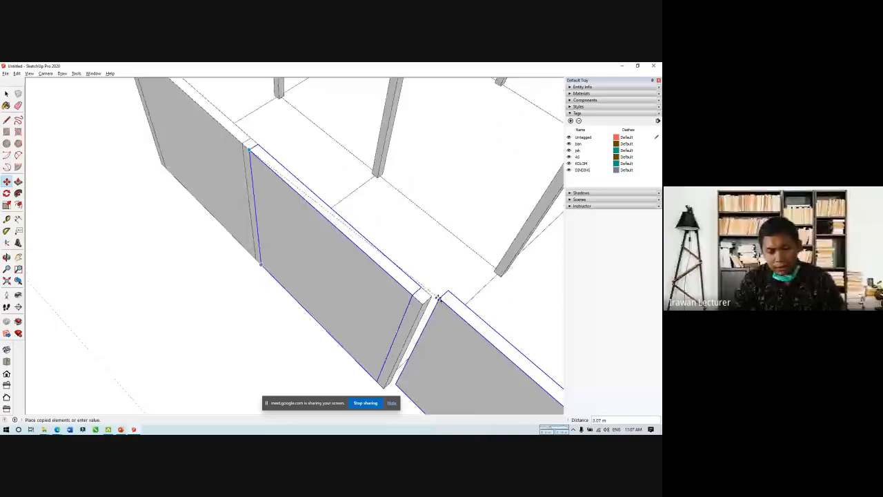
text(3)
key(Return)
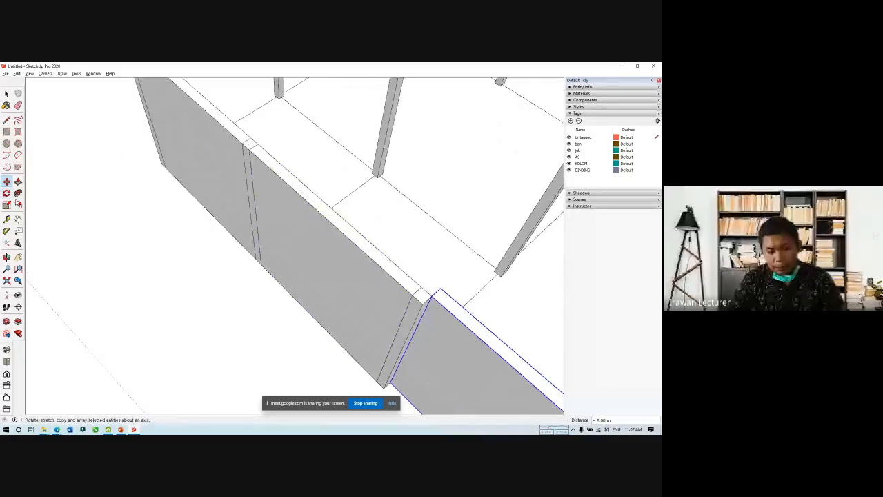
Step: Rotate the copied wall 90° about its top corner beside the corner column so it runs along the long edge
click(9, 195)
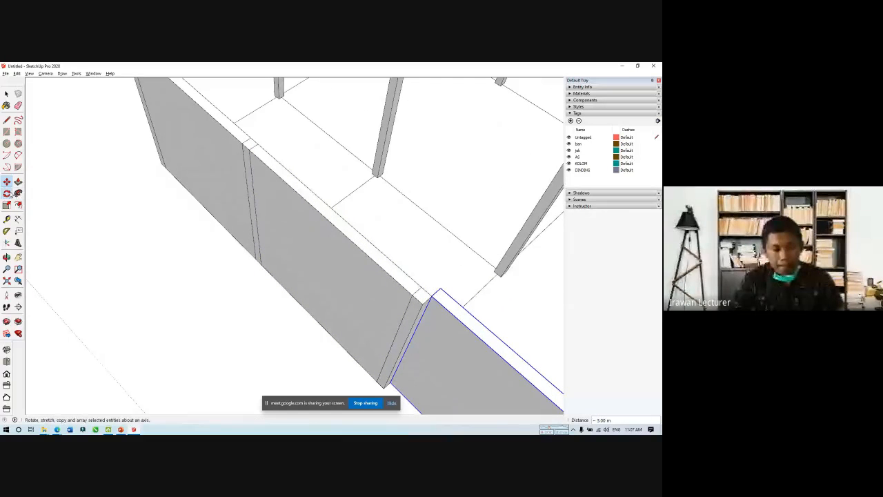
click(429, 295)
click(459, 319)
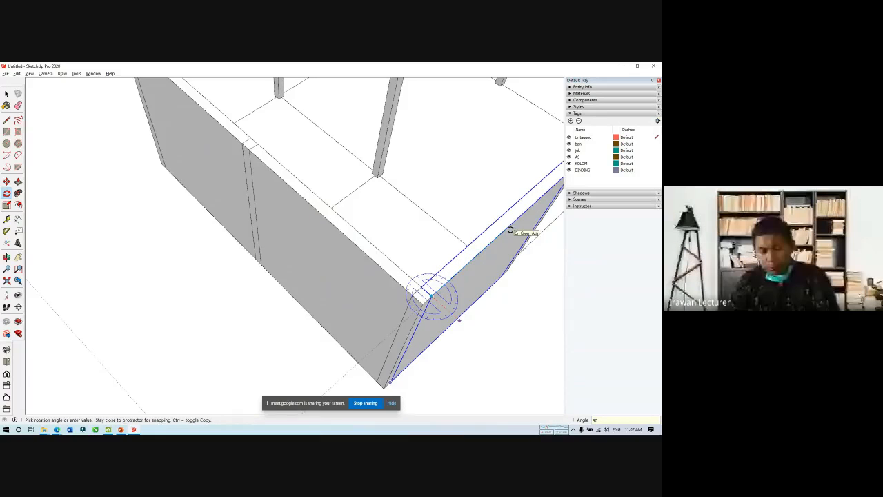
click(524, 229)
scroll(152, 264, down, 6)
key(space)
Step: Copy the rotated wall 3.00 m by its top corner, from the corner column to the next column along the long edge
scroll(152, 266, down, 3)
scroll(191, 158, up, 3)
scroll(318, 239, down, 3)
middle_drag(318, 239, 223, 285)
scroll(323, 246, up, 3)
key(m)
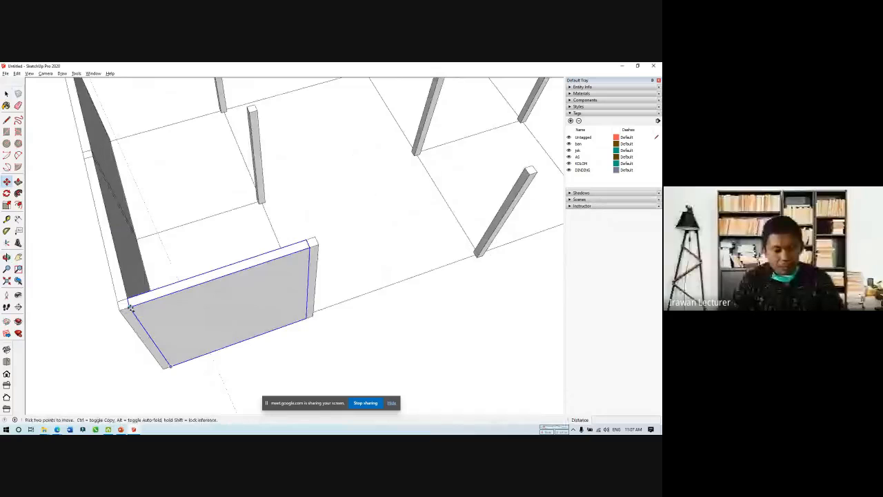
click(130, 307)
key(ctrl)
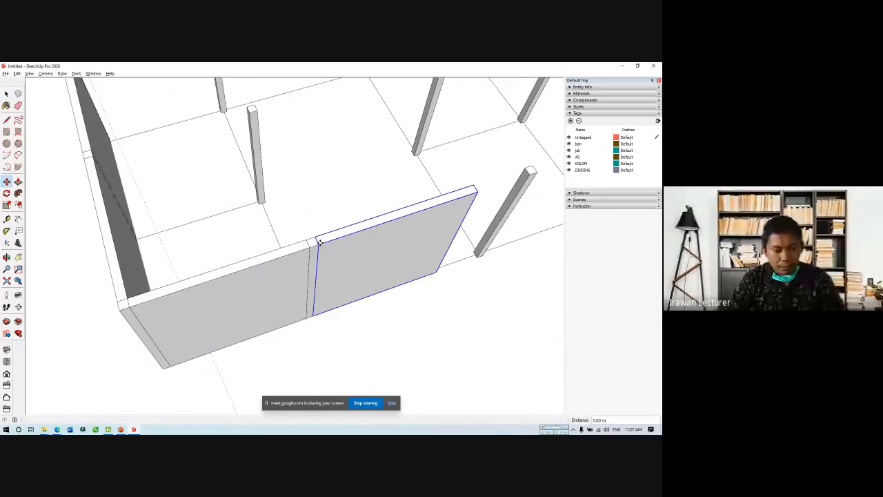
click(318, 242)
key(space)
middle_drag(351, 244, 349, 256)
scroll(297, 228, down, 3)
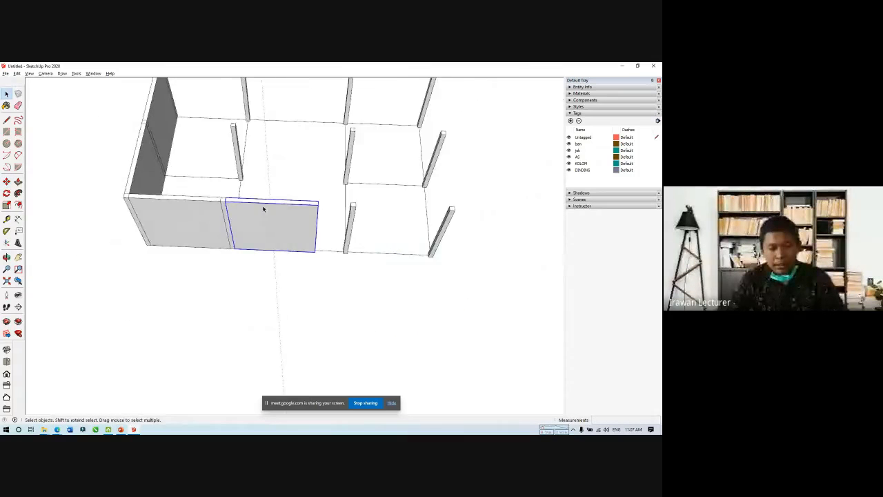
scroll(262, 205, up, 5)
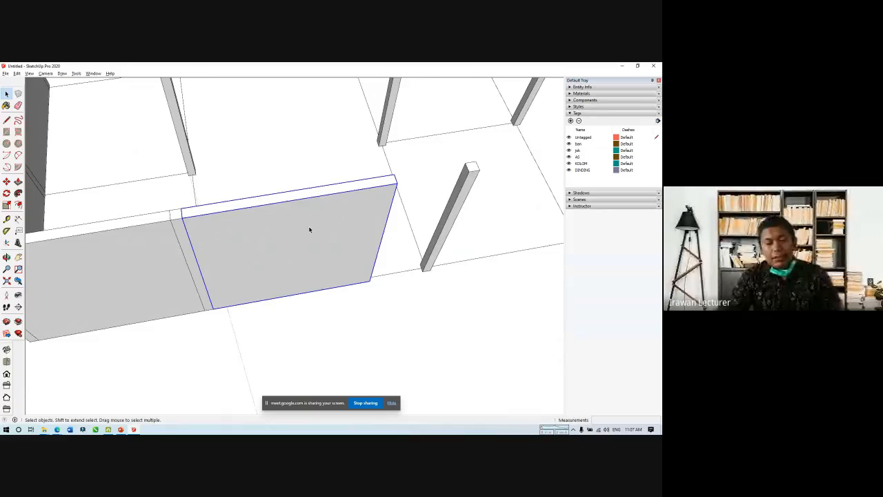
middle_drag(308, 225, 211, 199)
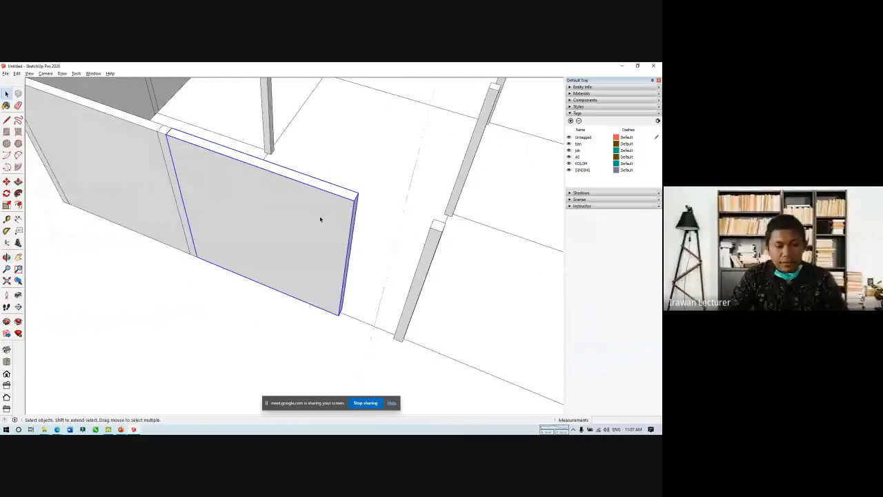
key(p)
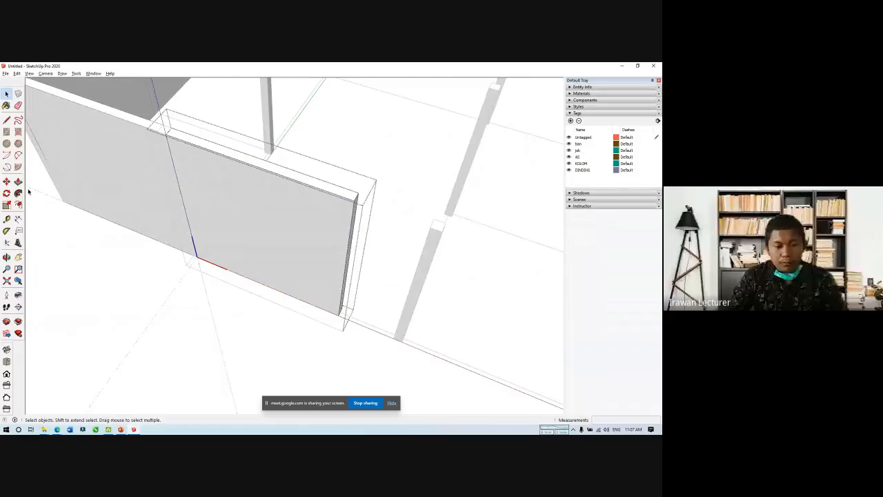
click(349, 231)
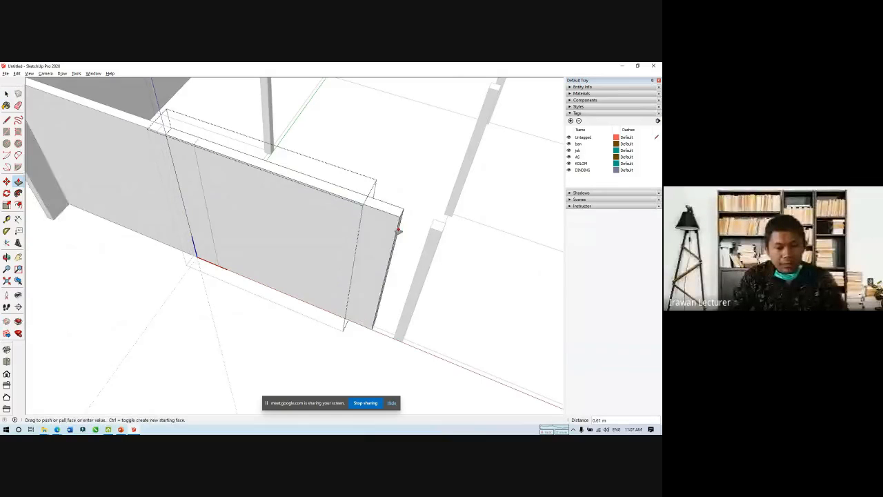
middle_drag(408, 230, 462, 251)
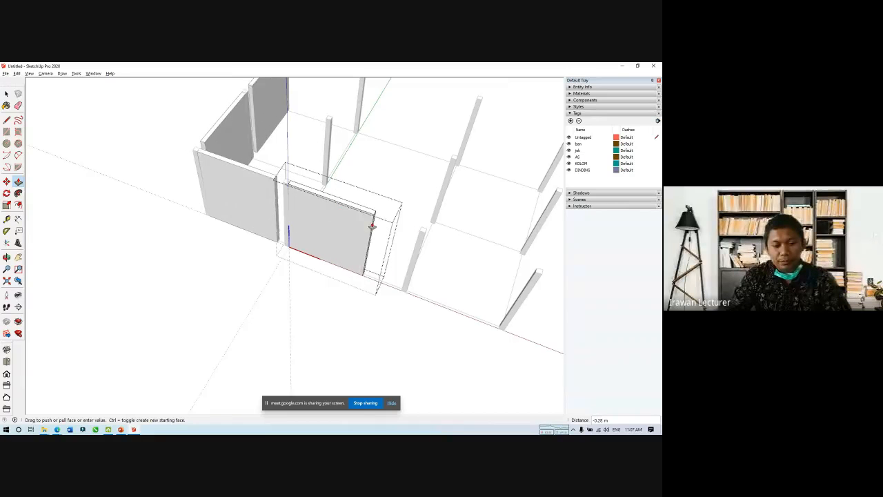
key(space)
Step: Make the second wall component along the long edge unique so it can be edited separately from its copies
middle_drag(364, 236, 362, 225)
right_click(363, 225)
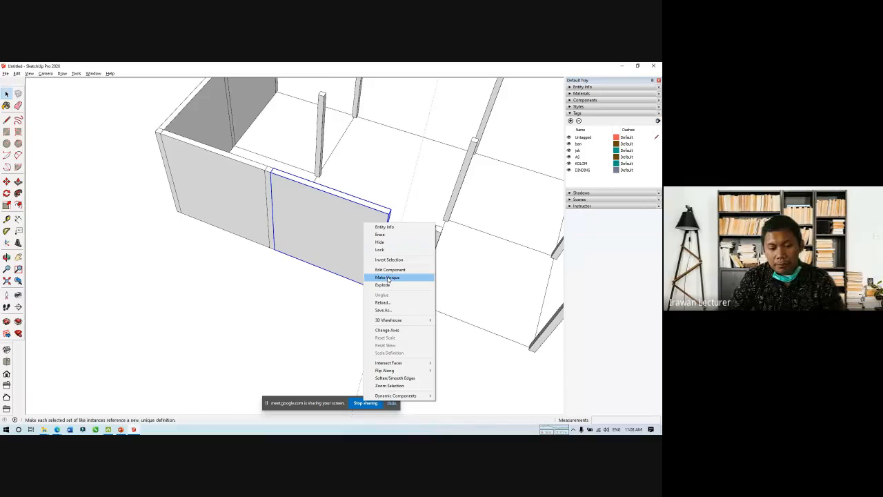
click(388, 277)
middle_drag(386, 278, 334, 237)
Step: Extend the end face inside the unique wall component to the next column with Push/Pull, filling the wider bay
double_click(334, 238)
scroll(334, 238, up, 2)
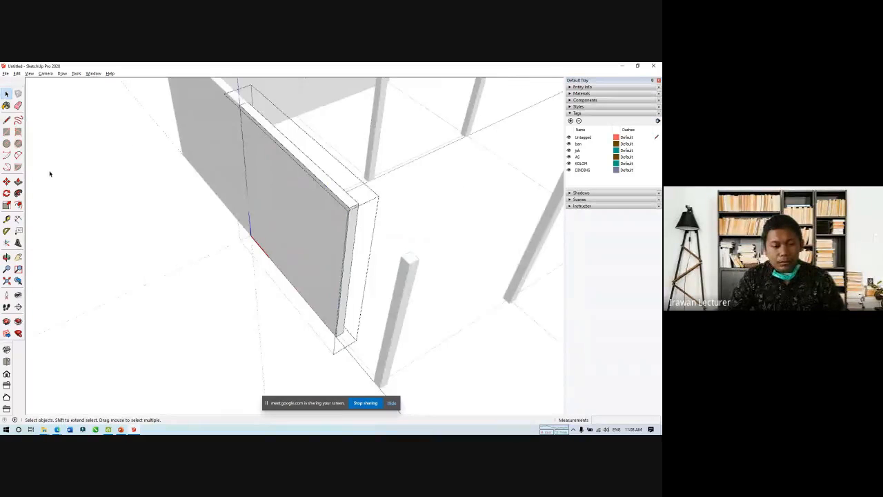
click(19, 182)
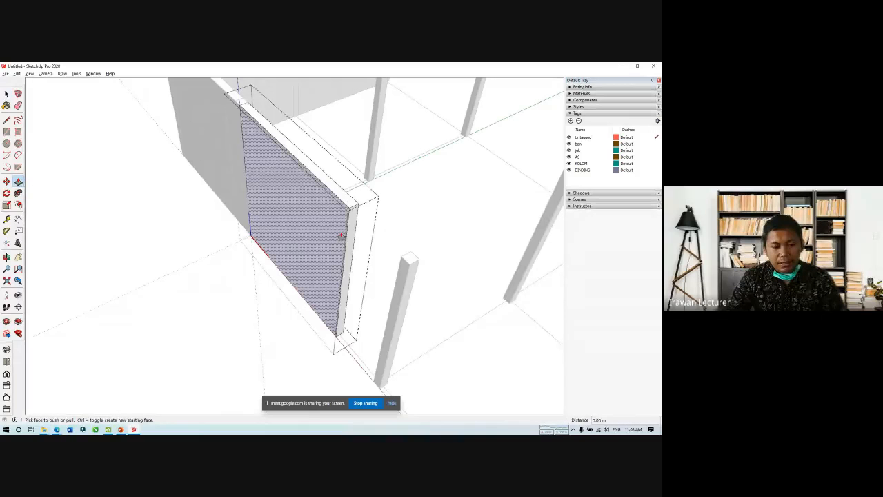
click(350, 230)
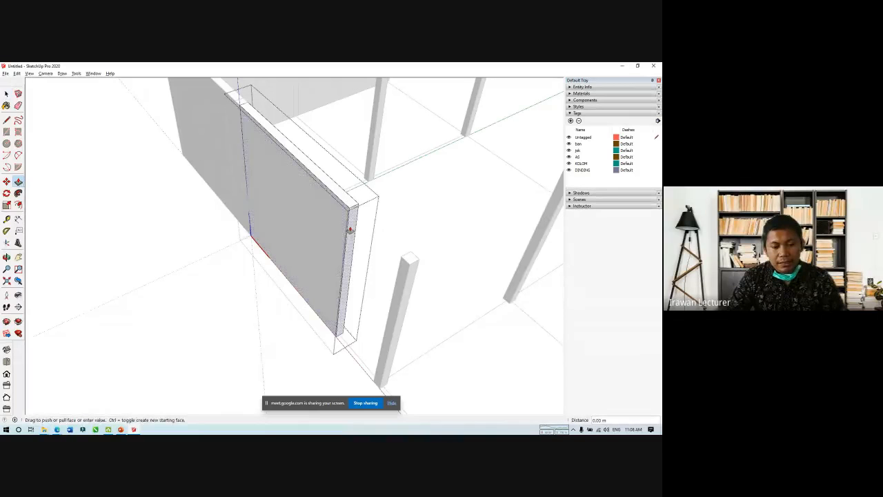
click(413, 253)
scroll(321, 240, down, 3)
key(space)
middle_drag(320, 238, 318, 303)
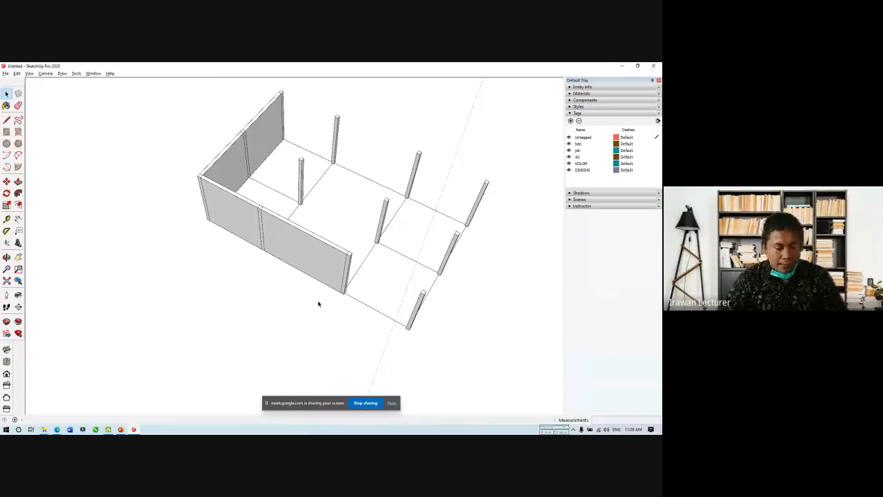
click(373, 407)
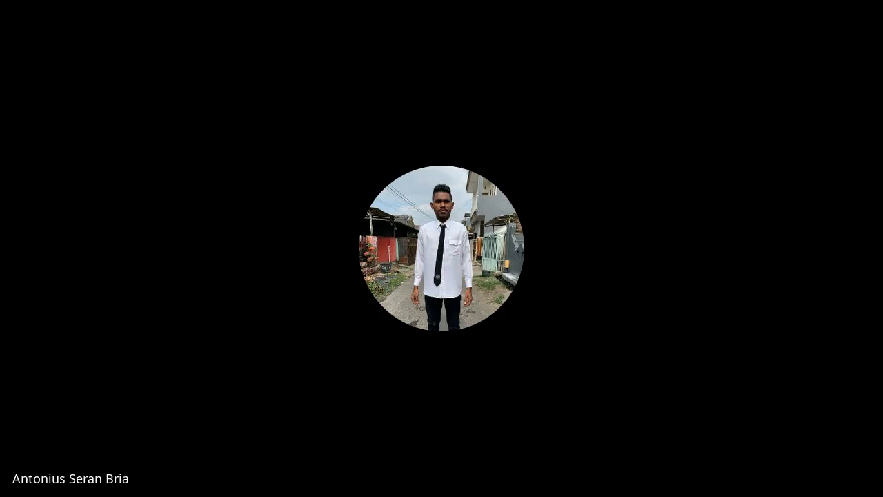